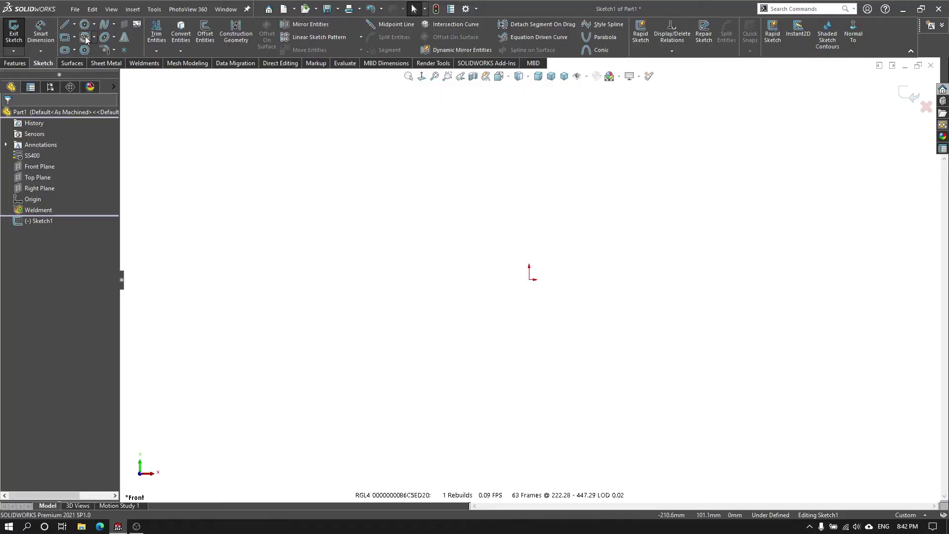
# Step: Draw a midpoint line from the origin and give it a Horizontal relation
pyautogui.click(74, 25)
pyautogui.click(79, 60)
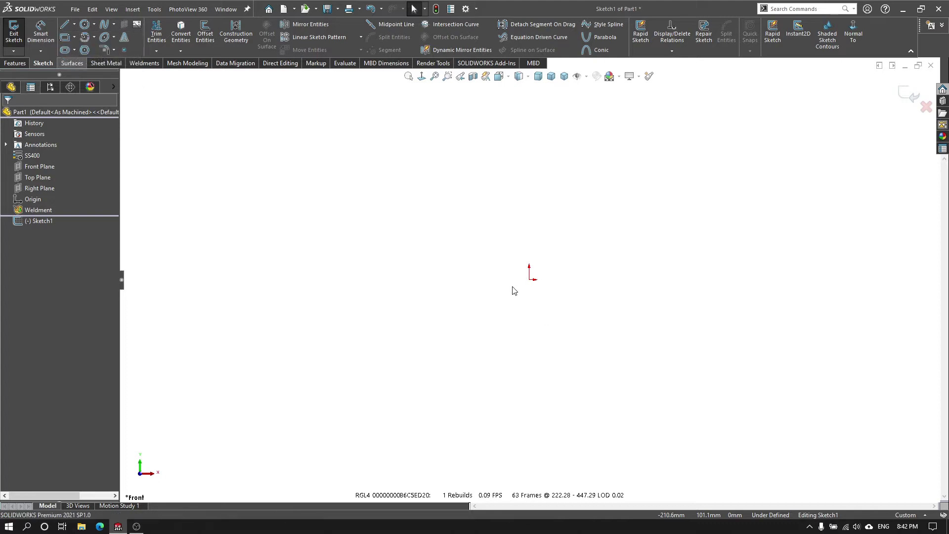
pyautogui.click(529, 280)
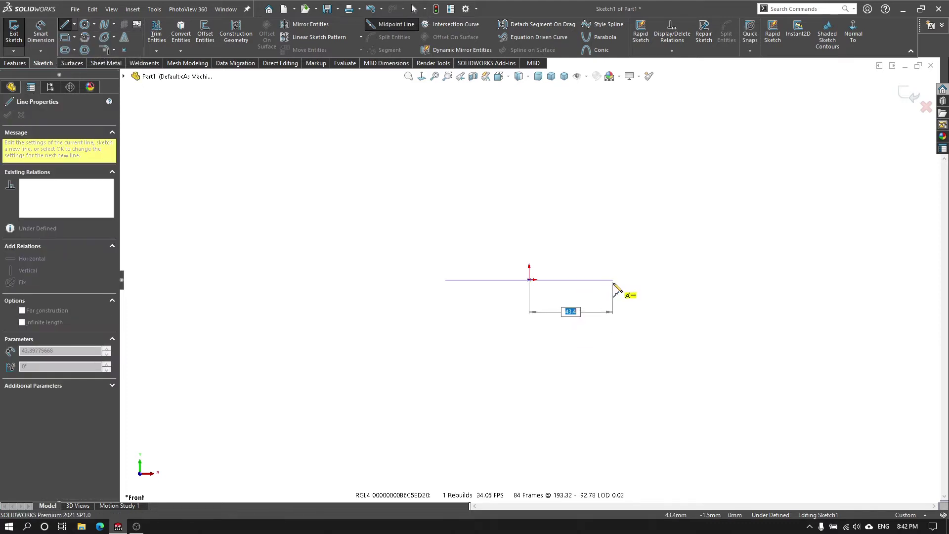
pyautogui.rightClick(614, 248)
pyautogui.click(636, 254)
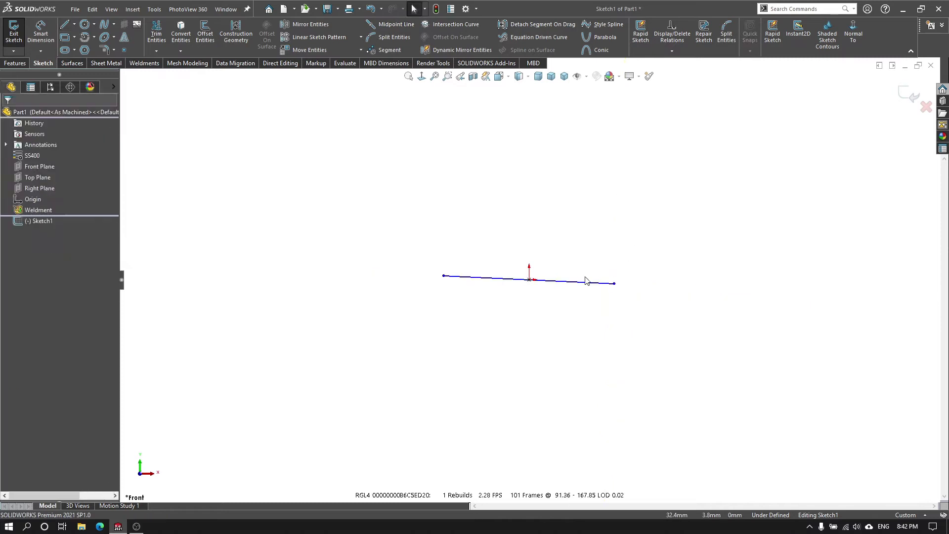
pyautogui.click(575, 285)
pyautogui.click(604, 247)
pyautogui.click(541, 201)
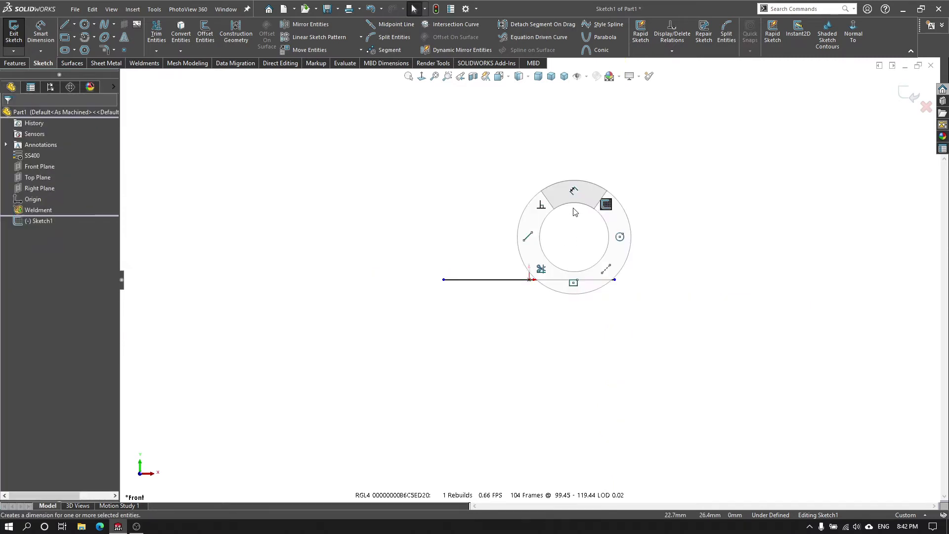
# Step: Dimension the line to 100 mm and mark it as construction geometry
pyautogui.moveTo(574, 237); pyautogui.dragTo(579, 195, button='right')
pyautogui.click(578, 284)
pyautogui.click(589, 325)
pyautogui.write('100')
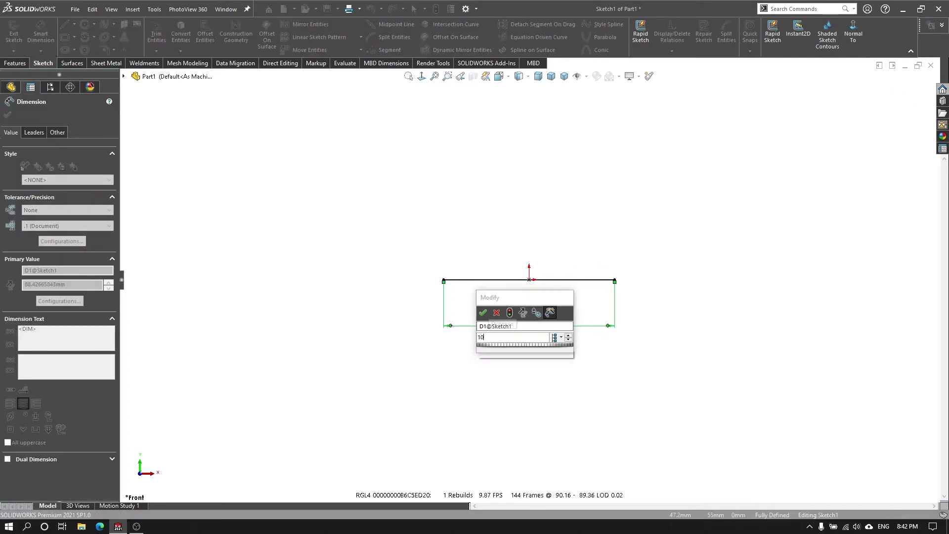
pyautogui.press('Return')
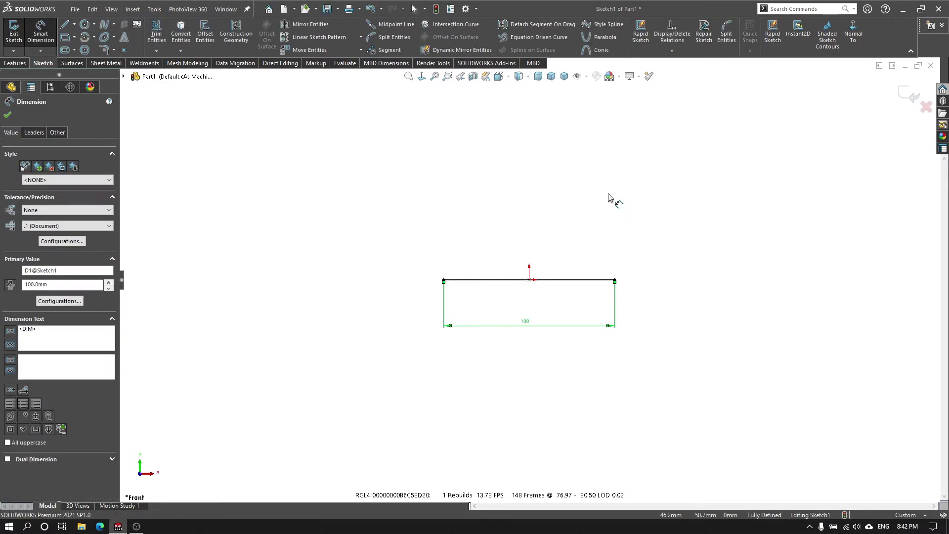
pyautogui.rightClick(610, 198)
pyautogui.click(637, 229)
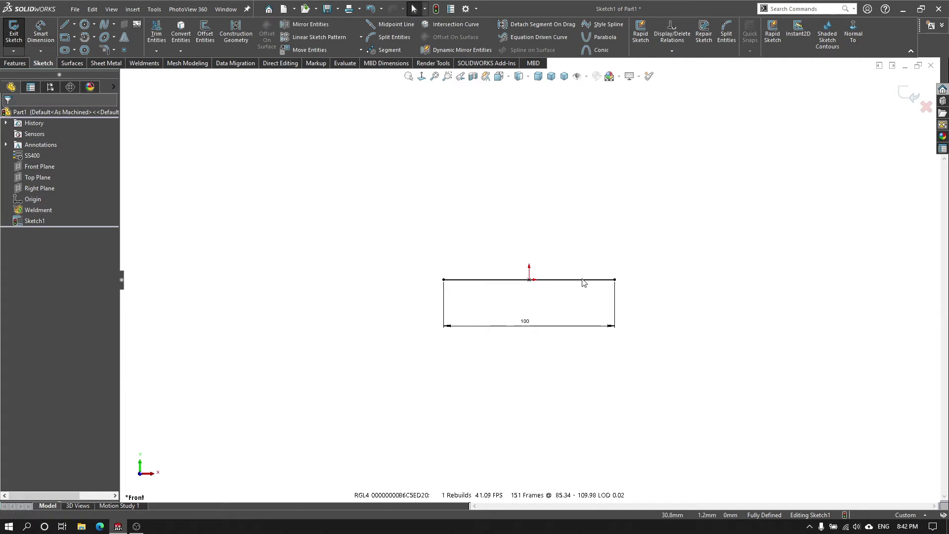
pyautogui.click(583, 280)
pyautogui.click(610, 248)
# Step: Draw a corner rectangle starting at the 100 mm line's right endpoint
pyautogui.click(581, 210)
pyautogui.scroll(1, 587, 236)
pyautogui.scroll(1, 586, 237)
pyautogui.click(65, 37)
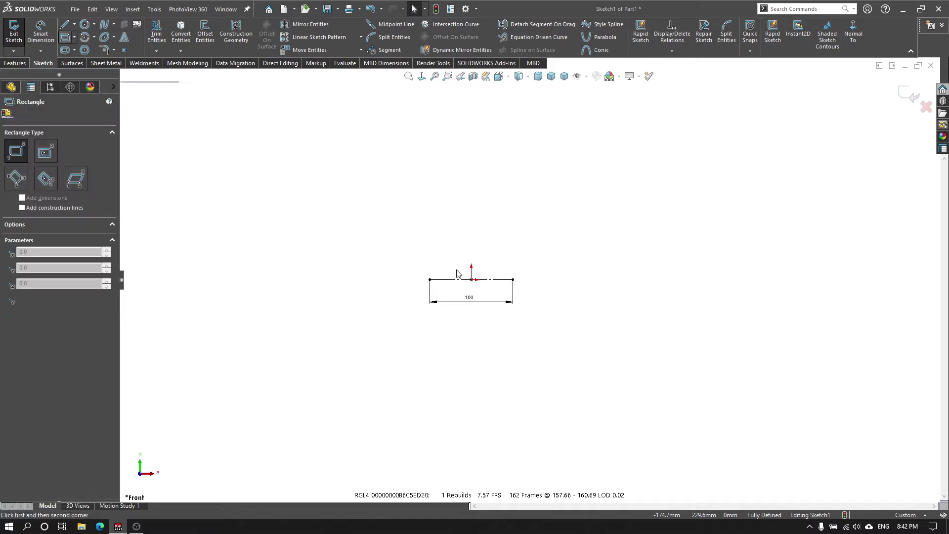
pyautogui.click(512, 280)
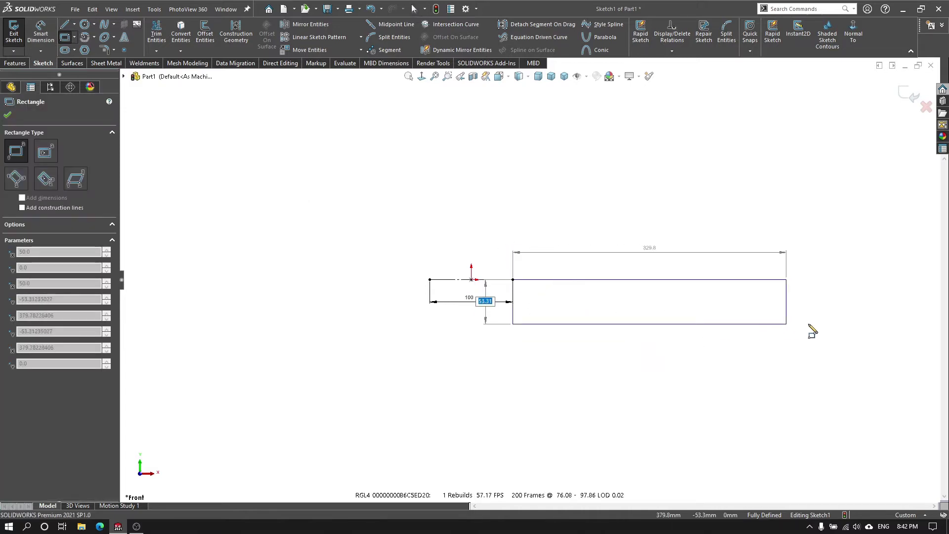
pyautogui.click(837, 329)
pyautogui.rightClick(604, 198)
pyautogui.click(613, 197)
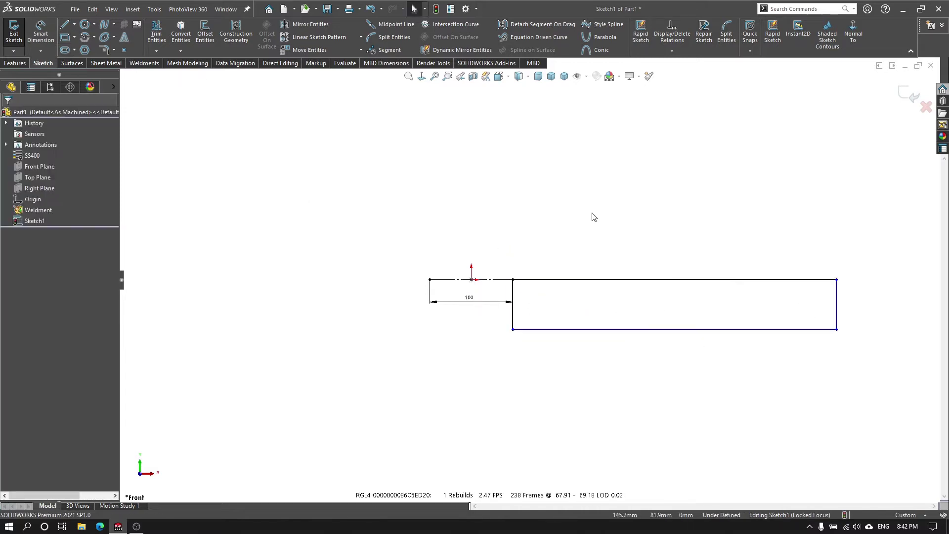
# Step: Add a vertical construction line up from the origin and move the 100 dimension above the sketch
pyautogui.moveTo(544, 205); pyautogui.dragTo(565, 227, button='right')
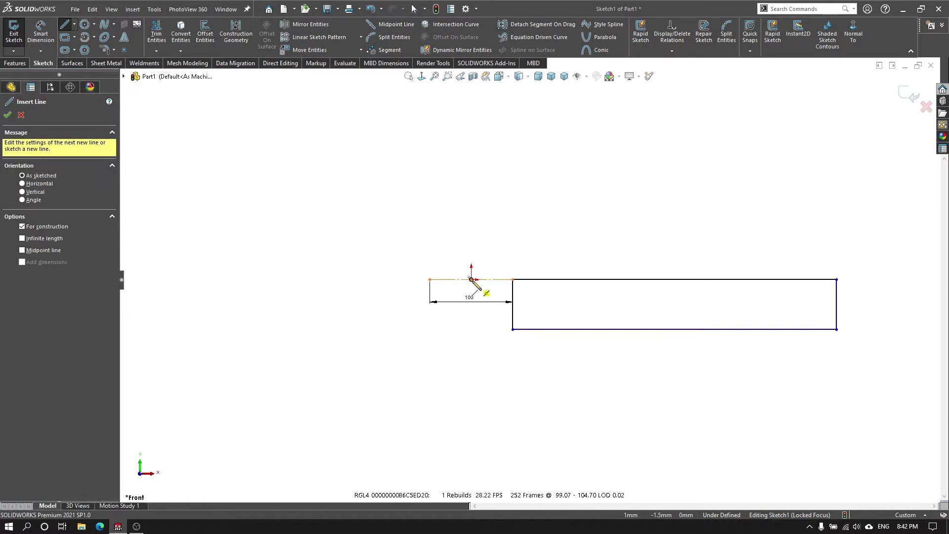
pyautogui.doubleClick(471, 189)
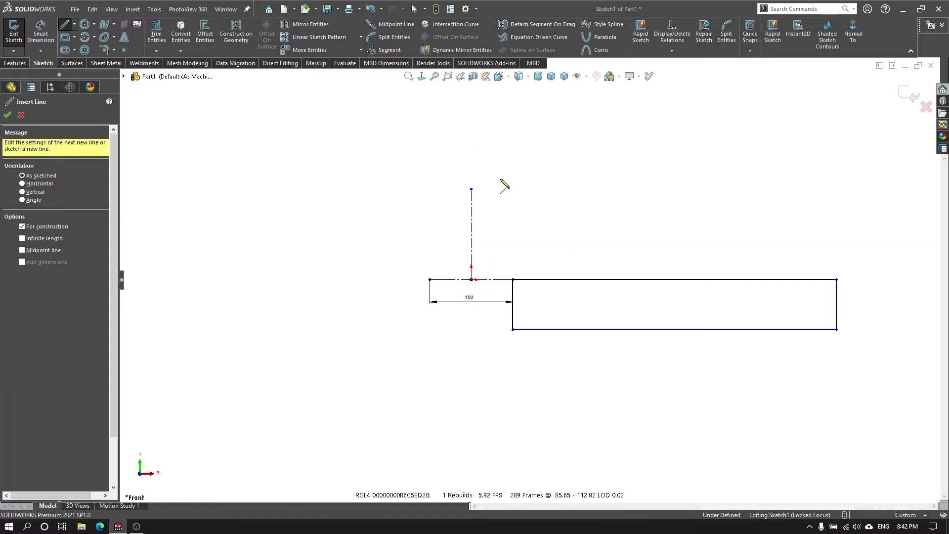
pyautogui.press('Escape')
pyautogui.moveTo(469, 302); pyautogui.dragTo(467, 145)
pyautogui.click(604, 201)
# Step: Dimension the rectangle's top edge to 1000 mm, then fit the sketch in view
pyautogui.moveTo(626, 203); pyautogui.dragTo(626, 188, button='right')
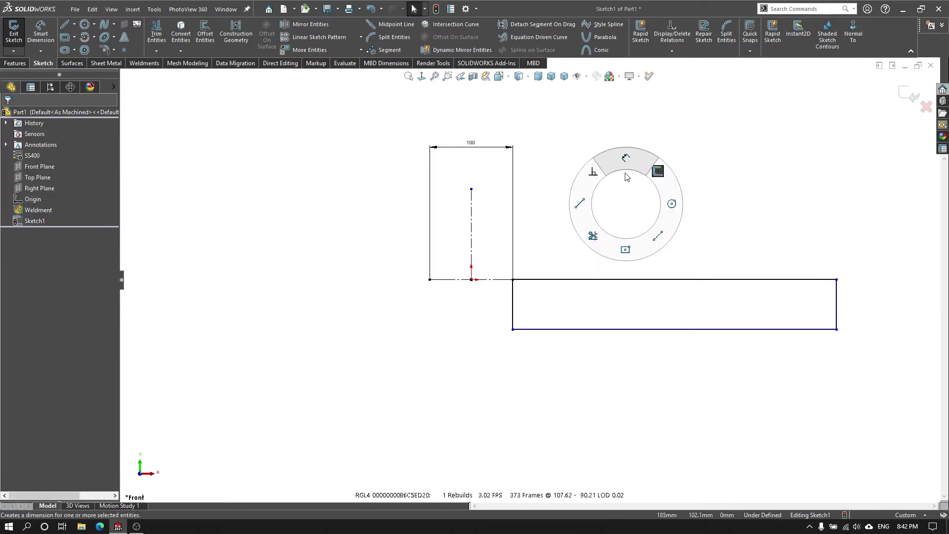
pyautogui.click(616, 280)
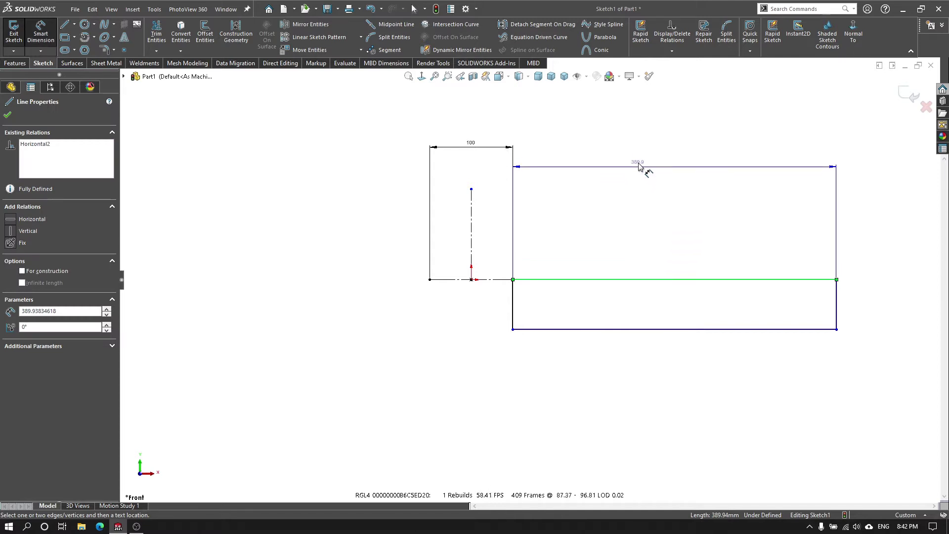
pyautogui.click(642, 148)
pyautogui.write('1')
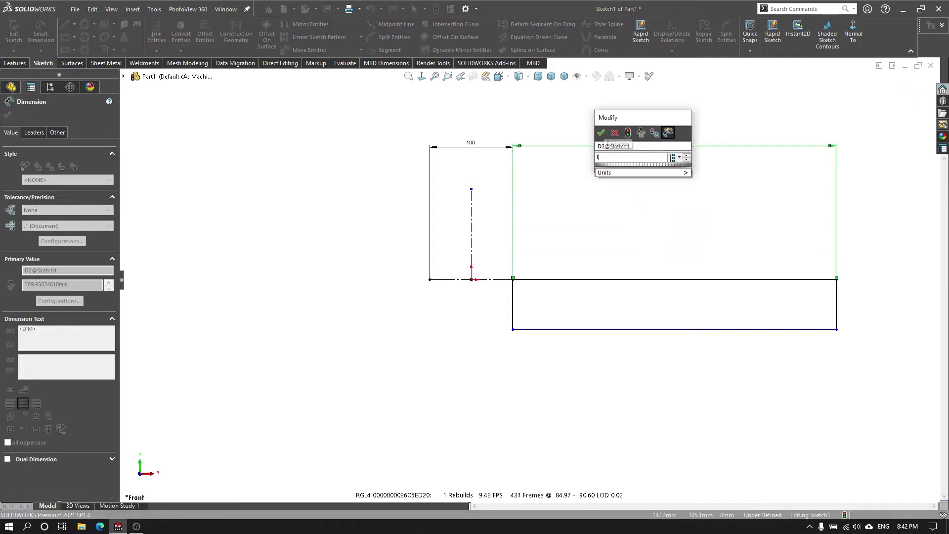
pyautogui.write('000')
pyautogui.press('Return')
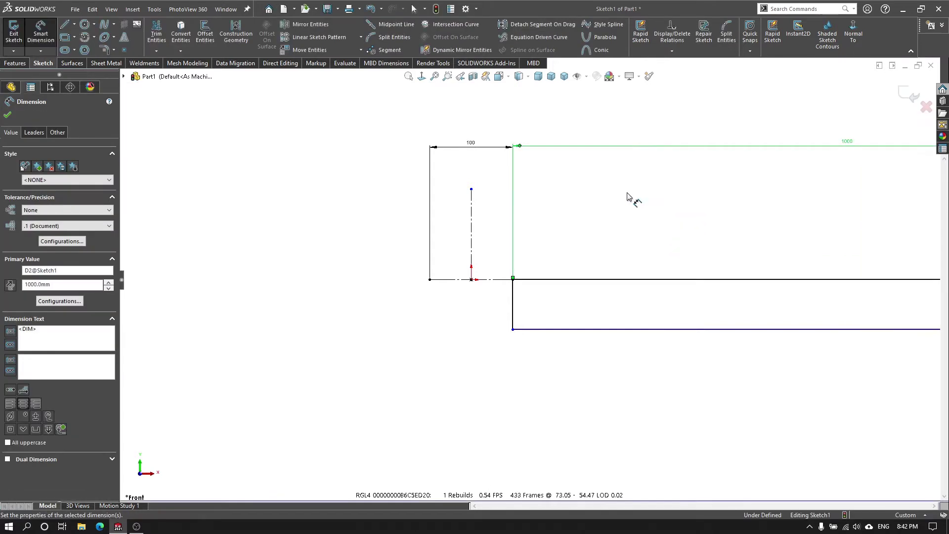
pyautogui.press('z')
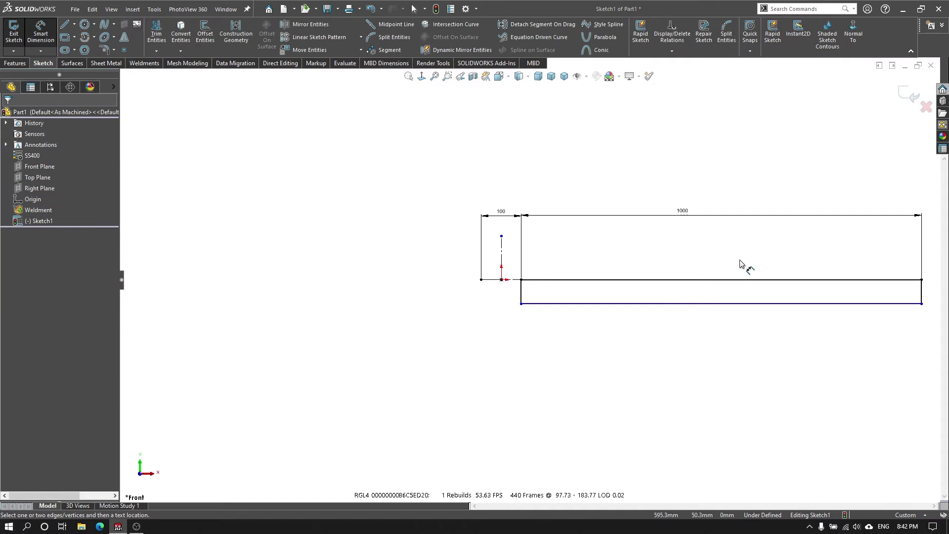
pyautogui.doubleClick(682, 211)
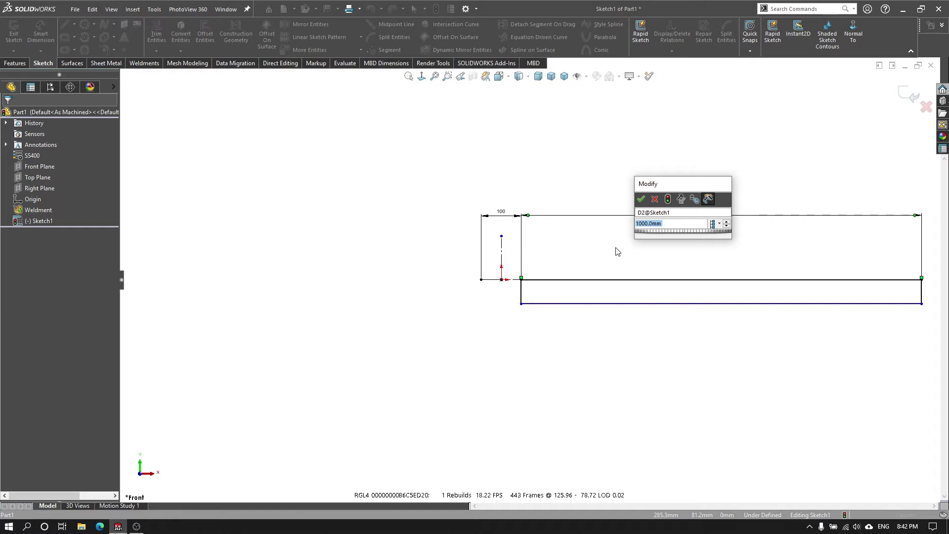
# Step: Change the rectangle's length dimension to 2000 mm
pyautogui.write('2000')
pyautogui.press('Return')
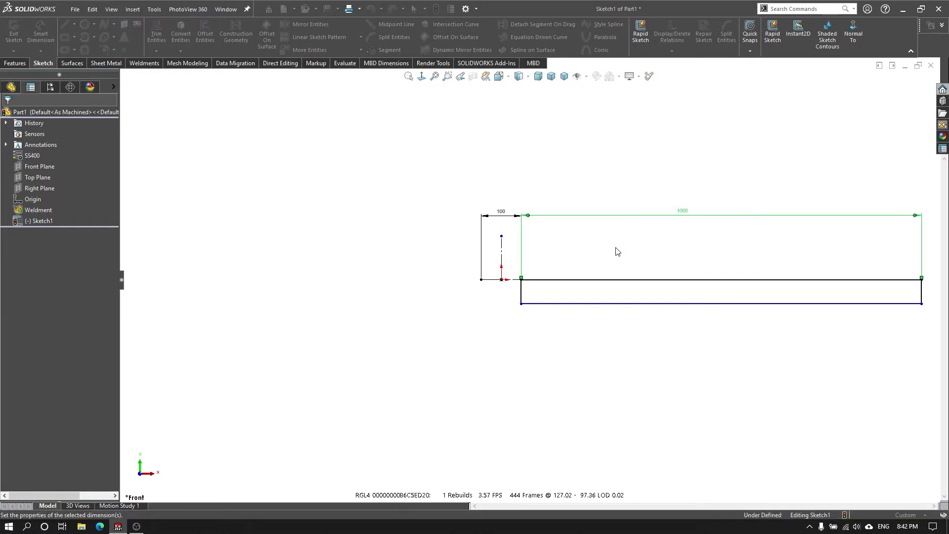
pyautogui.press('Escape')
pyautogui.press('f')
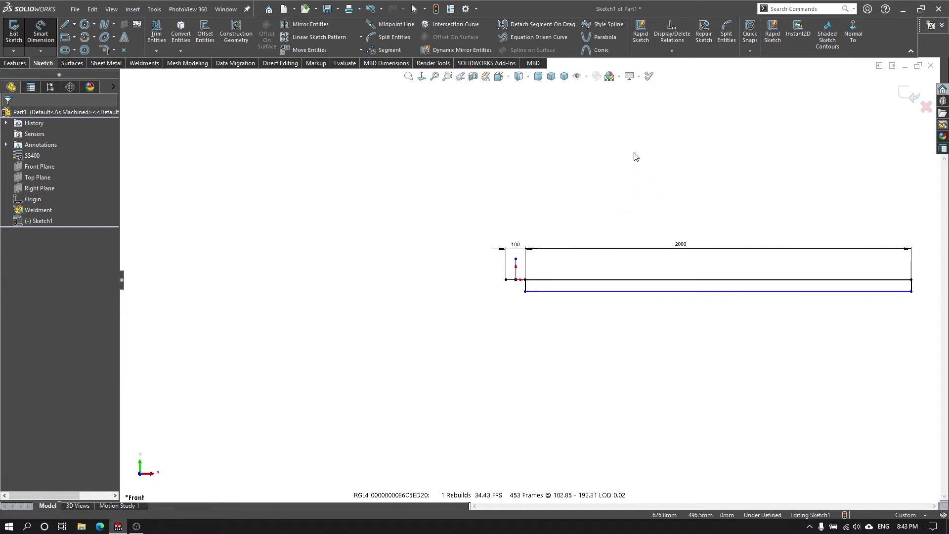
pyautogui.press('Escape')
# Step: Dimension the rectangle's right edge at 500 mm, then change it to 300 mm
pyautogui.moveTo(629, 198); pyautogui.dragTo(629, 180, button='right')
pyautogui.scroll(-3, 880, 292)
pyautogui.scroll(-2, 876, 291)
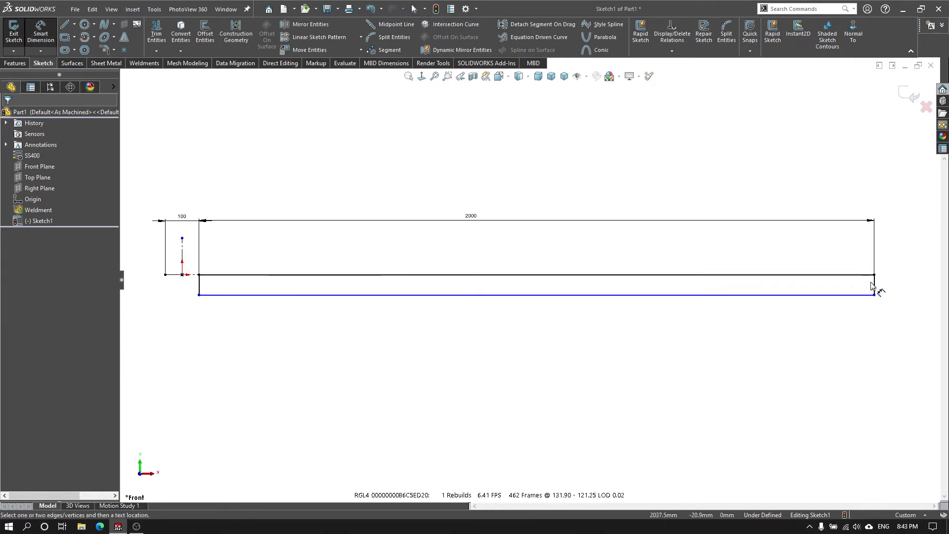
pyautogui.click(876, 285)
pyautogui.click(901, 282)
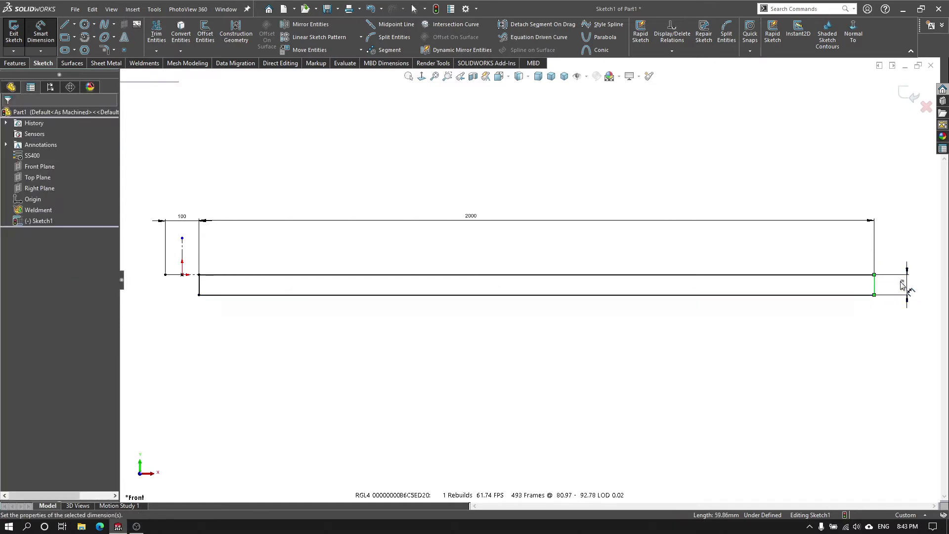
pyautogui.write('500')
pyautogui.press('Return')
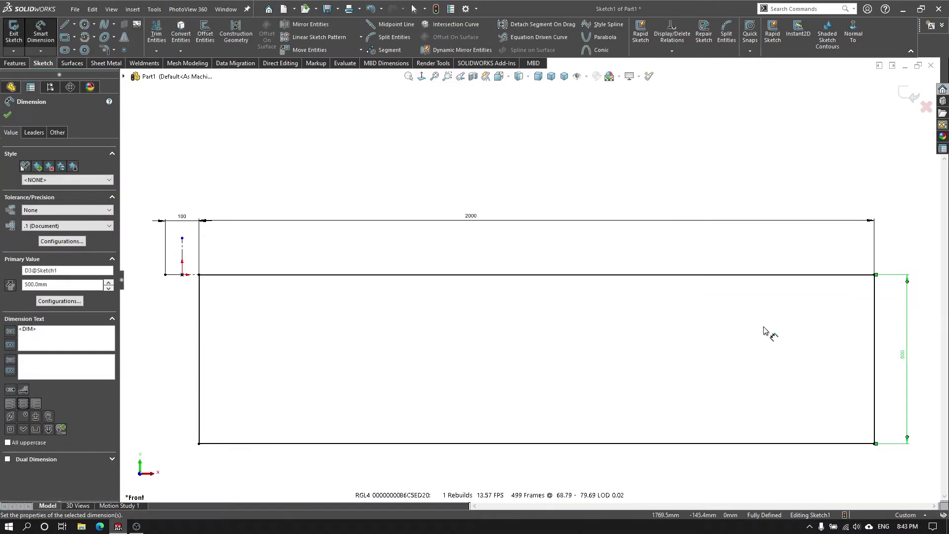
pyautogui.scroll(2, 761, 334)
pyautogui.doubleClick(746, 326)
pyautogui.write('300')
pyautogui.press('Return')
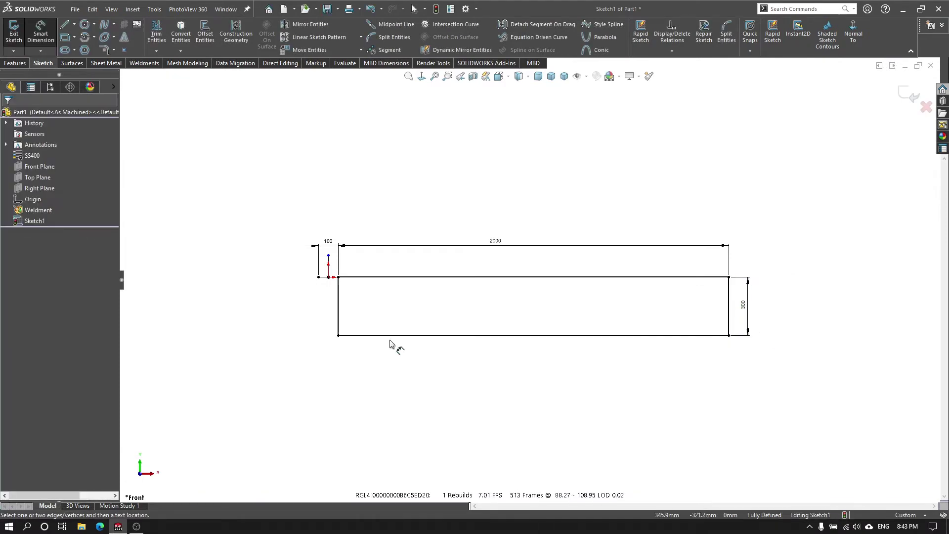
# Step: Start and cancel the Line tool, then fit the rectangle in view
pyautogui.scroll(-2, 287, 308)
pyautogui.press('l')
pyautogui.rightClick(491, 188)
pyautogui.click(503, 191)
pyautogui.press('f')
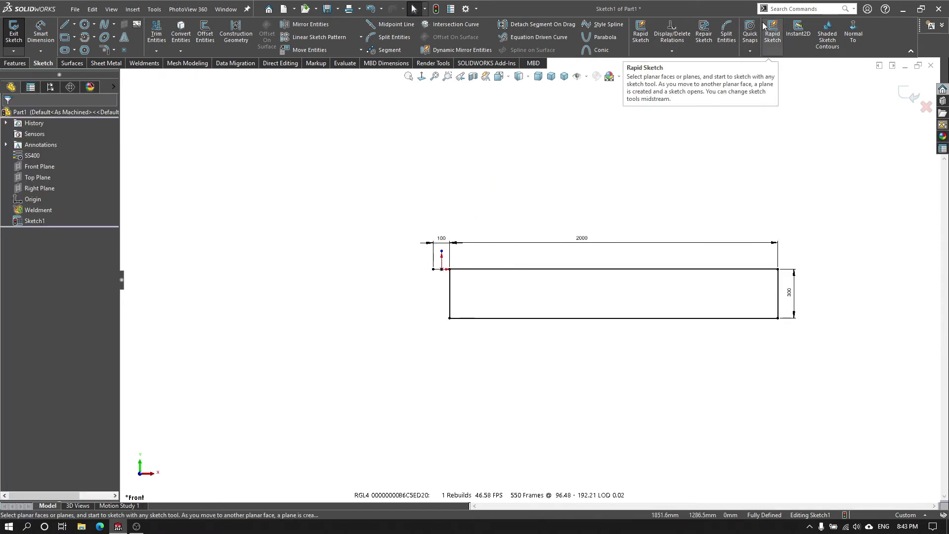
# Step: Divide the rectangle's bottom edge into evenly spaced segment points
pyautogui.click(385, 49)
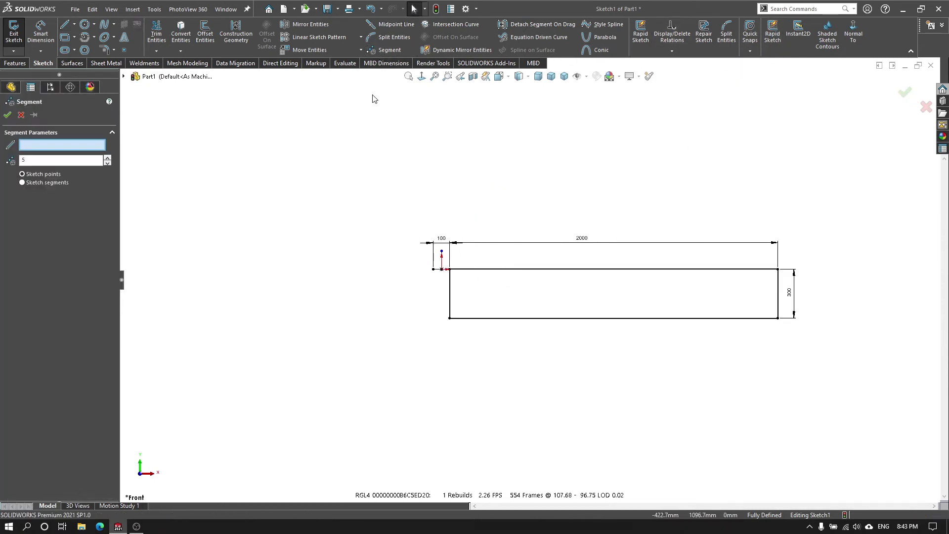
pyautogui.moveTo(35, 160); pyautogui.dragTo(1, 163)
pyautogui.write('4')
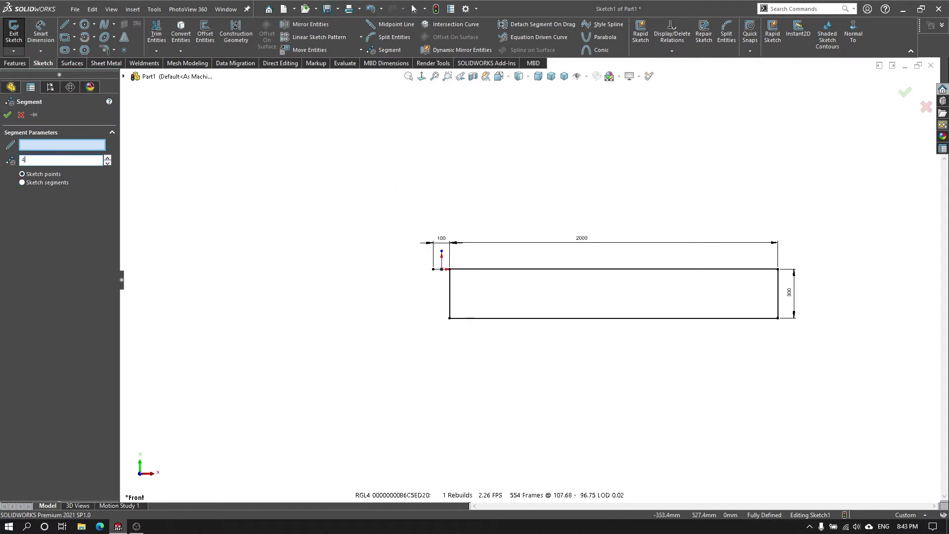
pyautogui.click(588, 270)
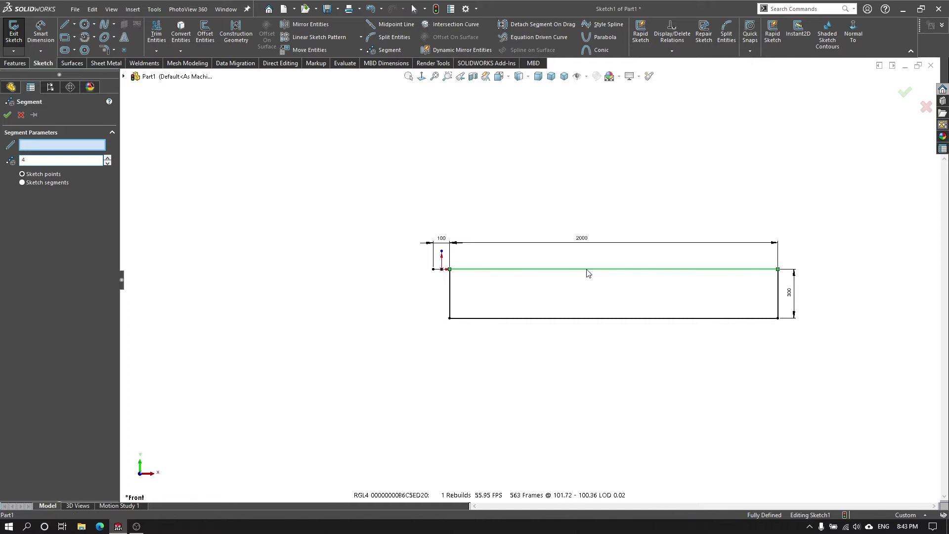
pyautogui.click(587, 320)
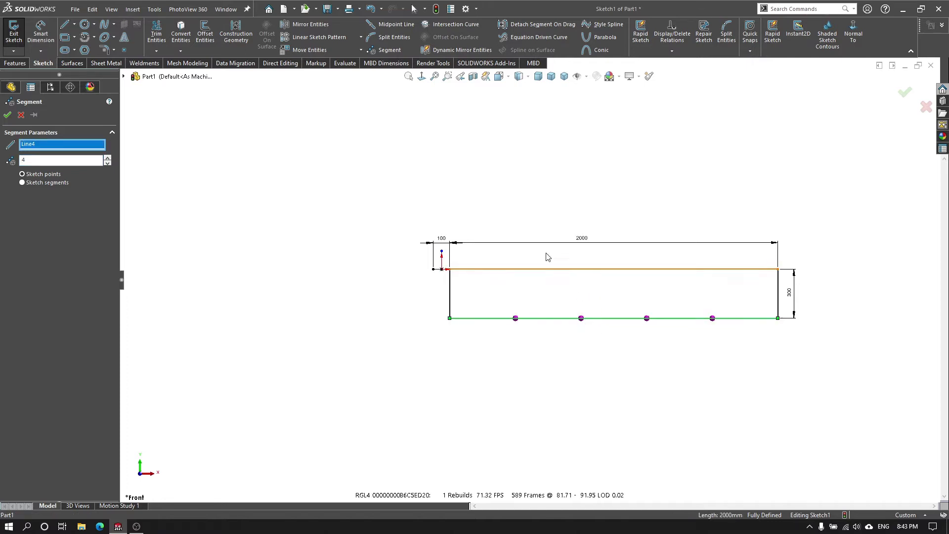
pyautogui.press('Return')
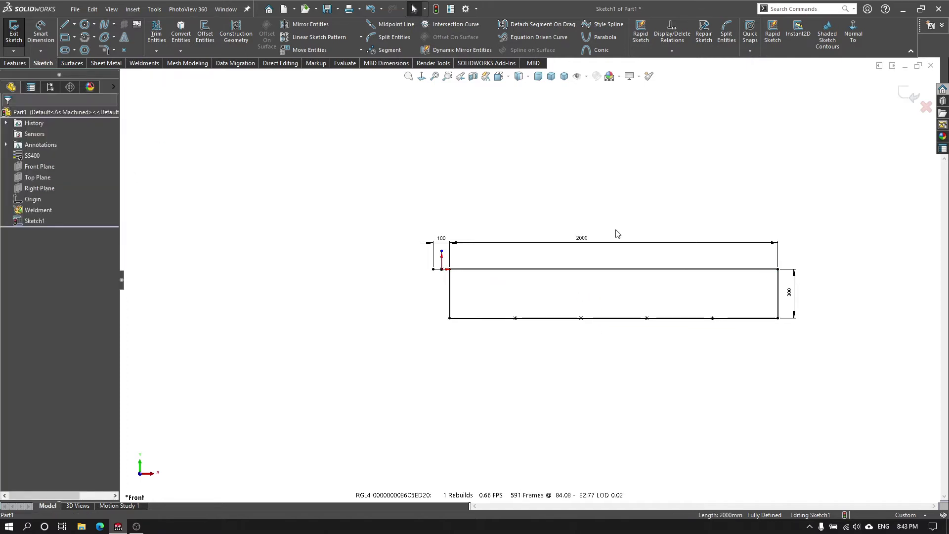
# Step: Draw four vertical rung lines from the bottom-edge points up to the top edge
pyautogui.moveTo(451, 202); pyautogui.dragTo(415, 174, button='right')
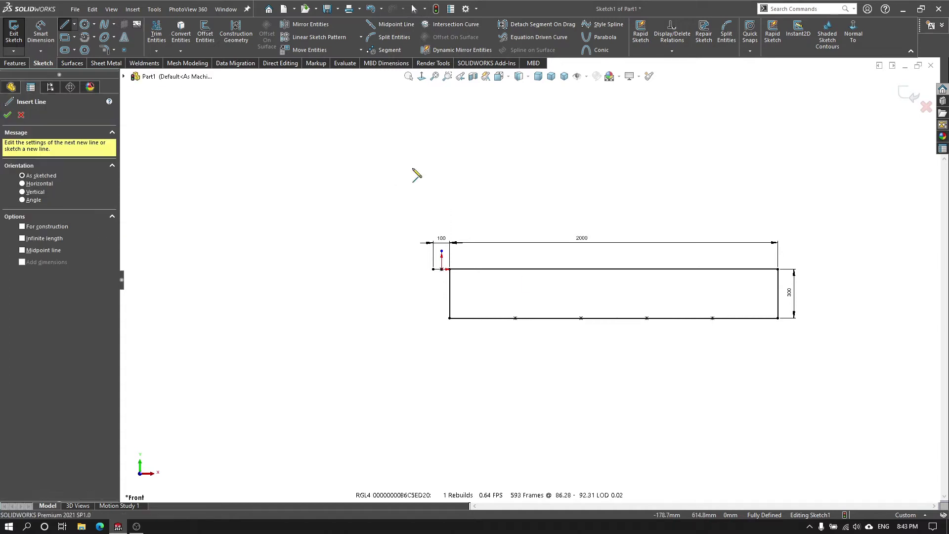
pyautogui.click(516, 318)
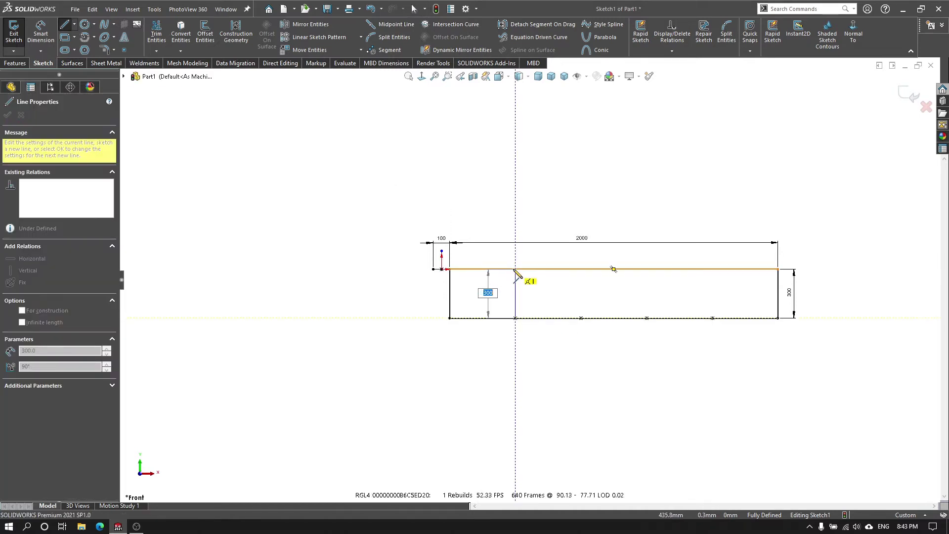
pyautogui.click(515, 268)
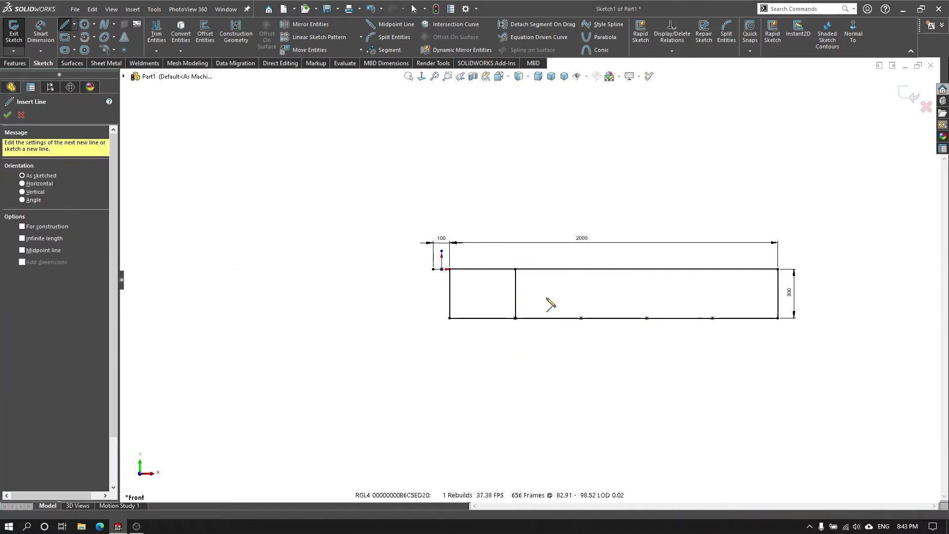
pyautogui.click(581, 318)
pyautogui.click(581, 269)
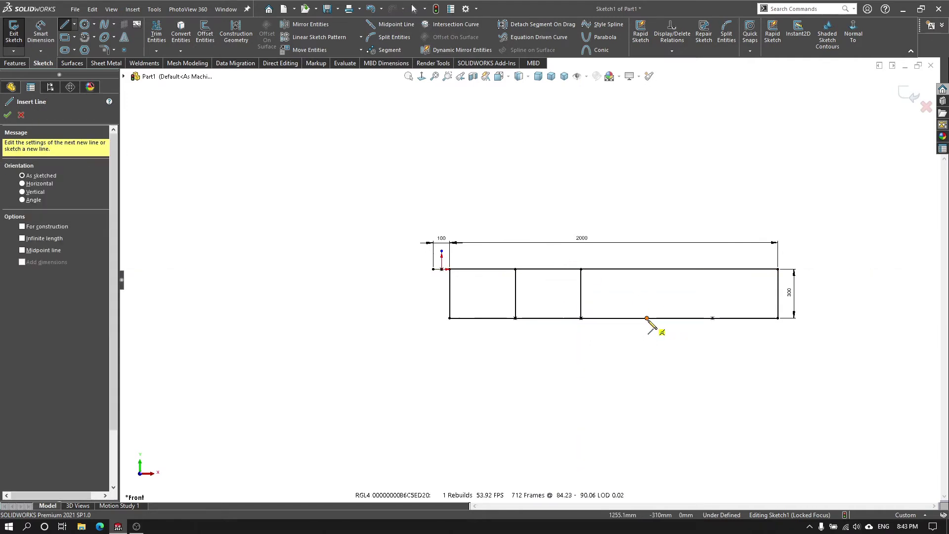
pyautogui.click(647, 318)
pyautogui.click(647, 268)
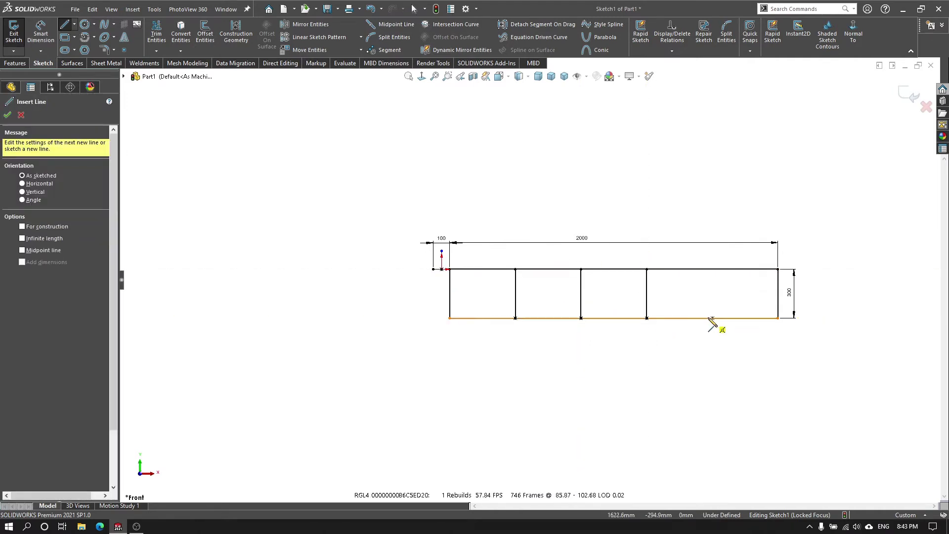
pyautogui.click(713, 318)
pyautogui.click(712, 269)
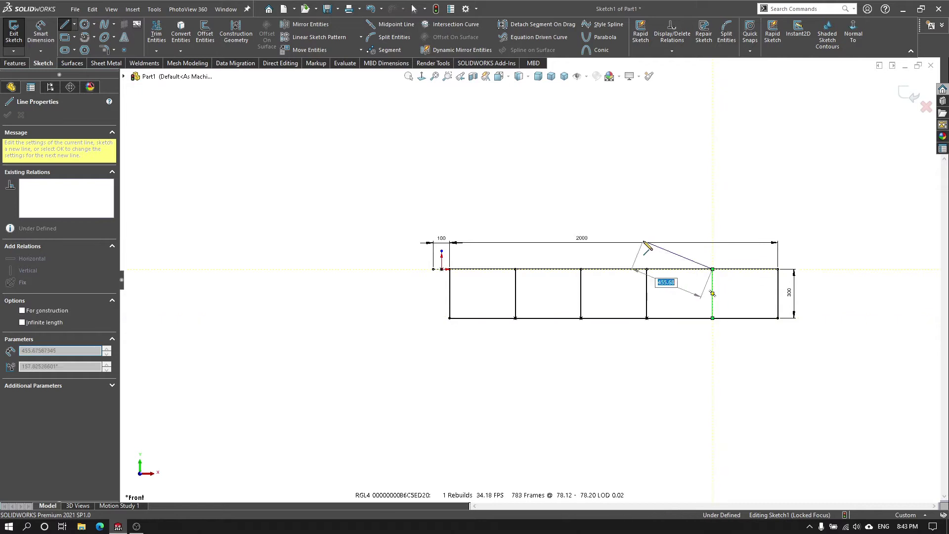
pyautogui.press('Escape')
pyautogui.press('Escape')
pyautogui.scroll(-2, 409, 261)
pyautogui.scroll(2, 524, 287)
pyautogui.scroll(-1, 475, 273)
pyautogui.click(297, 24)
# Step: Mirror the entire ladder sketch across the short vertical line and exit the sketch
pyautogui.moveTo(396, 179); pyautogui.dragTo(830, 378)
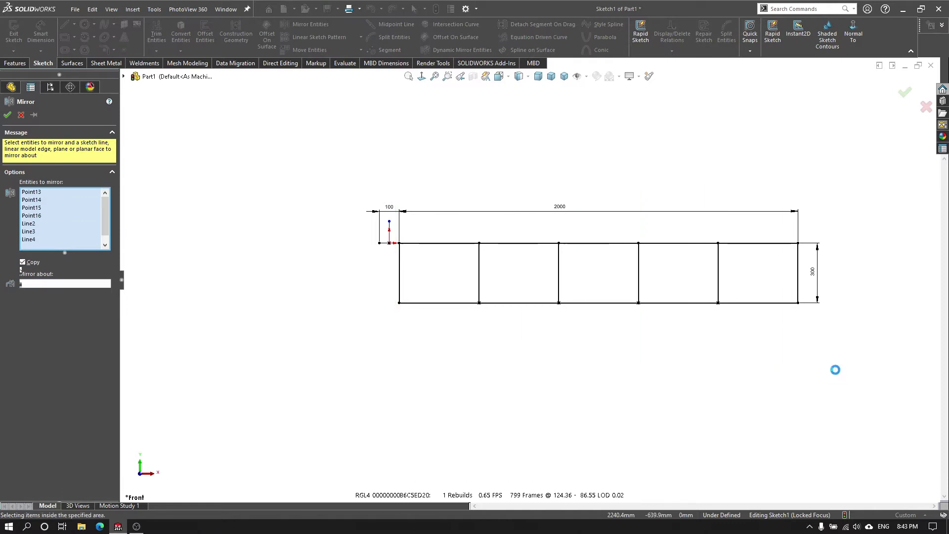
pyautogui.click(70, 324)
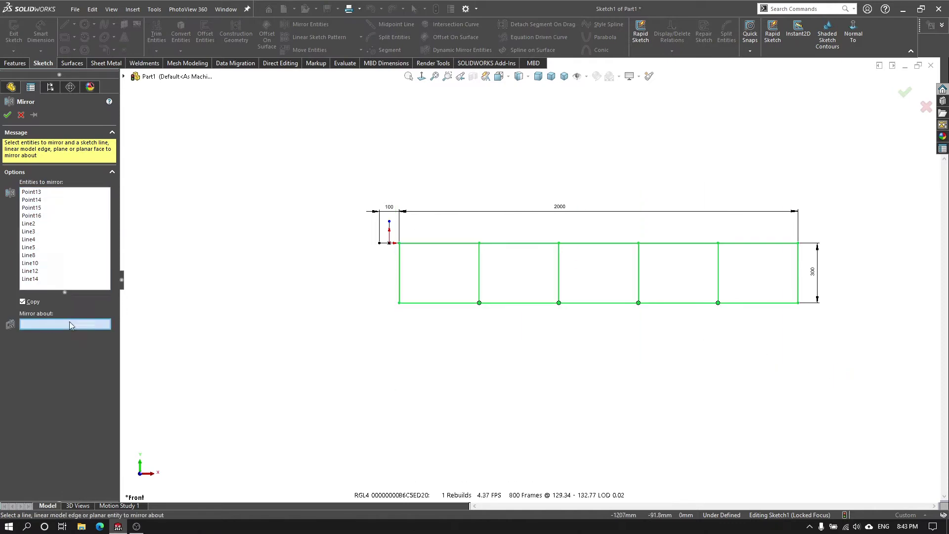
pyautogui.click(389, 233)
pyautogui.press('Return')
pyautogui.press('z')
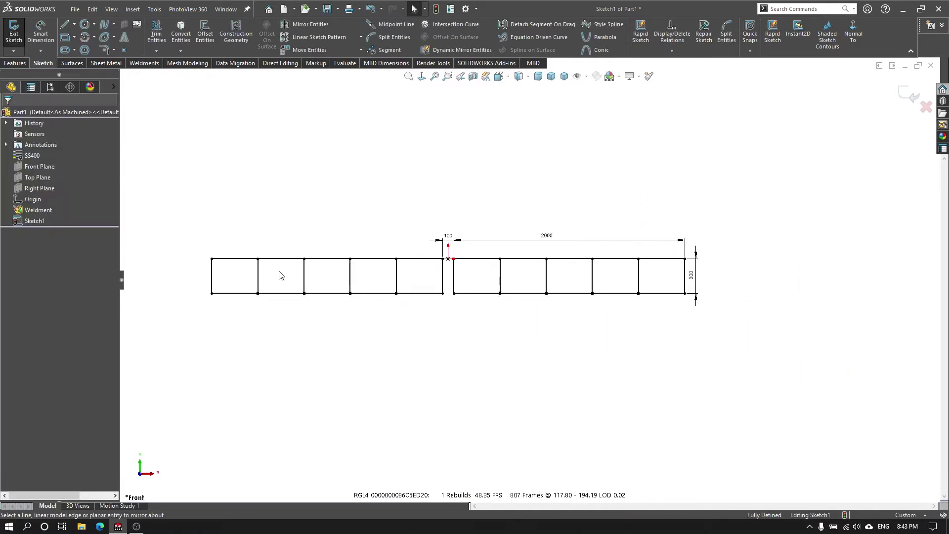
pyautogui.scroll(-1, 270, 295)
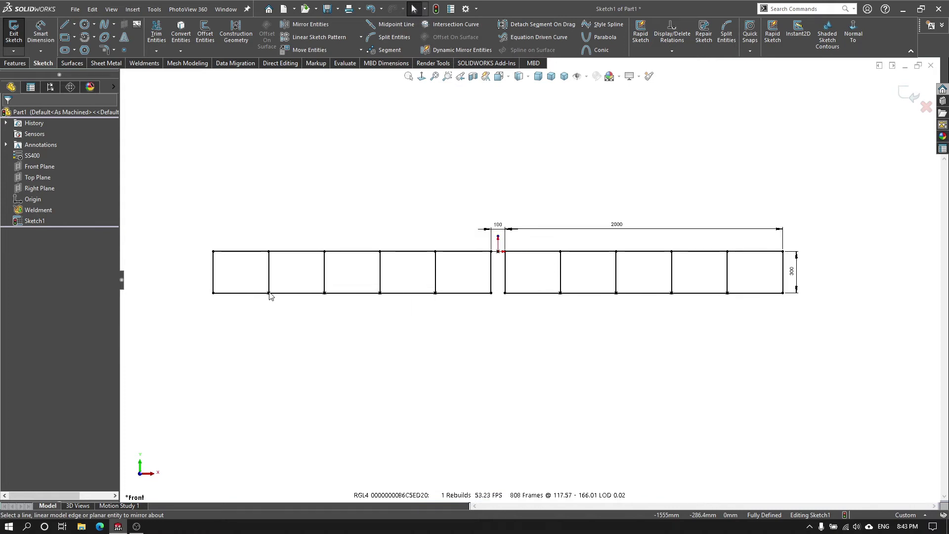
pyautogui.click(910, 95)
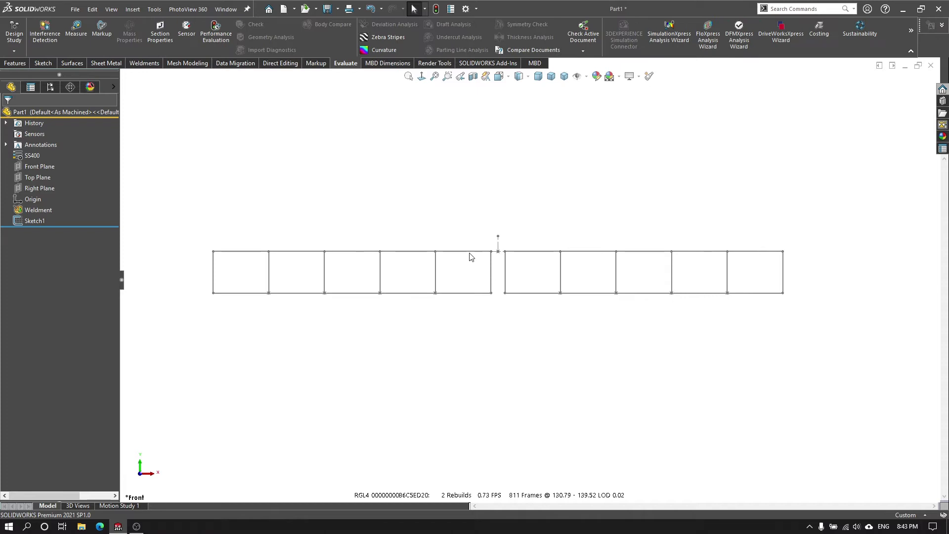
# Step: Start a JIS C 75 x 40 x 5.0 channel on the top line, aligned to the end line
pyautogui.click(145, 64)
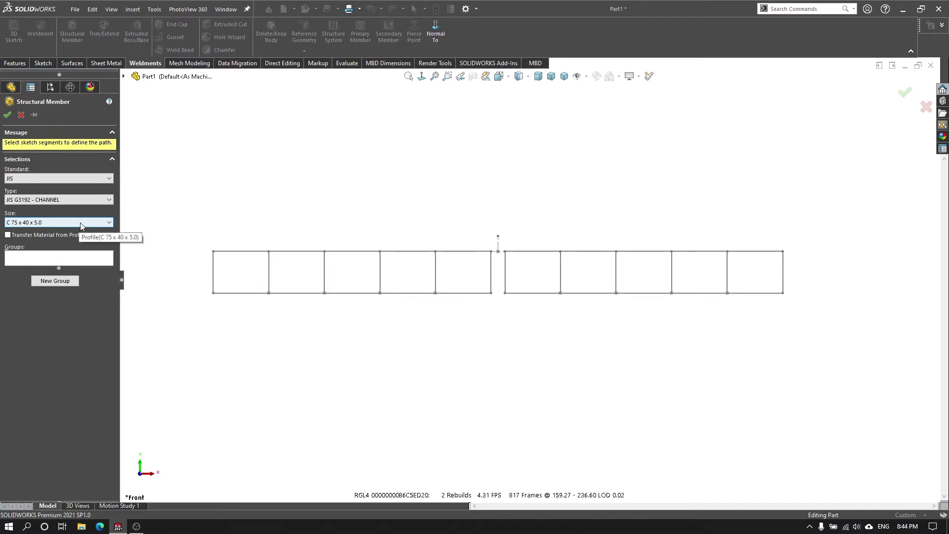
pyautogui.scroll(-2, 610, 314)
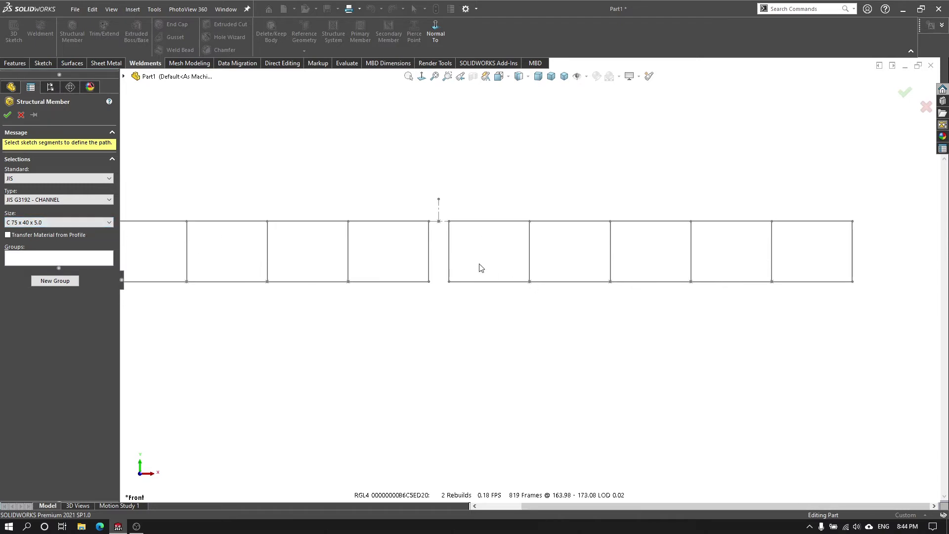
pyautogui.click(484, 221)
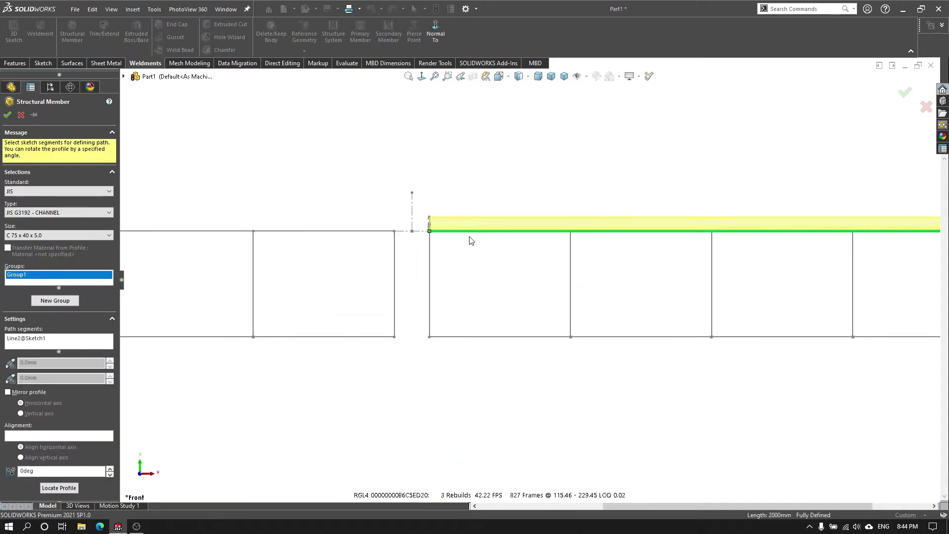
pyautogui.moveTo(485, 225); pyautogui.dragTo(464, 237, button='middle')
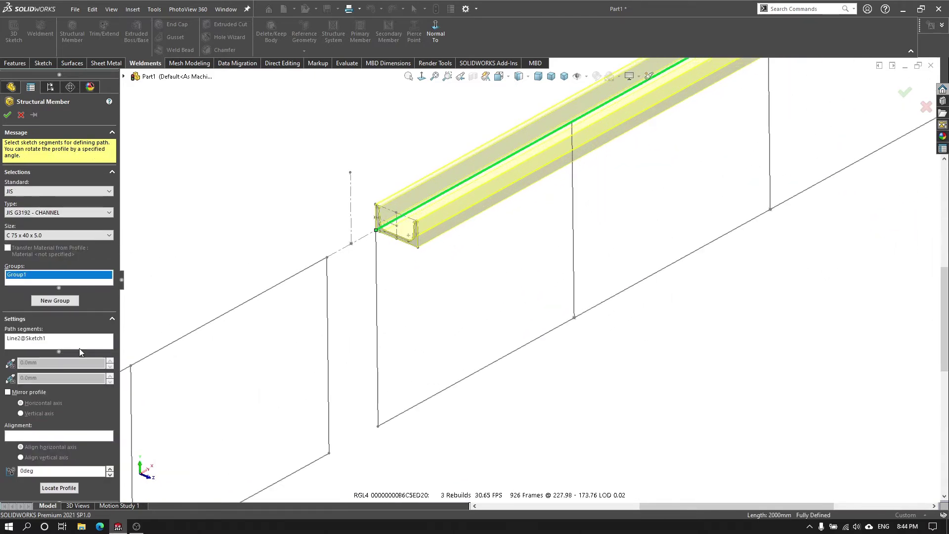
pyautogui.click(55, 435)
pyautogui.click(378, 277)
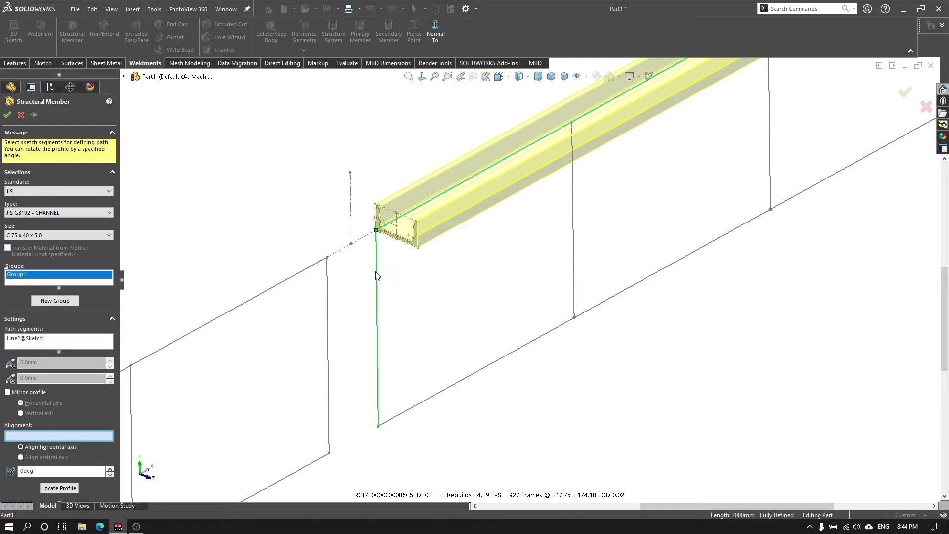
pyautogui.click(59, 488)
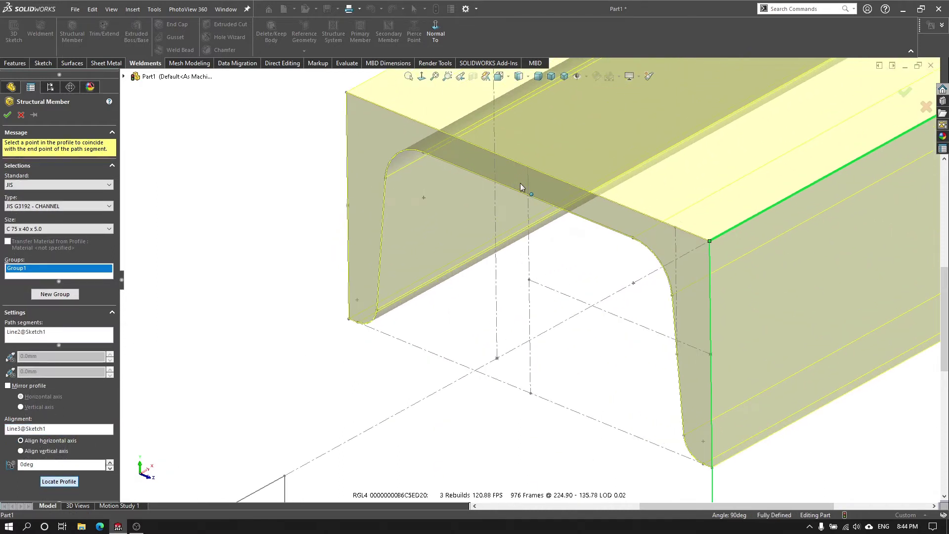
pyautogui.click(528, 169)
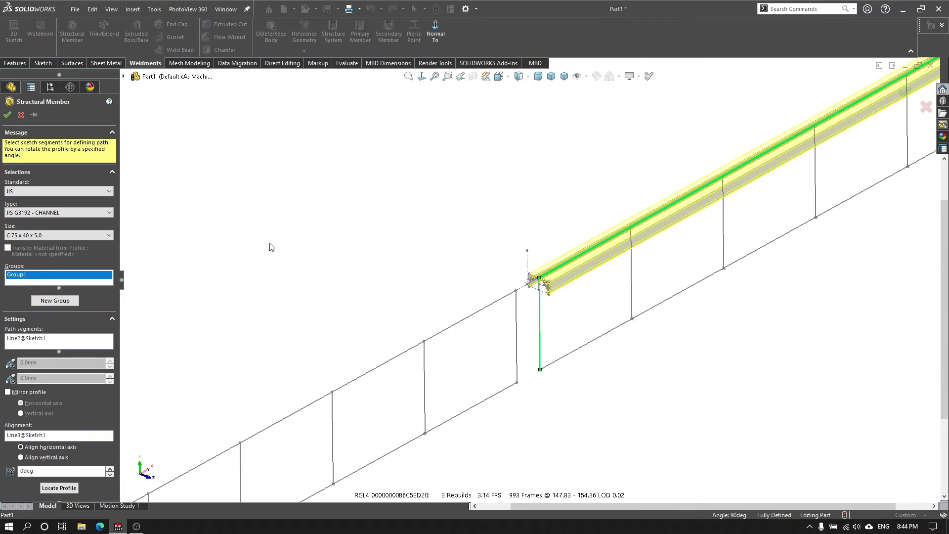
pyautogui.keyDown('ctrl'); pyautogui.moveTo(858, 194); pyautogui.dragTo(740, 226, button='middle'); pyautogui.keyUp('ctrl')
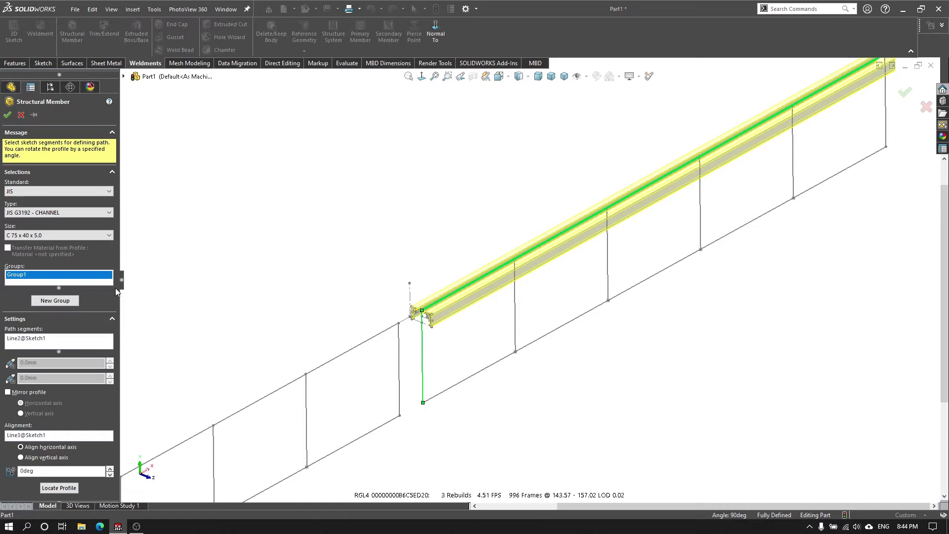
# Step: Add the end upright, bottom line and far end line to complete the channel frame
pyautogui.click(69, 343)
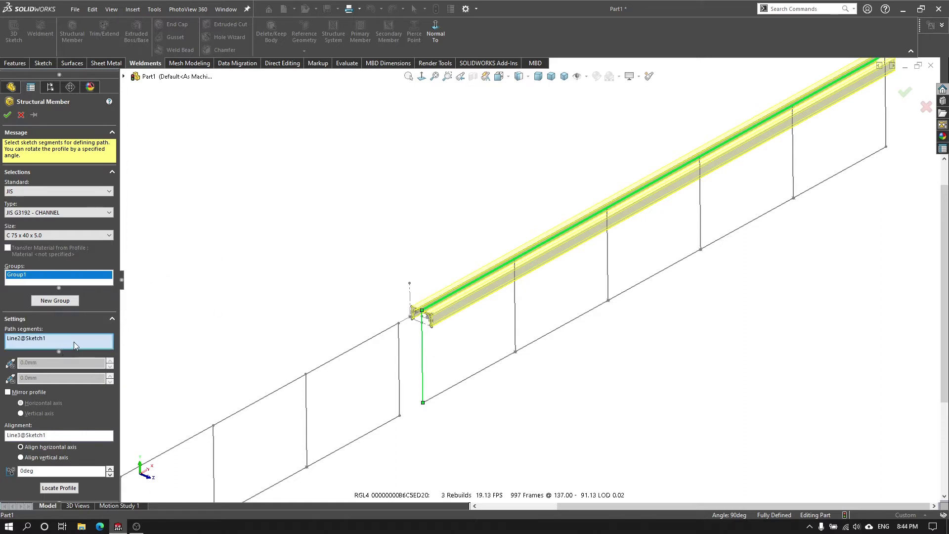
pyautogui.click(423, 339)
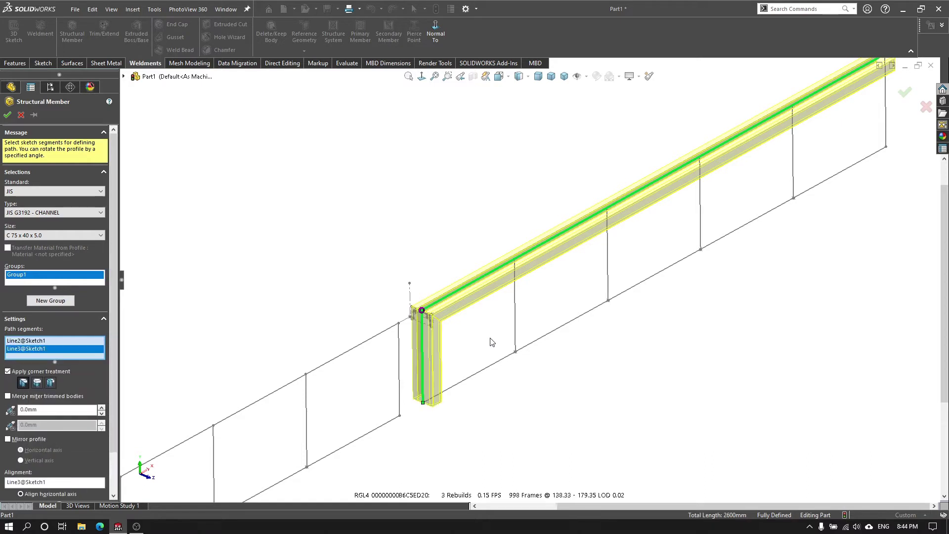
pyautogui.click(486, 371)
pyautogui.scroll(2, 598, 335)
pyautogui.scroll(2, 696, 204)
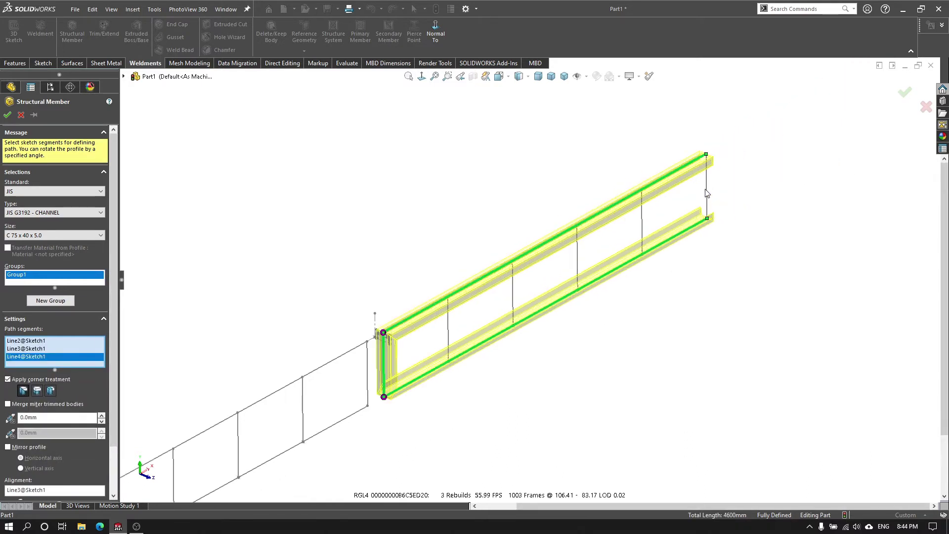
pyautogui.click(707, 192)
pyautogui.scroll(-2, 536, 271)
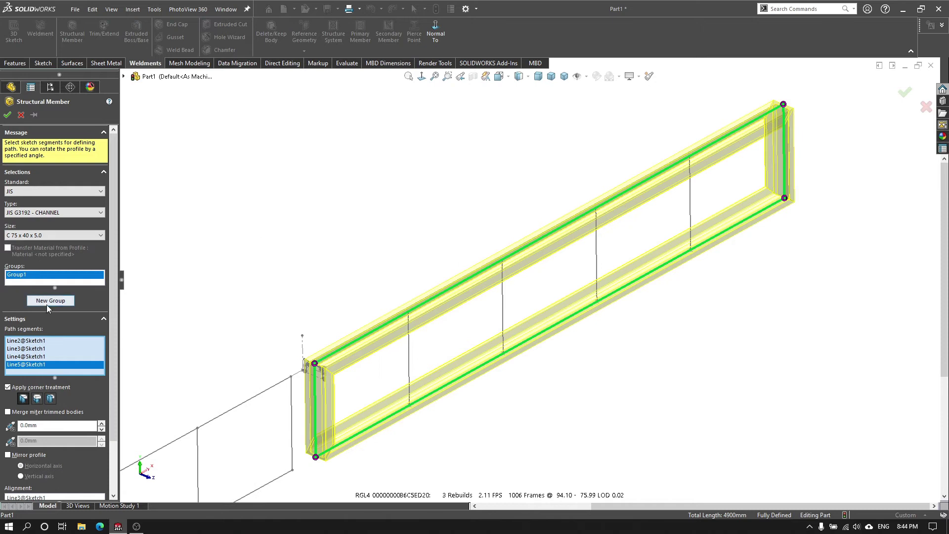
pyautogui.click(51, 300)
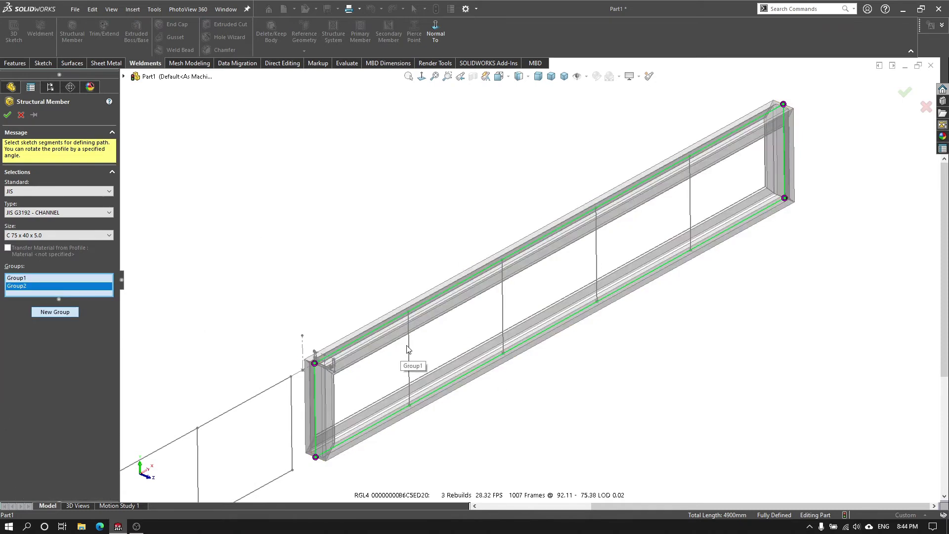
pyautogui.click(409, 344)
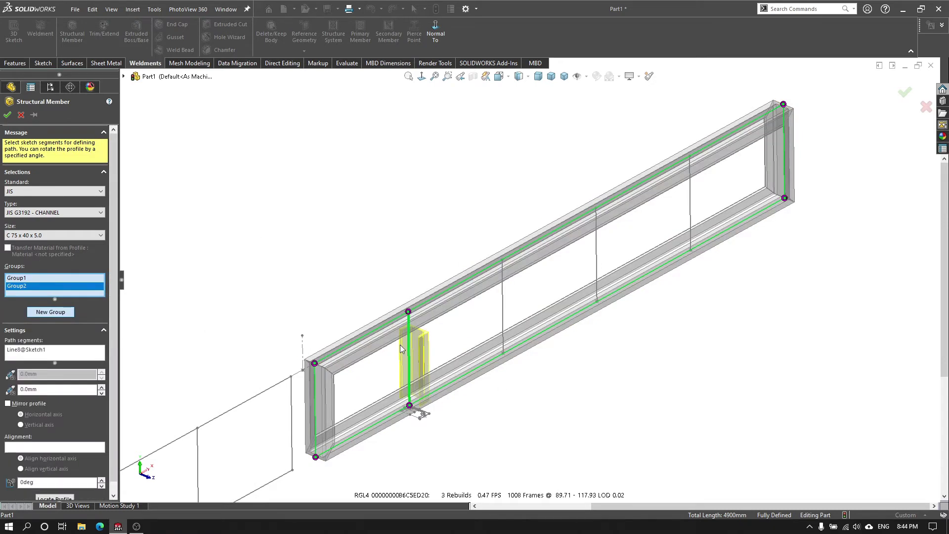
pyautogui.click(69, 447)
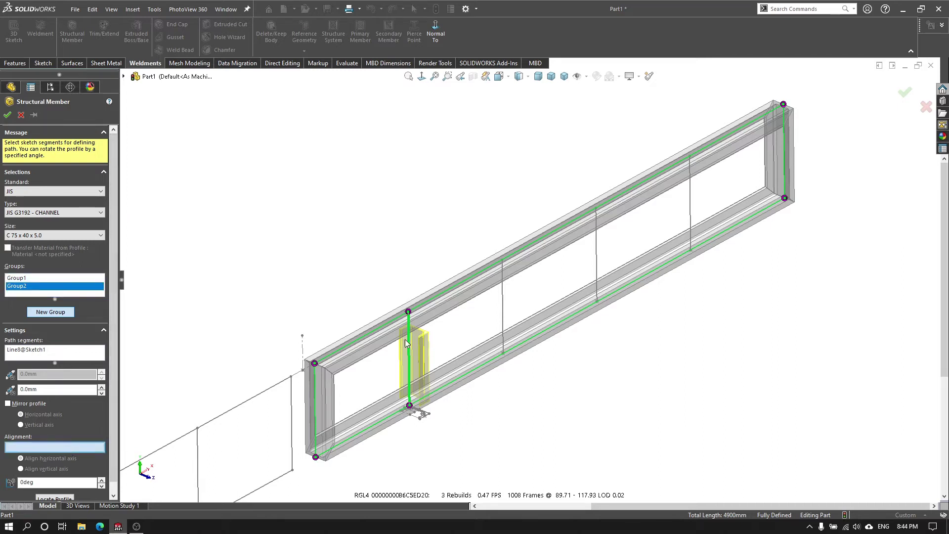
pyautogui.click(298, 377)
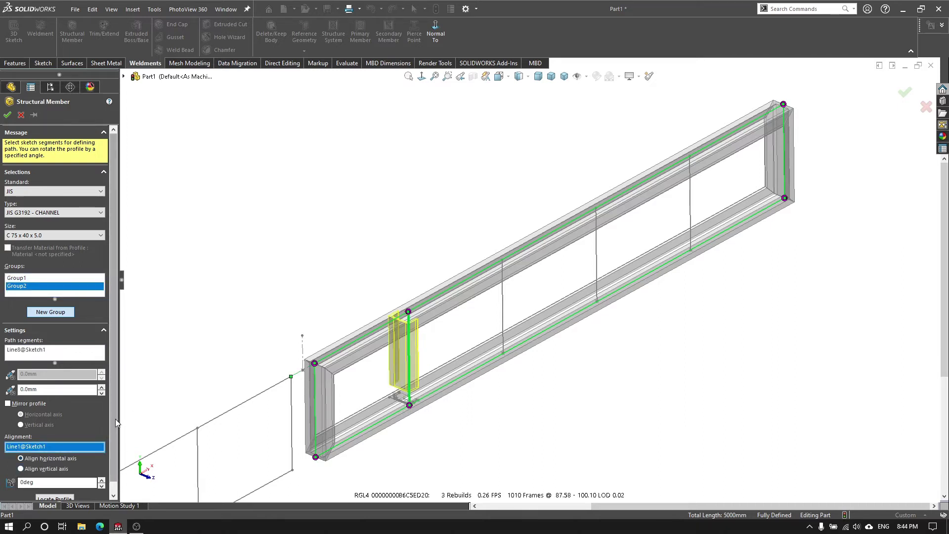
pyautogui.scroll(-1, 73, 483)
pyautogui.click(72, 488)
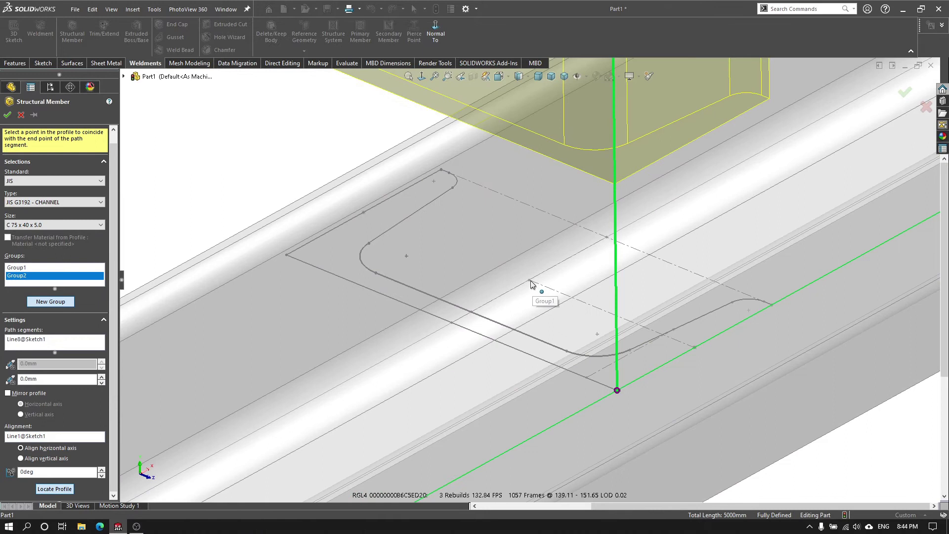
pyautogui.click(531, 280)
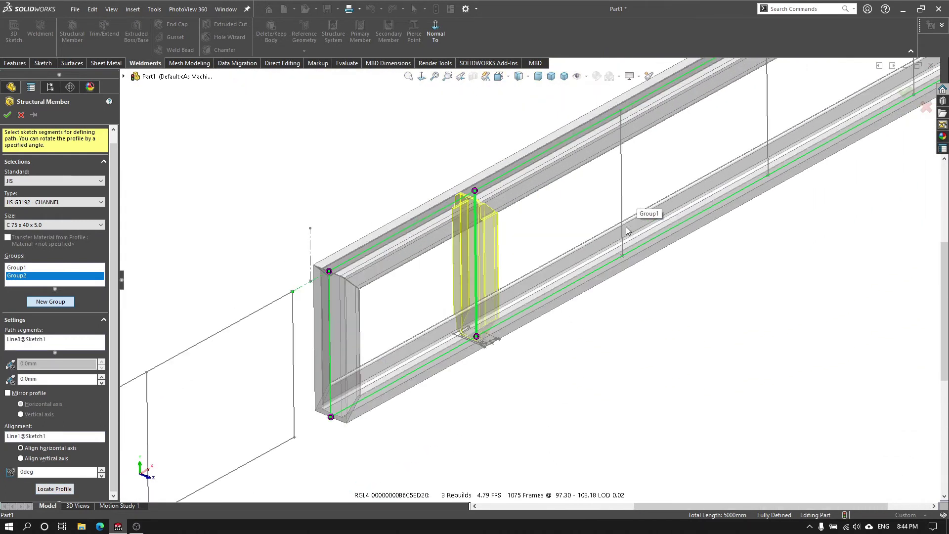
pyautogui.click(61, 344)
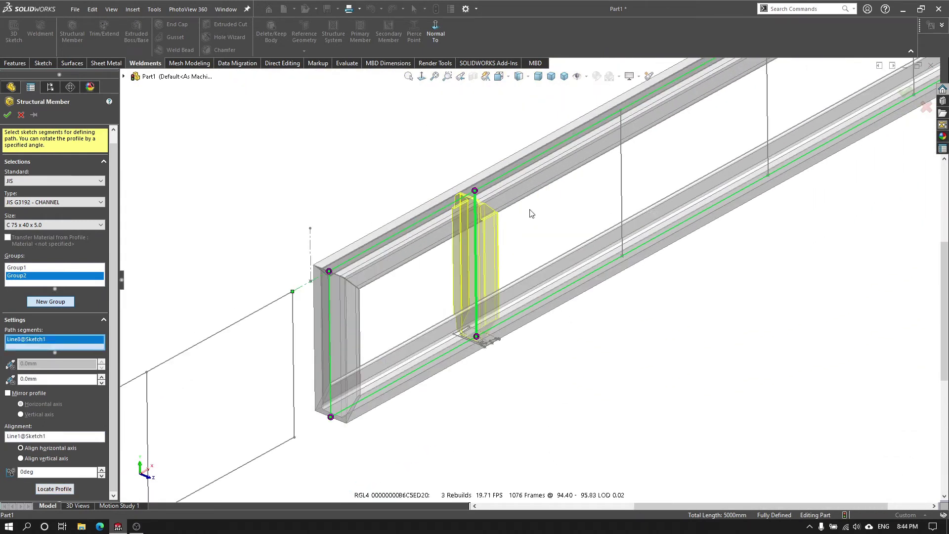
pyautogui.click(622, 182)
pyautogui.scroll(-3, 706, 194)
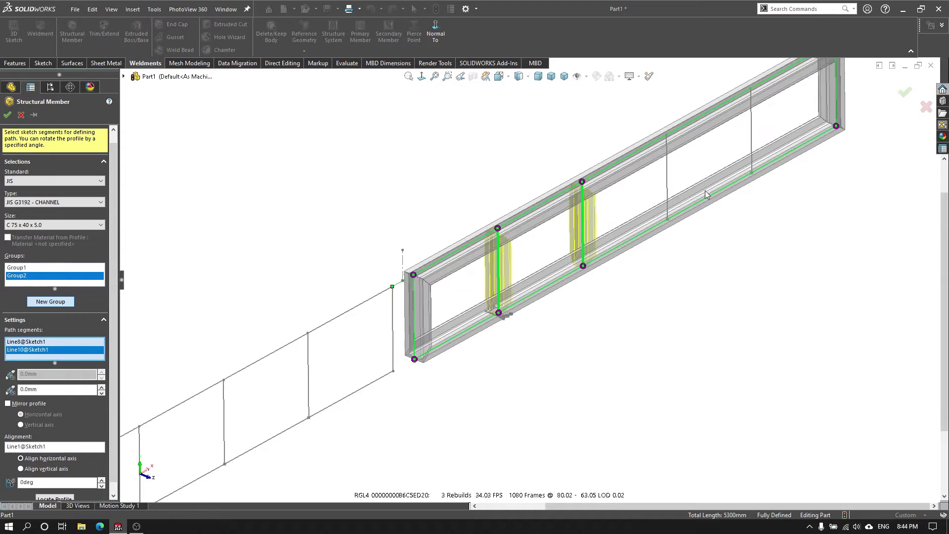
pyautogui.click(667, 180)
pyautogui.click(752, 131)
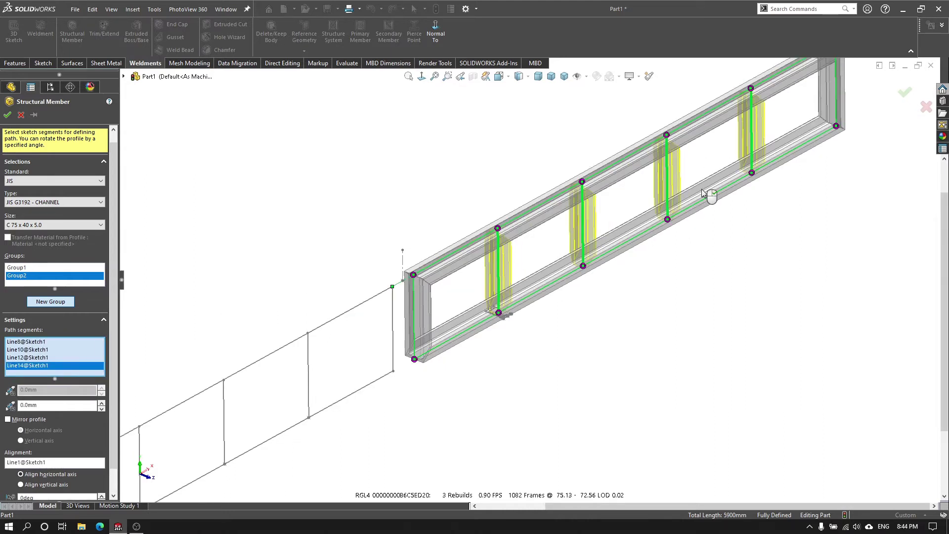
pyautogui.moveTo(703, 190); pyautogui.dragTo(514, 212, button='middle')
pyautogui.click(6, 116)
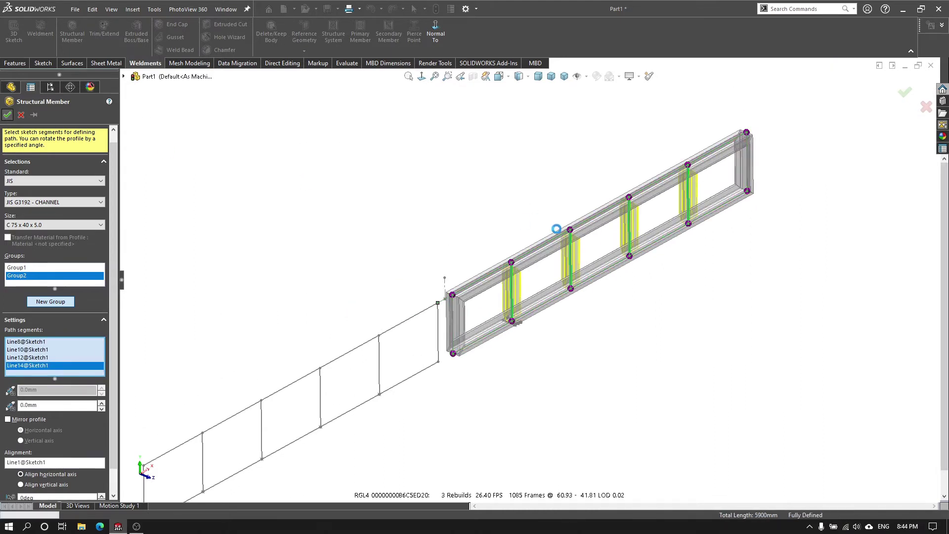
pyautogui.scroll(-3, 472, 319)
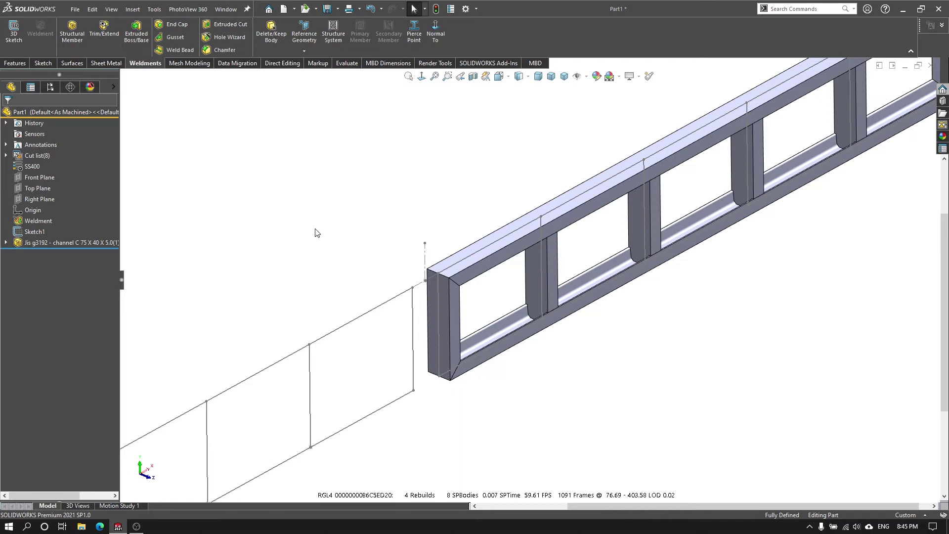
pyautogui.scroll(2, 333, 272)
pyautogui.scroll(2, 287, 403)
pyautogui.scroll(2, 288, 390)
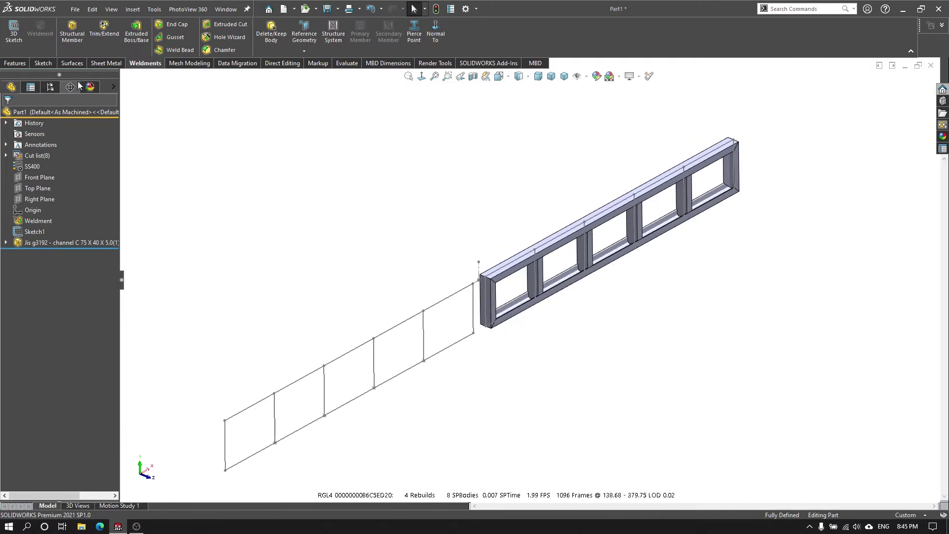
pyautogui.click(73, 33)
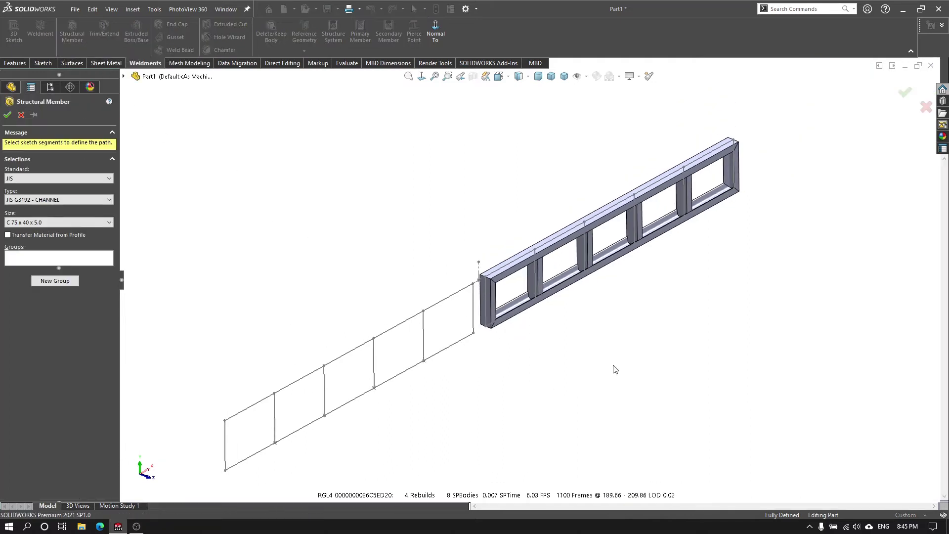
# Step: Add a C 75 x 40 x 5.0 channel along the left frame's top line, aligned to its vertical line
pyautogui.scroll(-3, 615, 370)
pyautogui.scroll(-1, 335, 237)
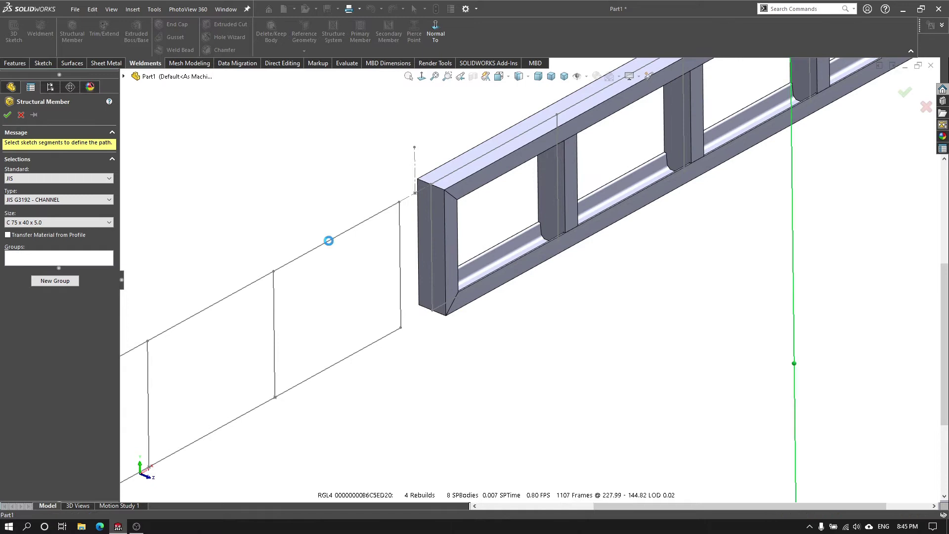
pyautogui.click(328, 243)
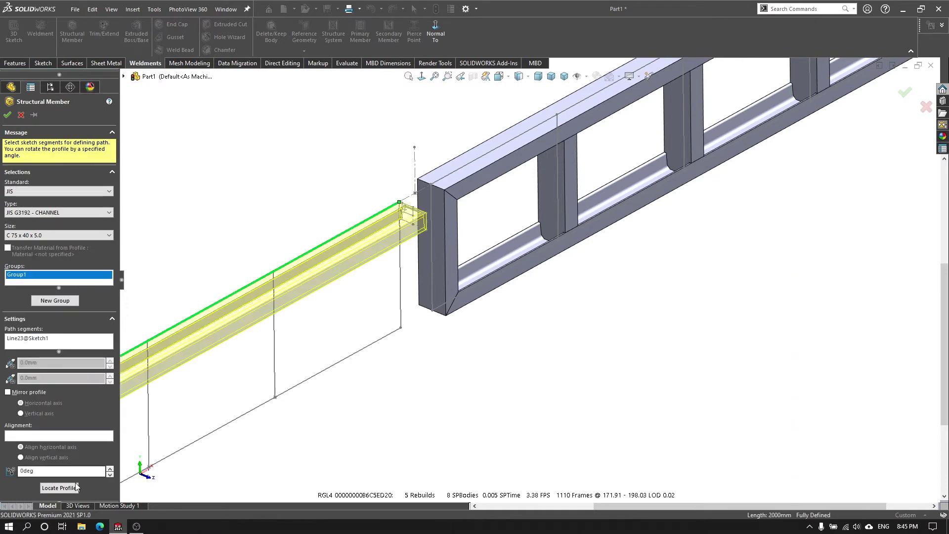
pyautogui.click(65, 435)
pyautogui.click(401, 281)
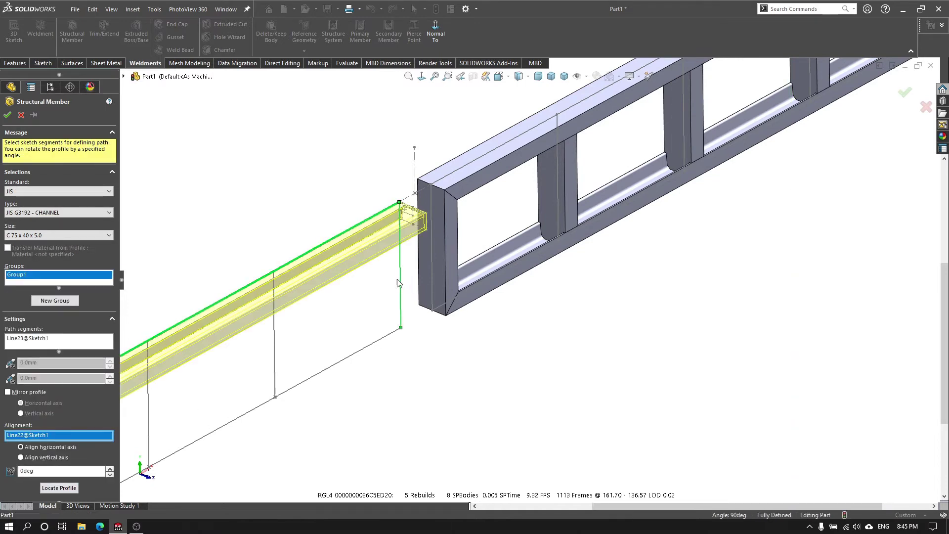
pyautogui.click(55, 490)
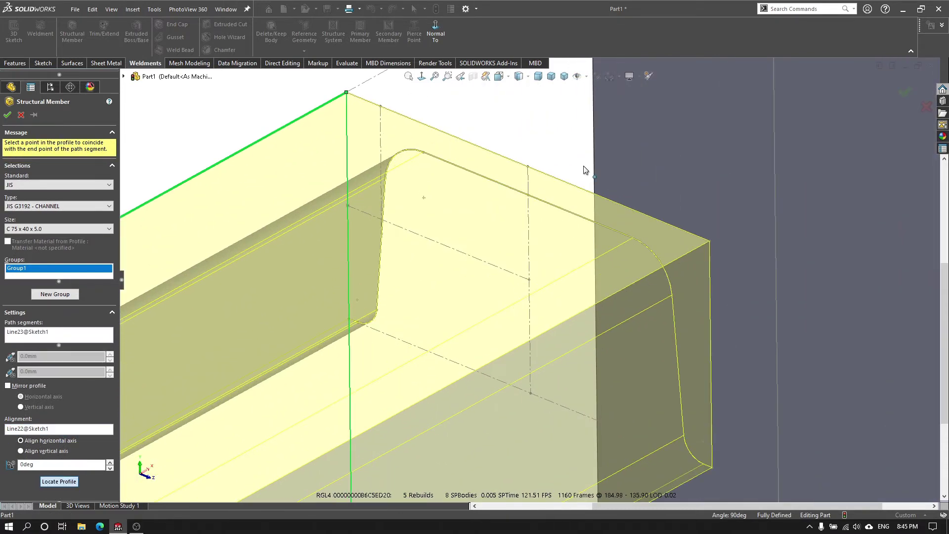
pyautogui.click(526, 170)
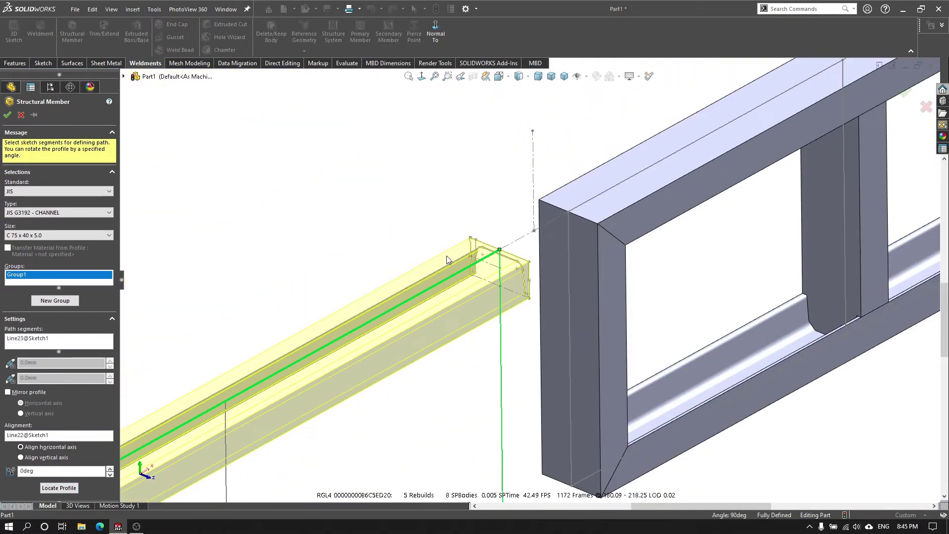
pyautogui.click(7, 115)
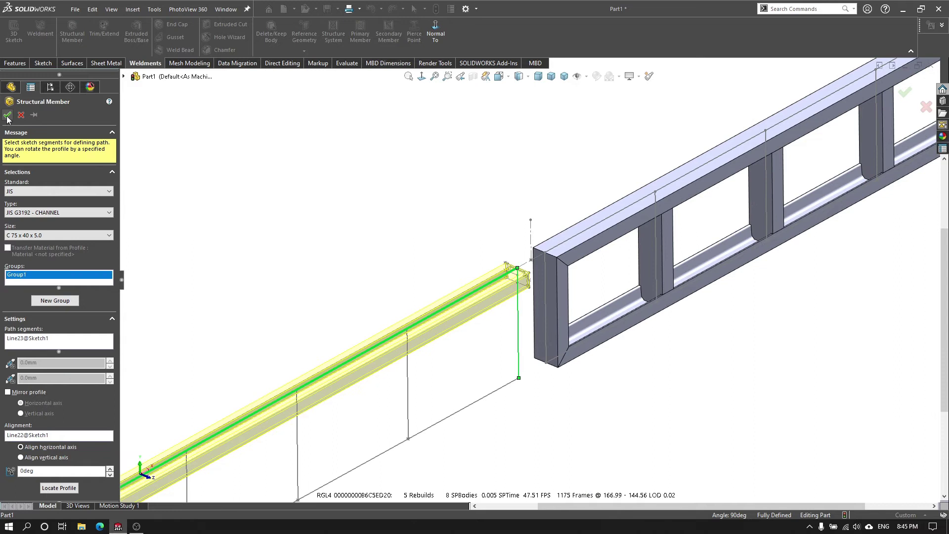
pyautogui.press('f')
pyautogui.scroll(-1, 443, 364)
pyautogui.scroll(-2, 460, 318)
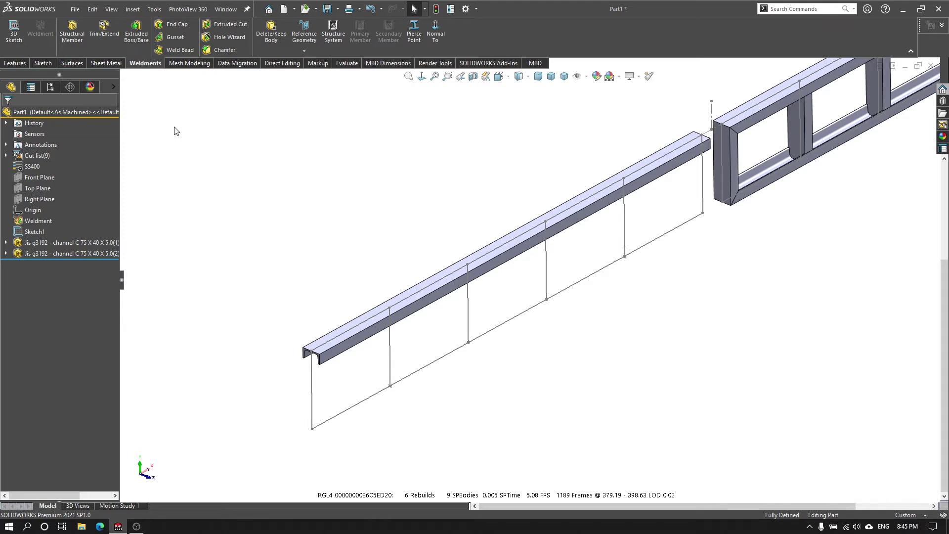
# Step: Start another structural member using JIS G3192 L ANGLE (EQUAL), size L-50 x 50 x 5
pyautogui.click(72, 32)
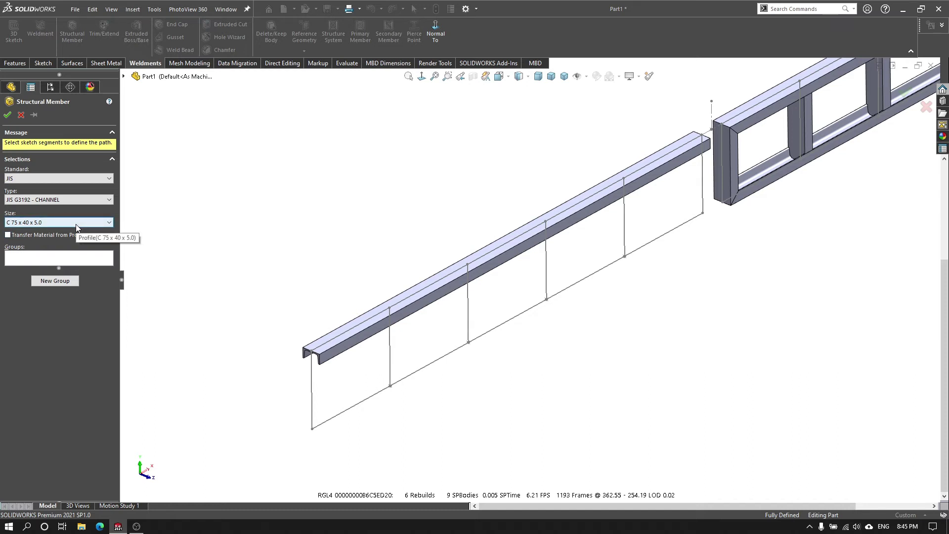
pyautogui.click(81, 201)
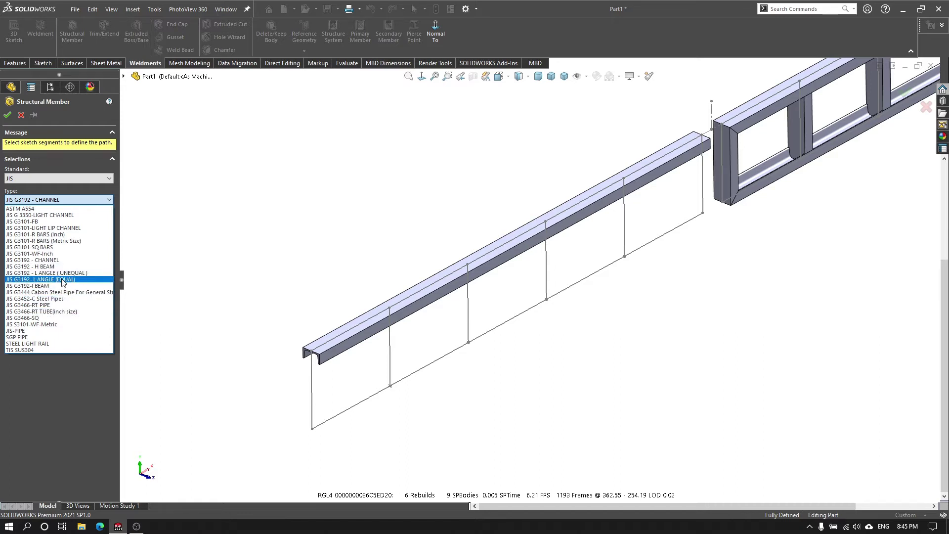
pyautogui.click(60, 280)
pyautogui.click(71, 221)
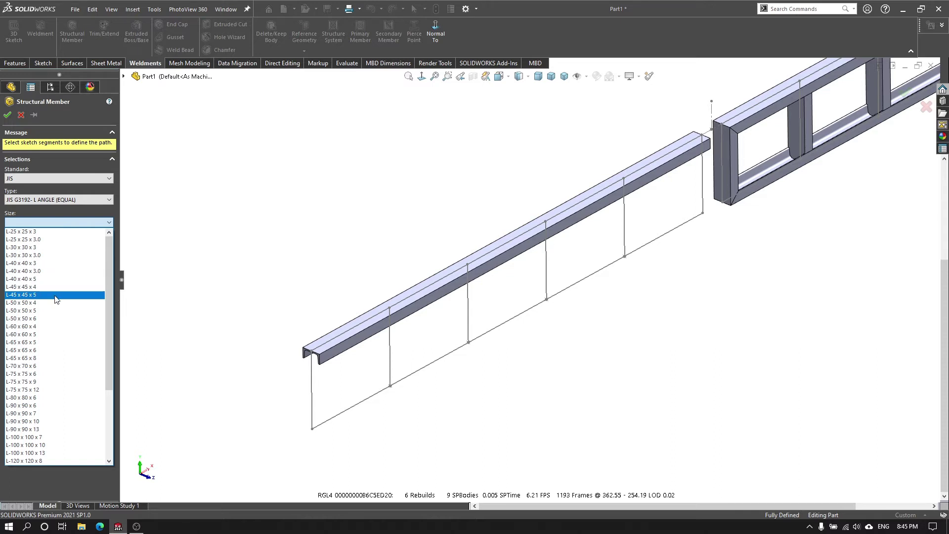
pyautogui.click(55, 310)
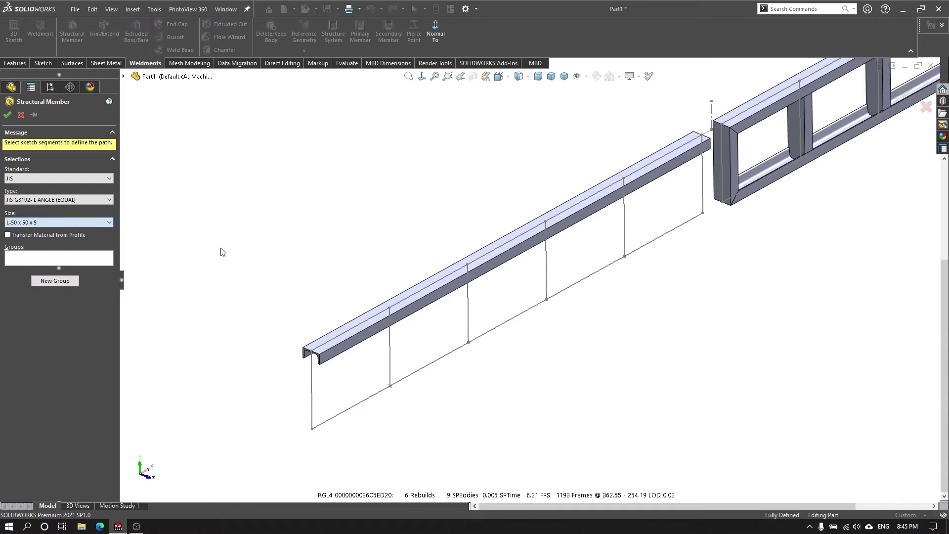
# Step: Use the bottom sketch line as the angle's path, aligned to the frame's vertical edge
pyautogui.scroll(-2, 655, 226)
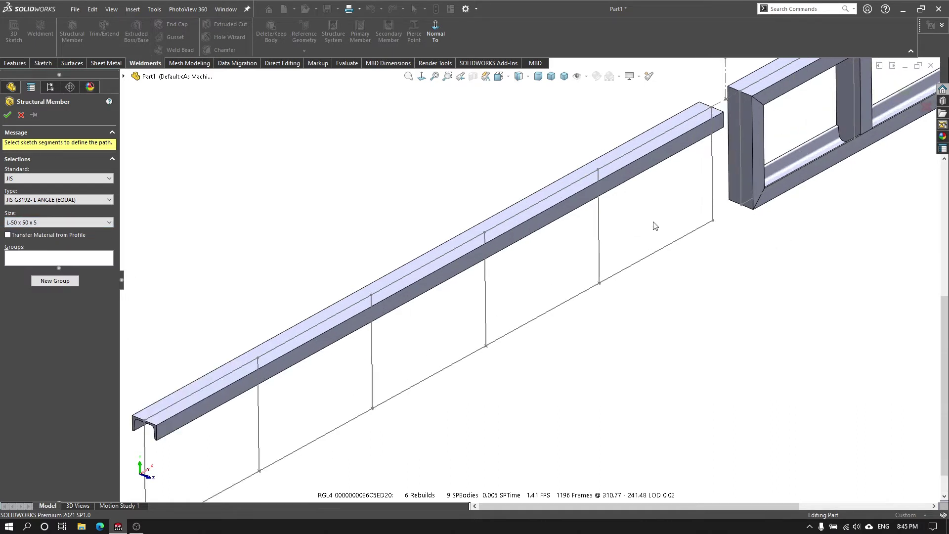
pyautogui.click(671, 247)
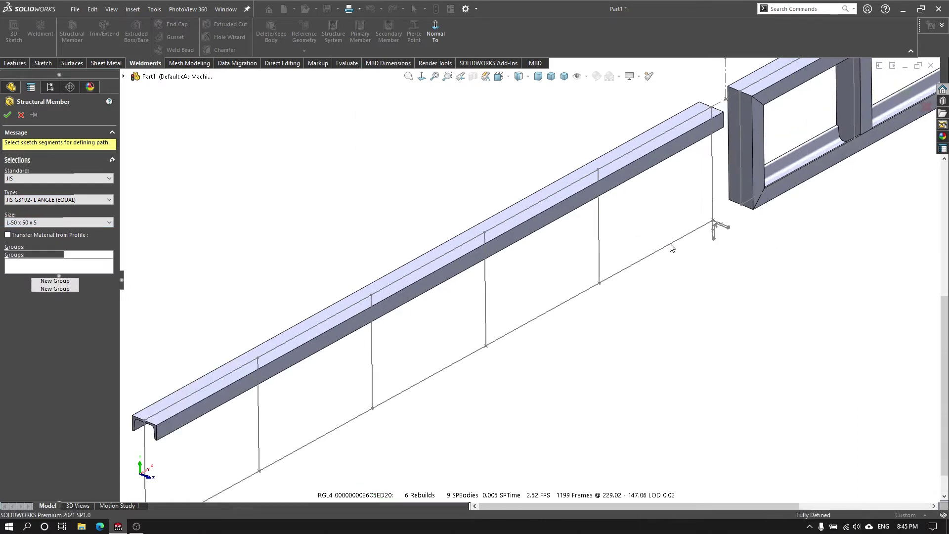
pyautogui.scroll(-2, 671, 246)
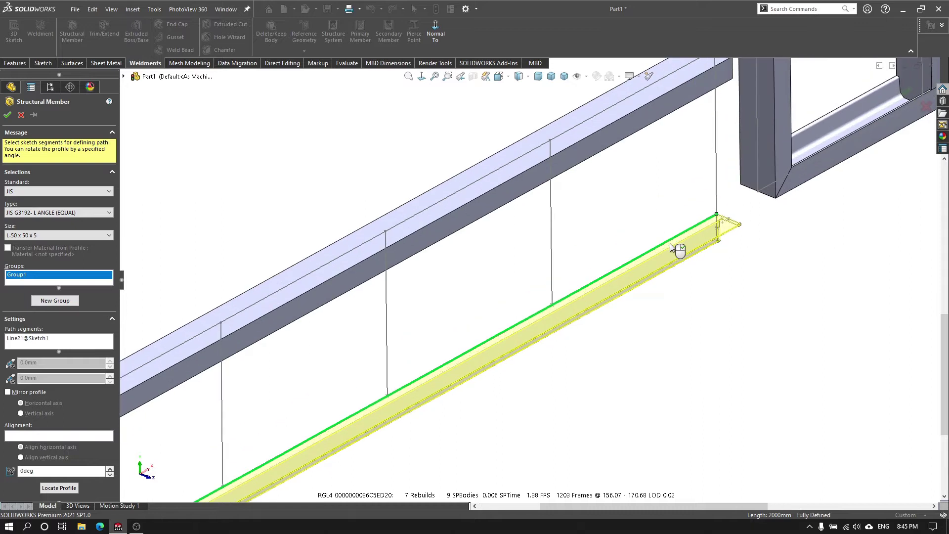
pyautogui.scroll(1, 670, 243)
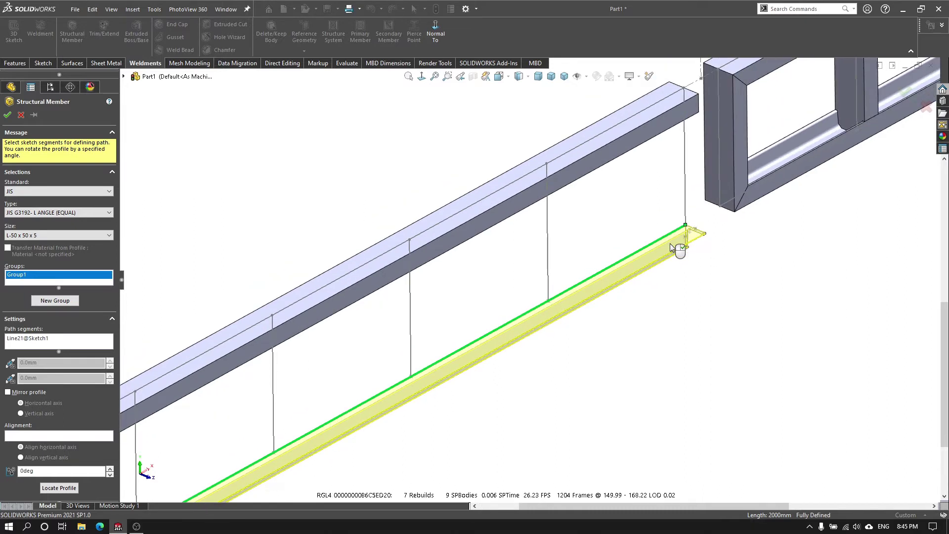
pyautogui.click(95, 438)
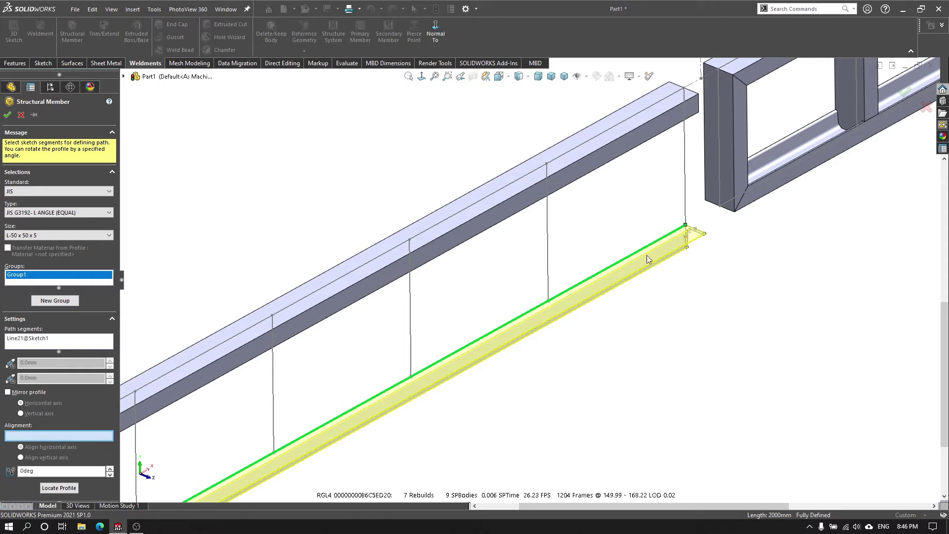
pyautogui.click(719, 165)
# Step: Step the angle profile rotation through 45°, 90°, 135° and up to 315°
pyautogui.click(39, 472)
pyautogui.write('45')
pyautogui.press('Return')
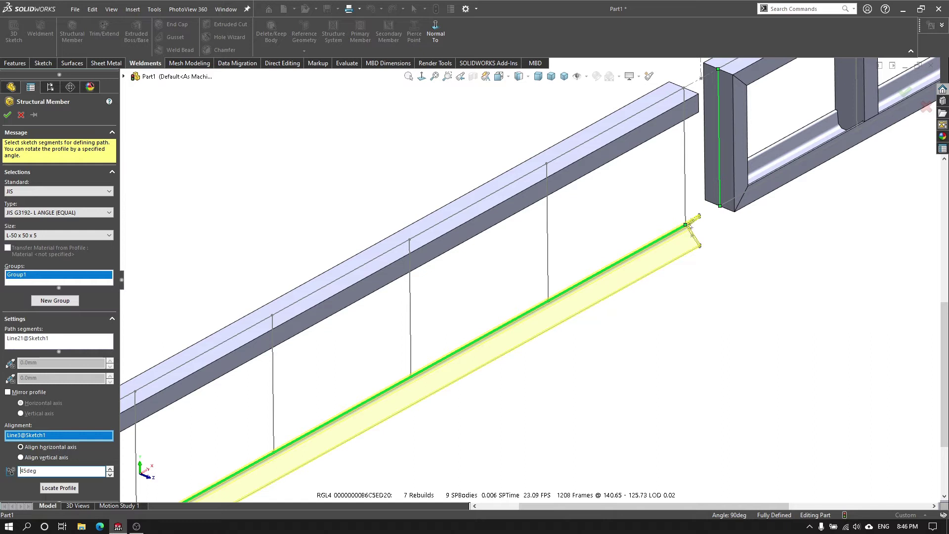
pyautogui.click(70, 470)
pyautogui.write('90')
pyautogui.press('Return')
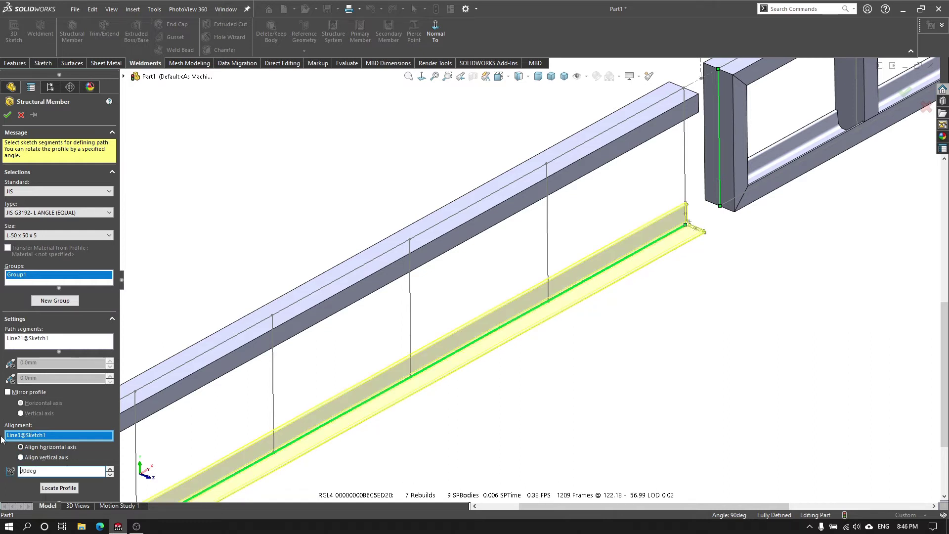
pyautogui.doubleClick(45, 473)
pyautogui.write('13')
pyautogui.write('5')
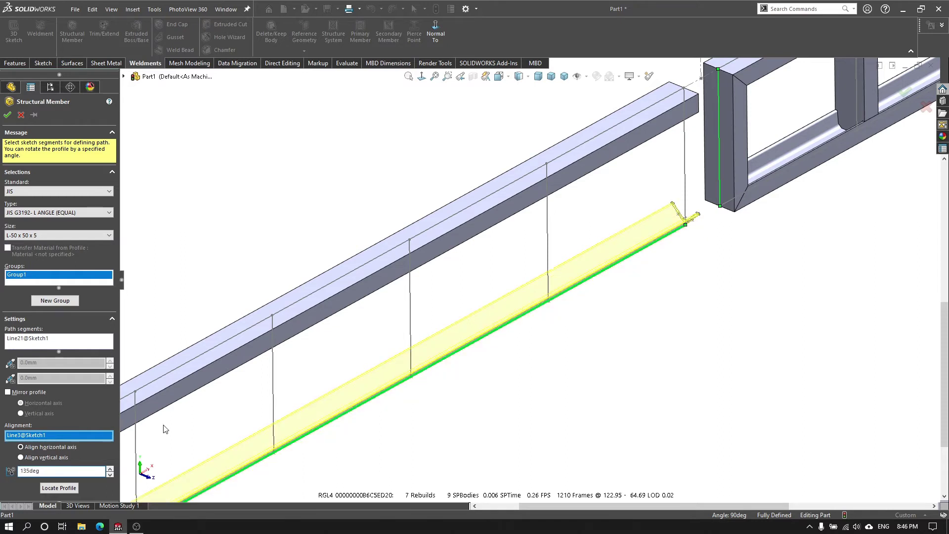
pyautogui.scroll(2, 642, 364)
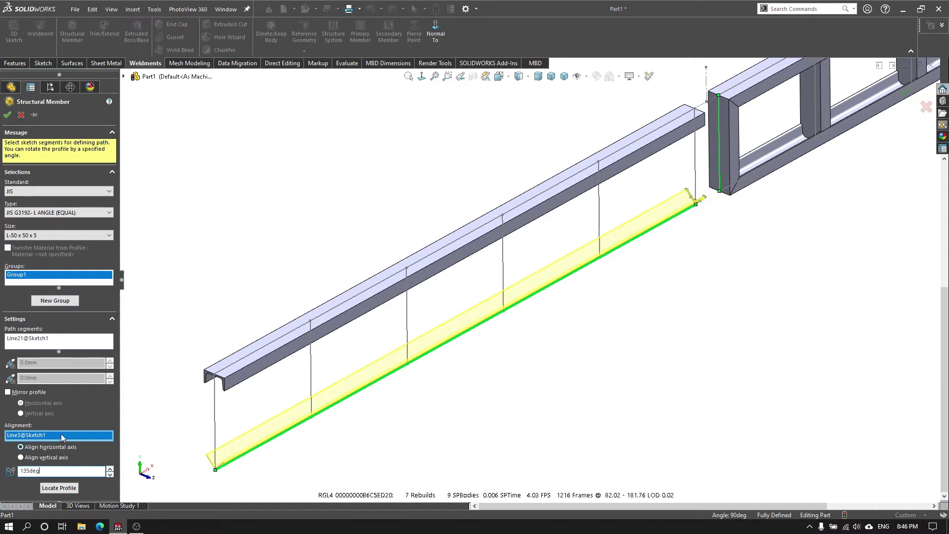
pyautogui.write('+90')
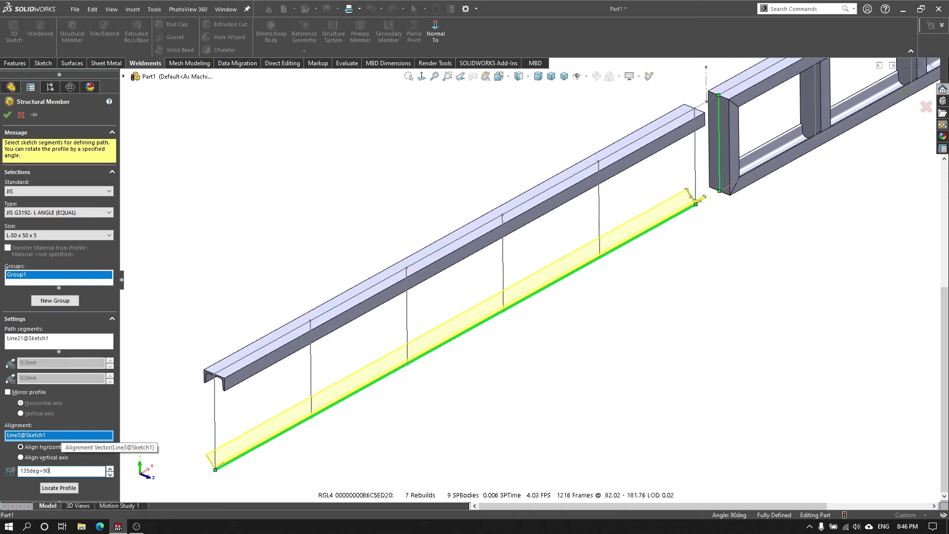
pyautogui.press('Return')
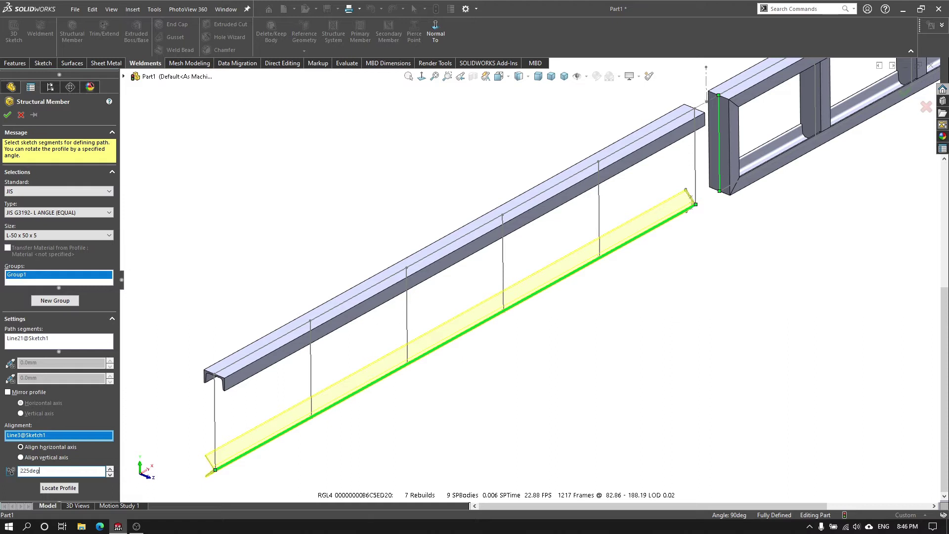
pyautogui.press('Return')
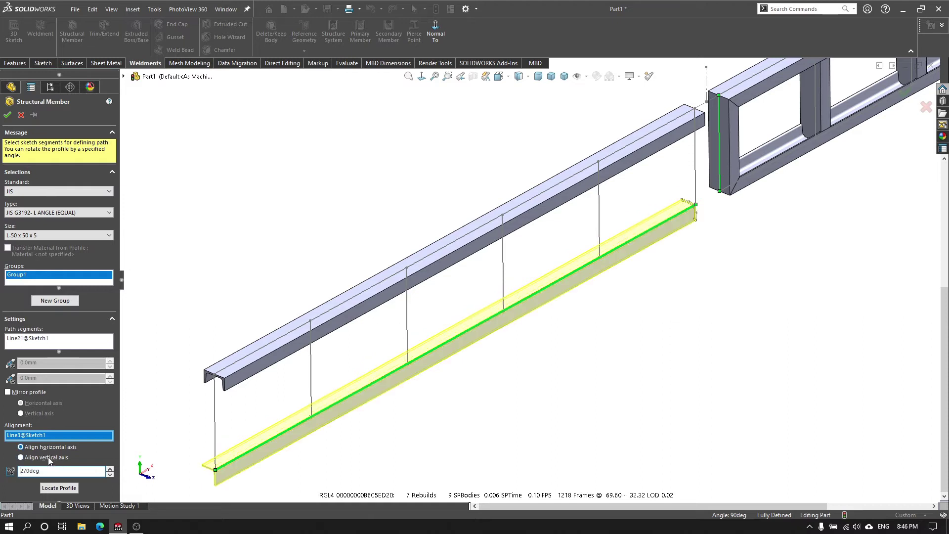
pyautogui.write('5')
pyautogui.press('Return')
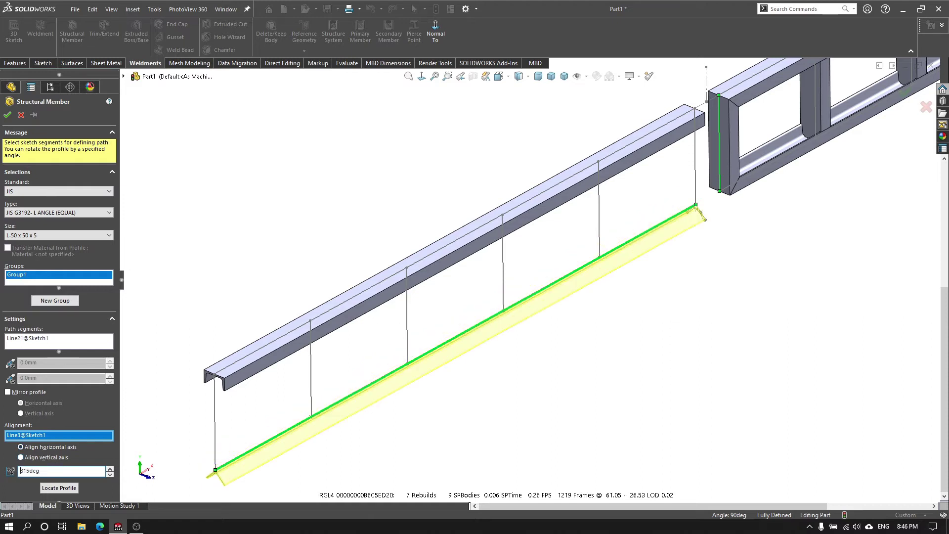
# Step: Check the rotated angle from a flatter side view and confirm the member
pyautogui.scroll(-3, 680, 210)
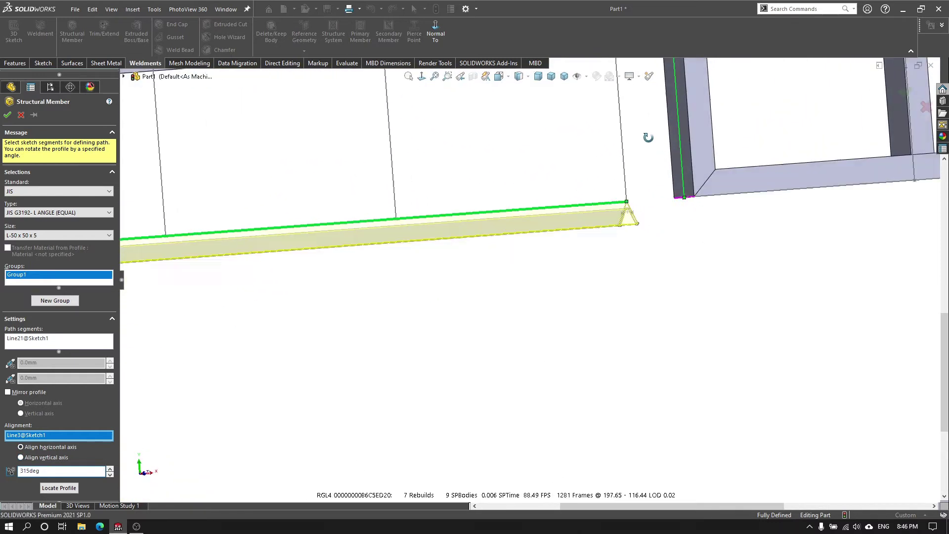
pyautogui.scroll(5, 544, 277)
pyautogui.scroll(-5, 434, 326)
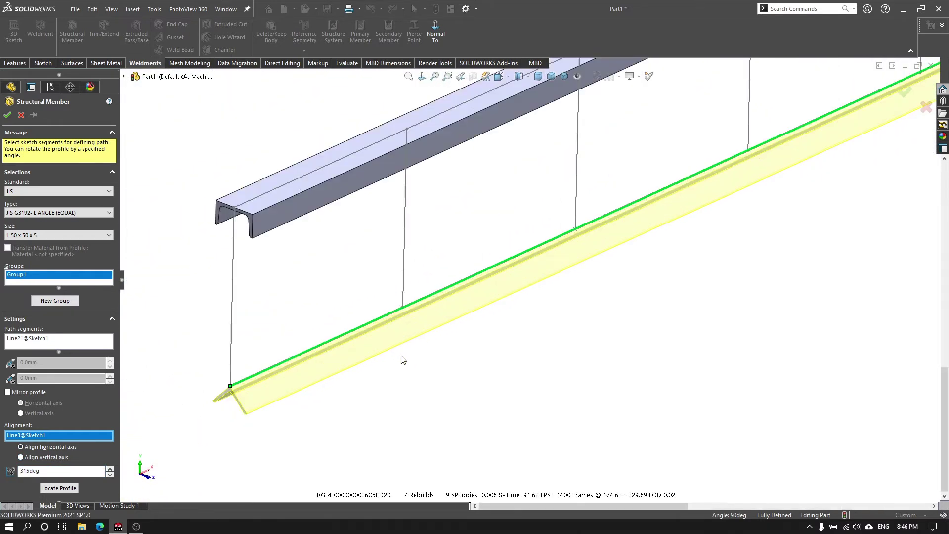
pyautogui.scroll(3, 680, 203)
pyautogui.moveTo(680, 203)
pyautogui.mouseDown(button='middle')
pyautogui.moveTo(640, 140)
pyautogui.moveTo(539, 216)
pyautogui.mouseUp(button='middle')
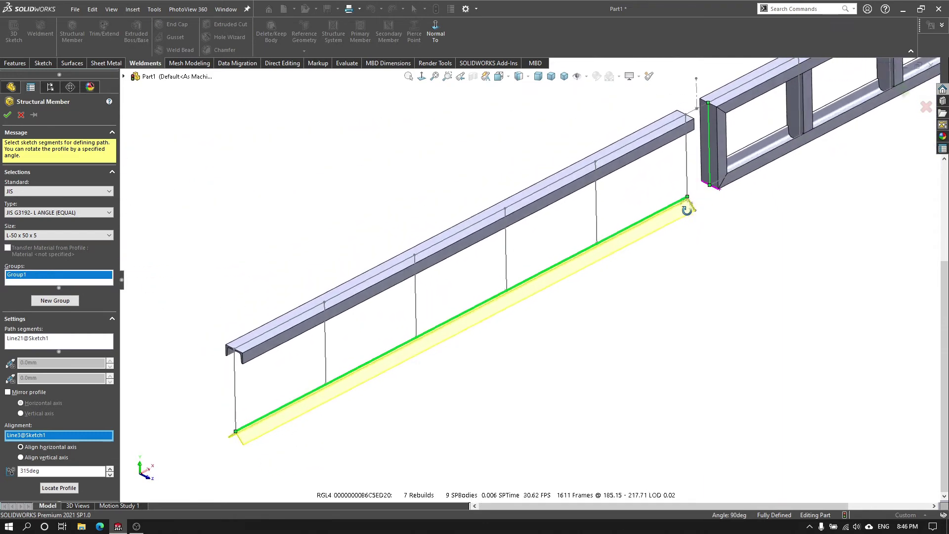
pyautogui.click(8, 117)
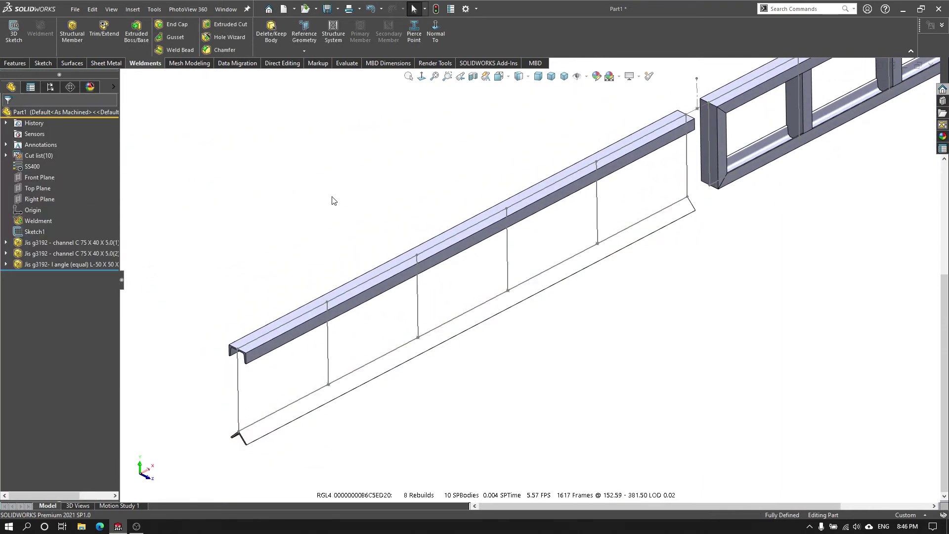
# Step: Open the angle member's profile sketch with the Line tool, viewed normal to it
pyautogui.click(6, 265)
pyautogui.click(47, 286)
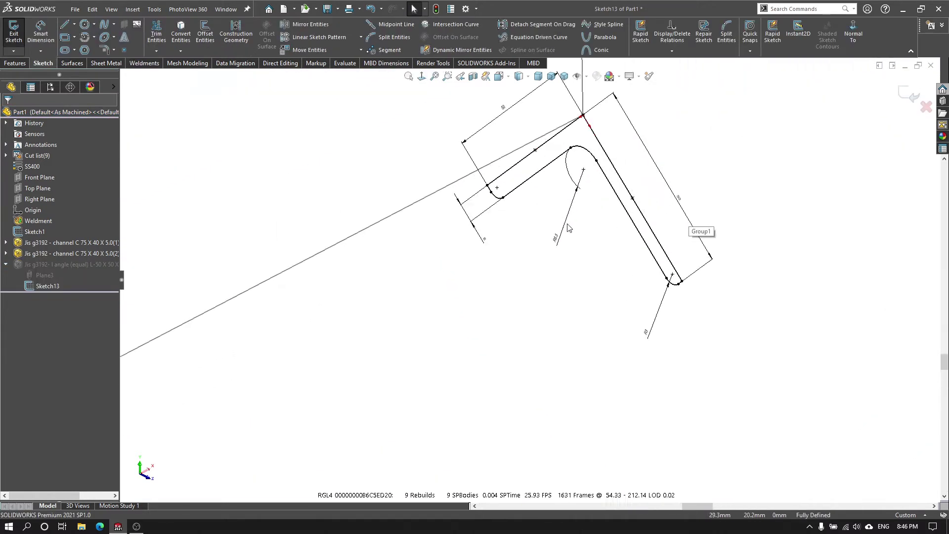
pyautogui.press('l')
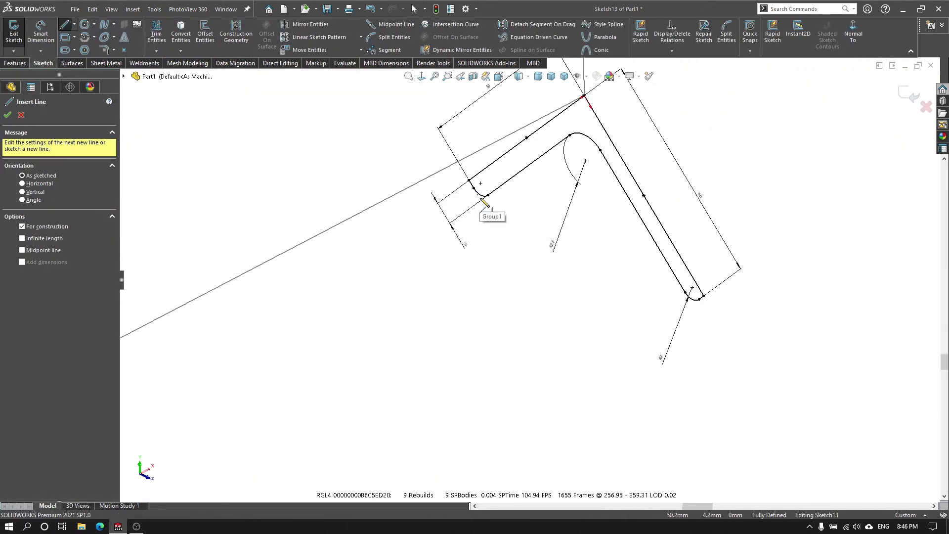
pyautogui.hotkey('ctrl', '8')
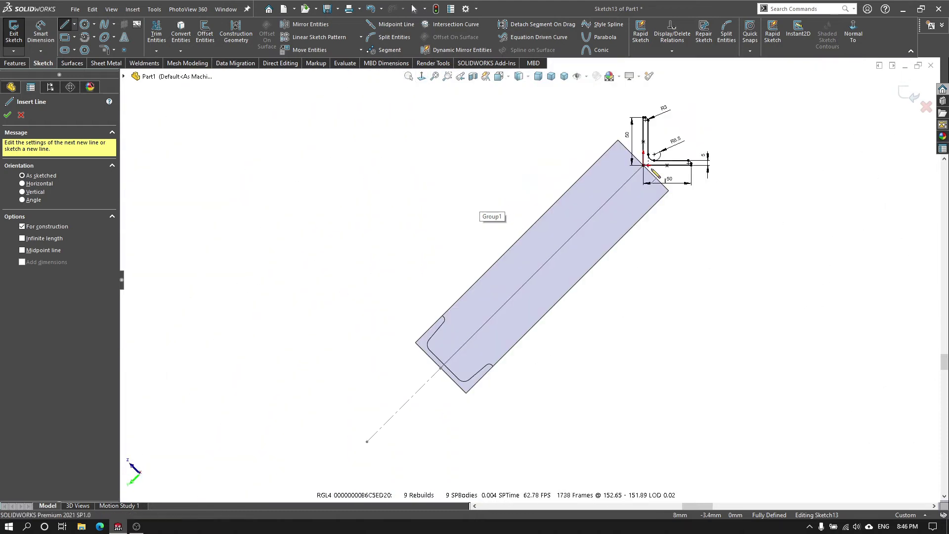
pyautogui.scroll(-2, 614, 141)
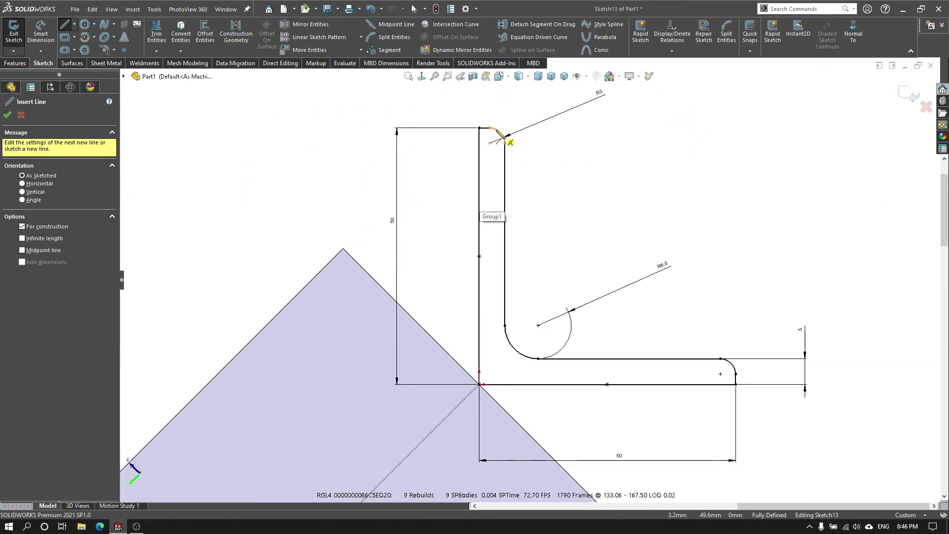
# Step: Draw a diagonal construction line between the fillet arcs and a line from its midpoint to the corner
pyautogui.click(509, 140)
pyautogui.scroll(-2, 700, 341)
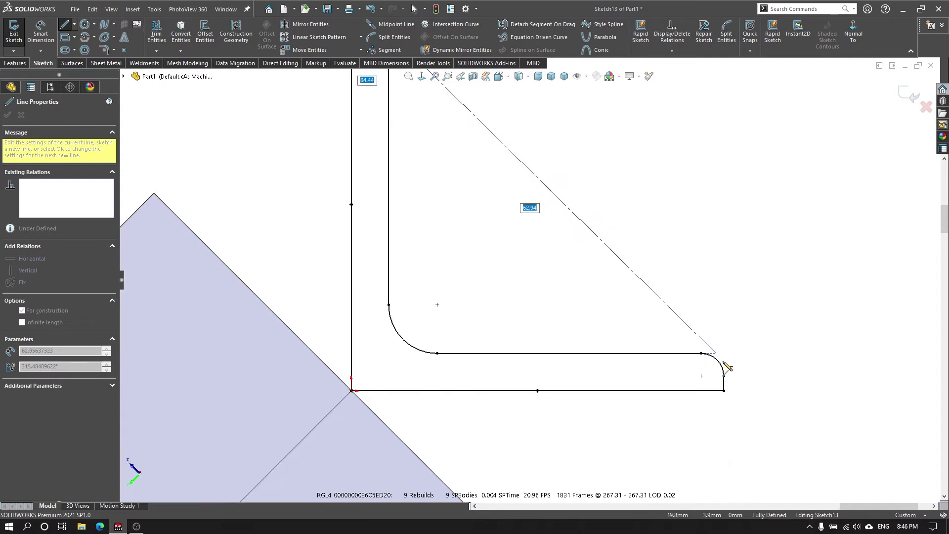
pyautogui.scroll(-1, 725, 364)
pyautogui.click(716, 367)
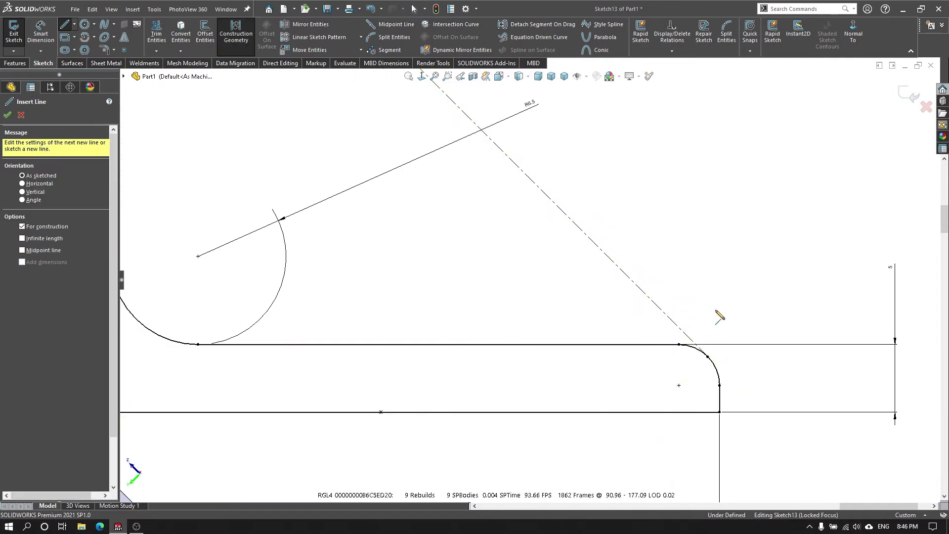
pyautogui.scroll(4, 530, 280)
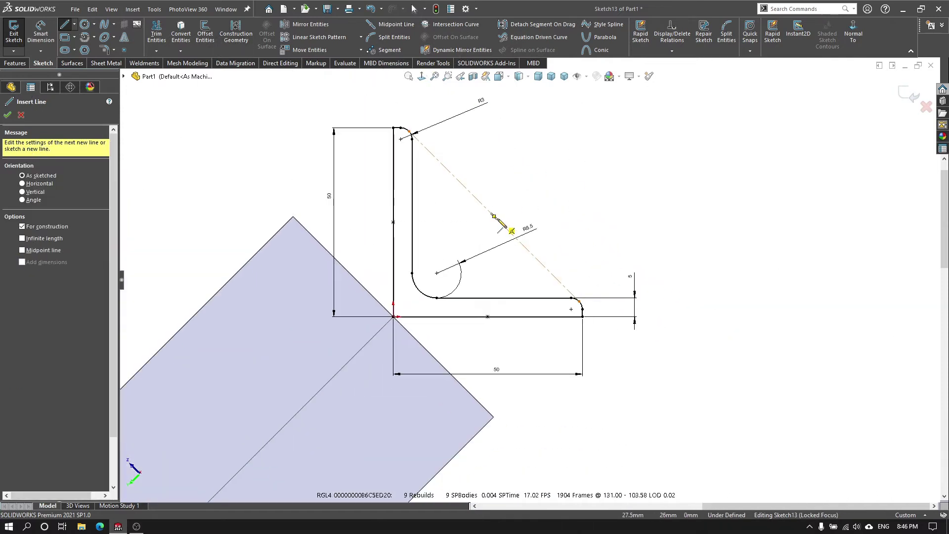
pyautogui.click(494, 216)
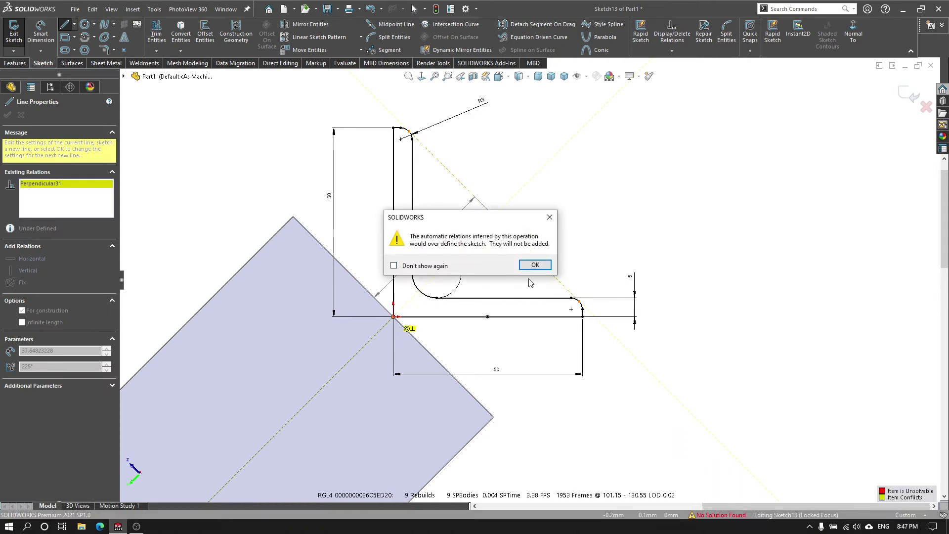
pyautogui.click(535, 264)
# Step: Stop drawing lines and exit the sketch so the angle member rebuilds
pyautogui.rightClick(554, 177)
pyautogui.click(555, 178)
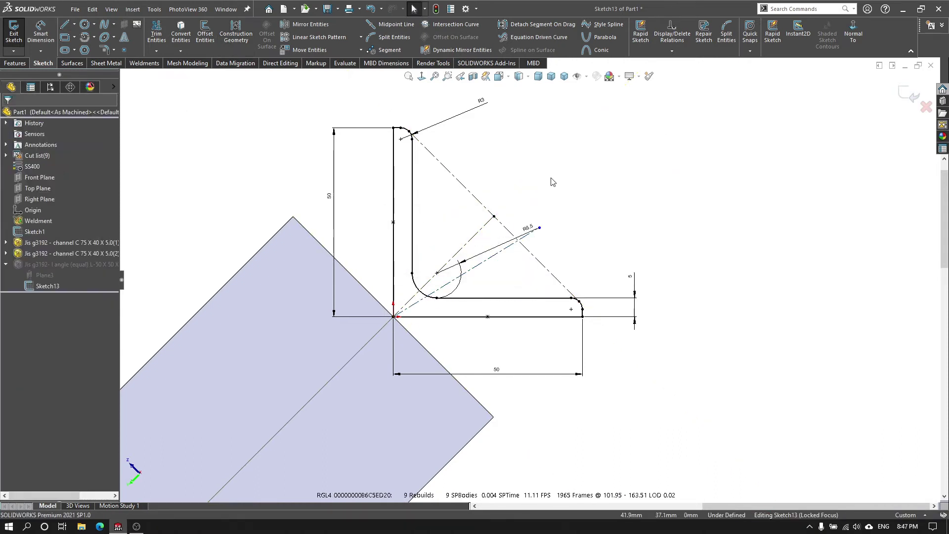
pyautogui.click(489, 263)
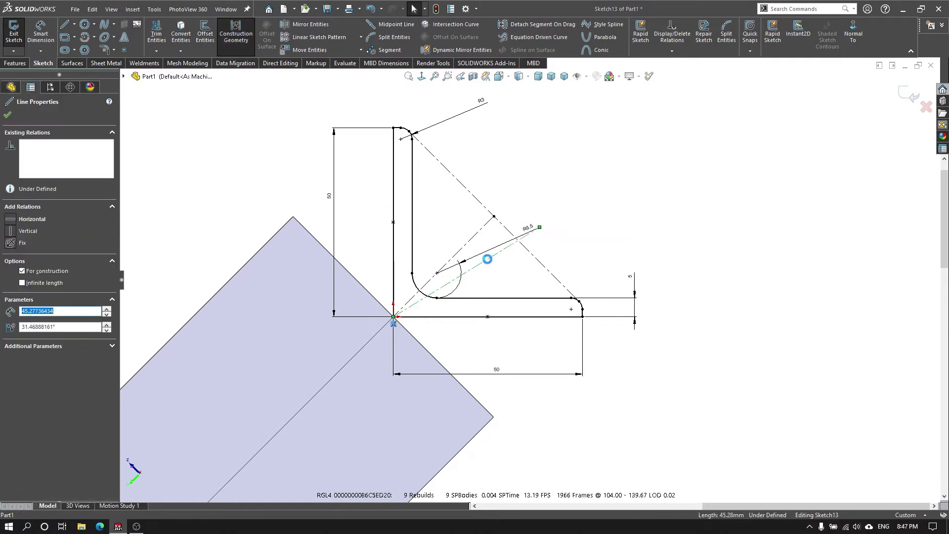
pyautogui.click(667, 205)
pyautogui.scroll(-4, 483, 227)
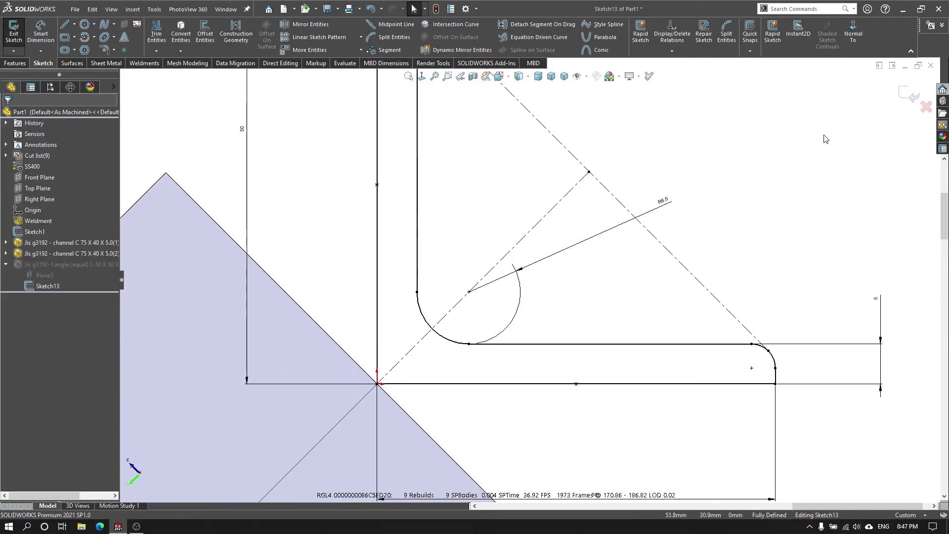
pyautogui.click(910, 94)
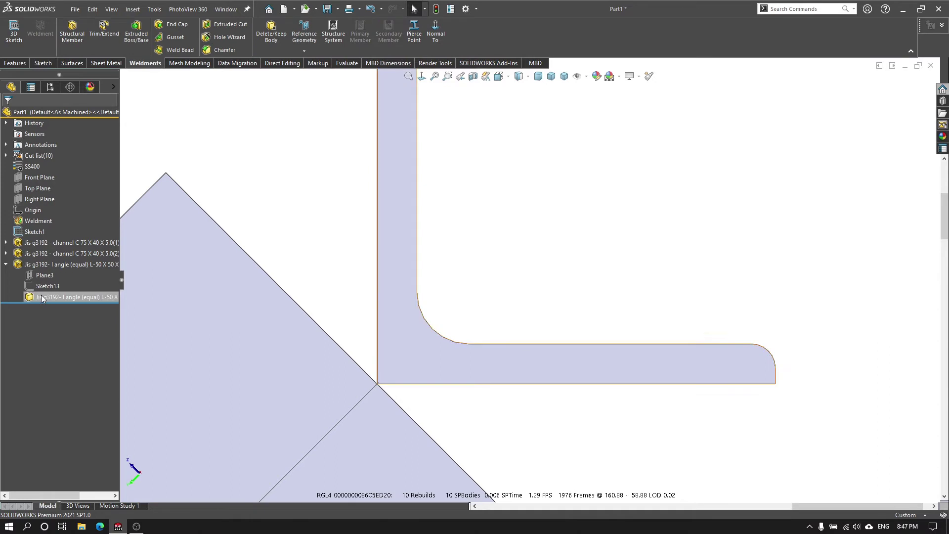
# Step: Relocate the angle member's profile to the point on its path and confirm the edit
pyautogui.click(40, 266)
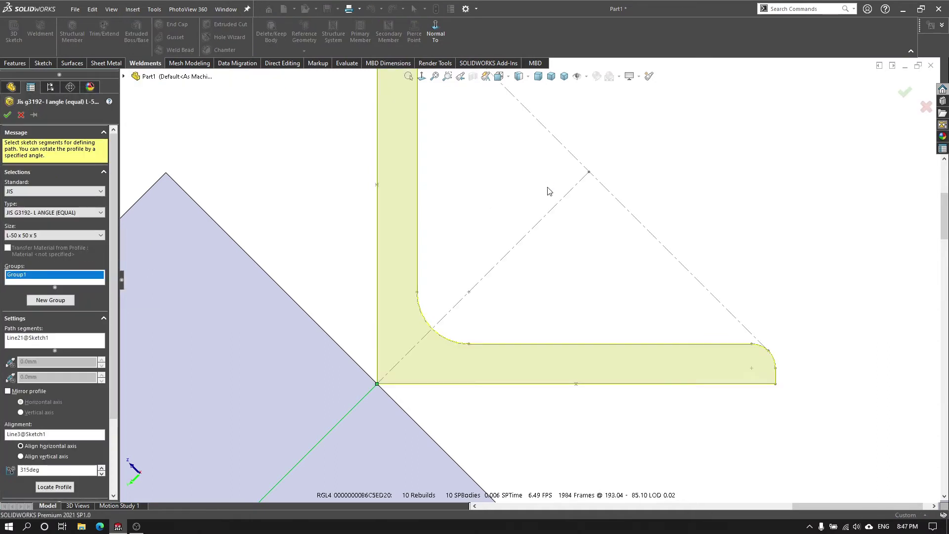
pyautogui.click(64, 487)
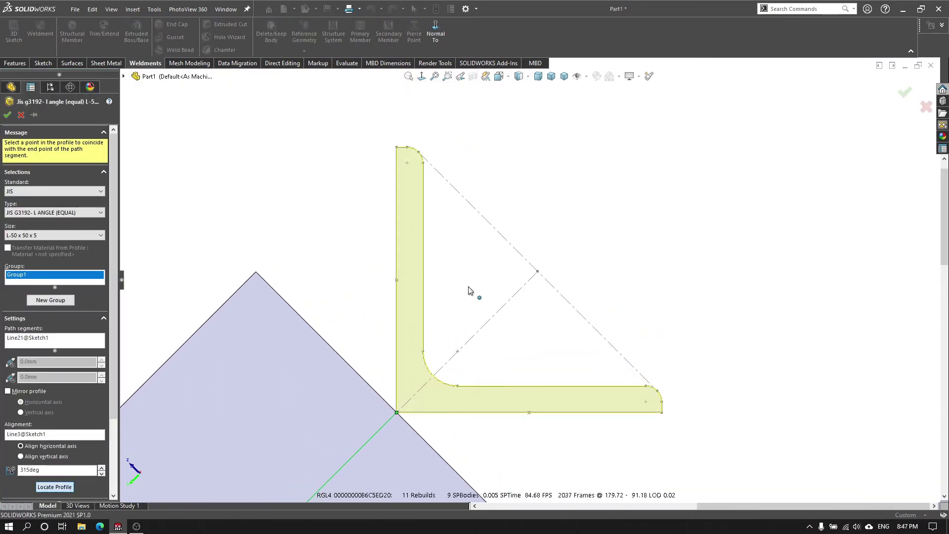
pyautogui.click(541, 276)
pyautogui.scroll(2, 541, 276)
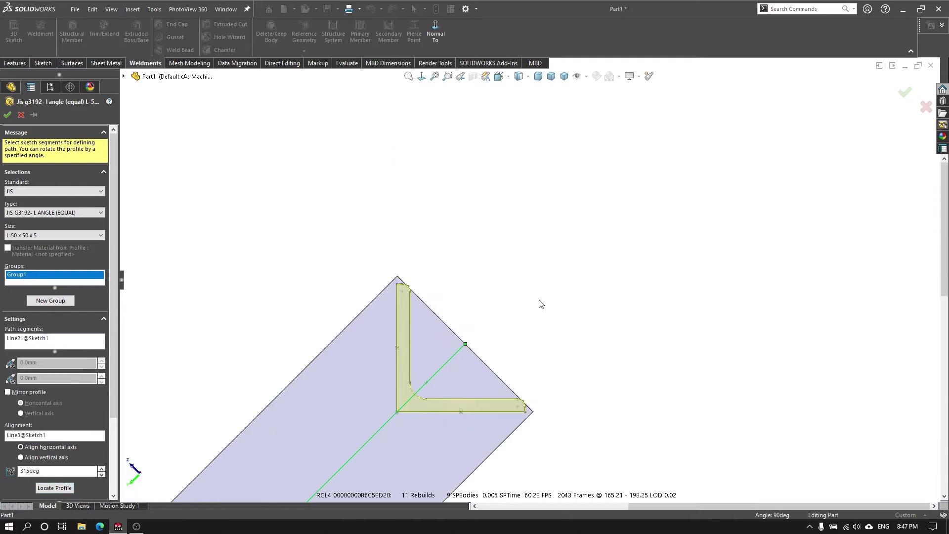
pyautogui.scroll(1, 541, 282)
pyautogui.scroll(-2, 521, 316)
pyautogui.scroll(-1, 554, 326)
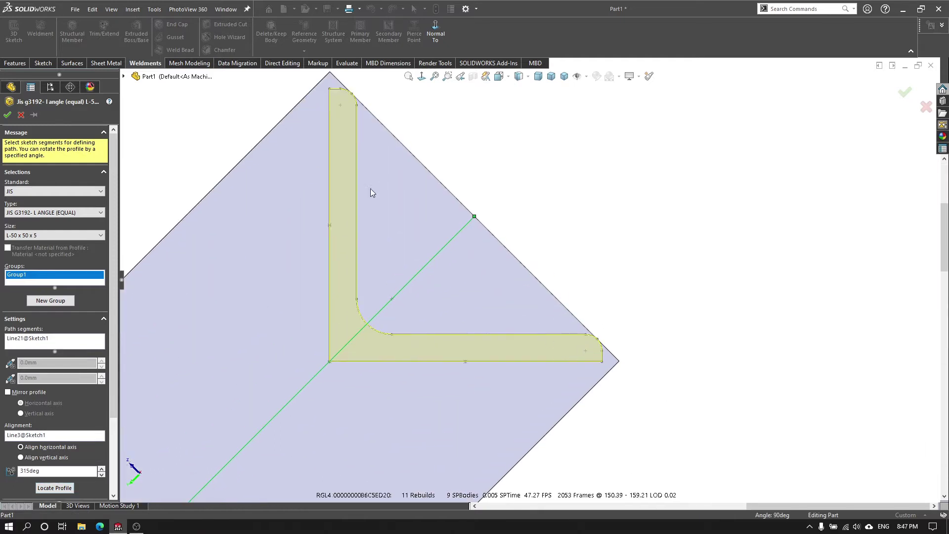
pyautogui.scroll(2, 520, 272)
pyautogui.click(6, 115)
# Step: Orbit to an isometric view and start another L 50×50×5 angle structural member
pyautogui.scroll(2, 513, 269)
pyautogui.moveTo(513, 268)
pyautogui.mouseDown(button='middle')
pyautogui.moveTo(604, 339)
pyautogui.moveTo(555, 333)
pyautogui.mouseUp(button='middle')
pyautogui.scroll(2, 555, 333)
pyautogui.scroll(-1, 555, 333)
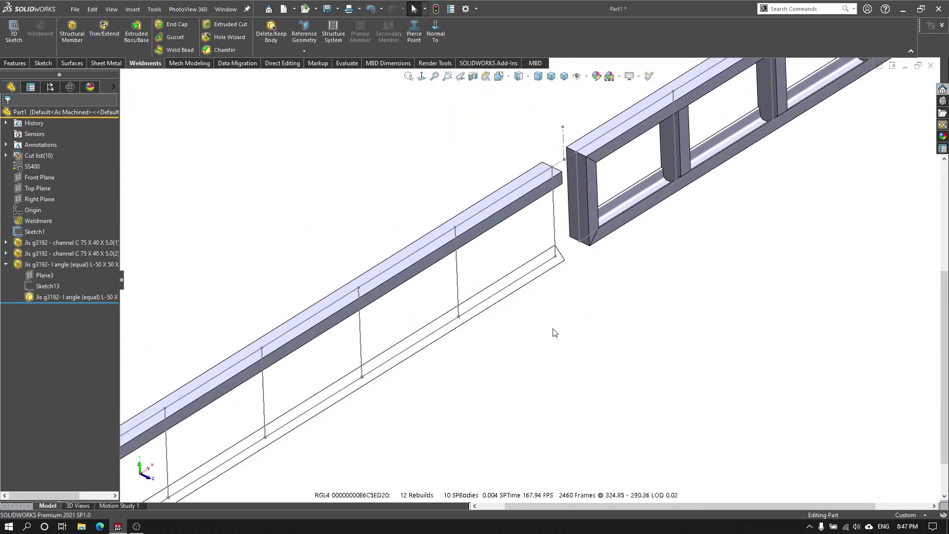
pyautogui.scroll(-1, 485, 276)
pyautogui.click(72, 30)
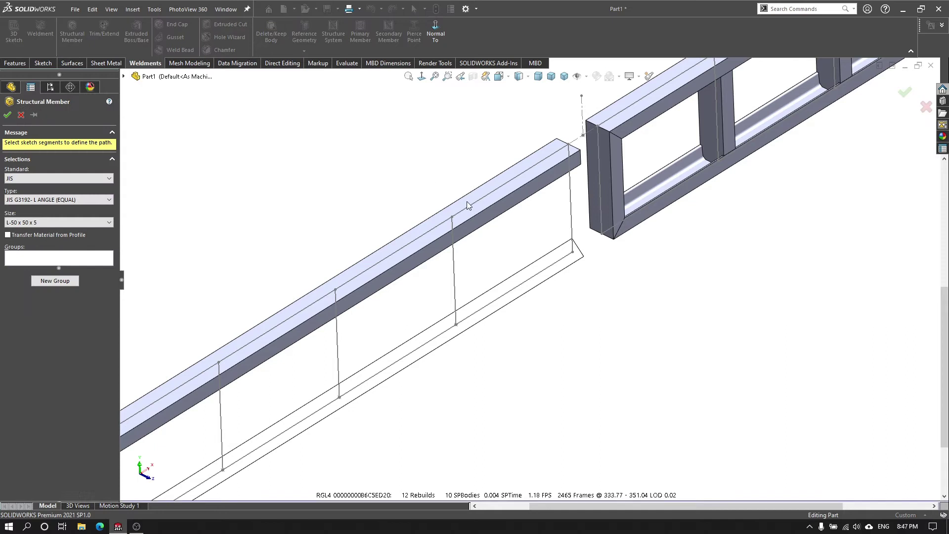
# Step: Use the vertical end line as the post's path, aligned to the bottom sketch line
pyautogui.scroll(-2, 567, 241)
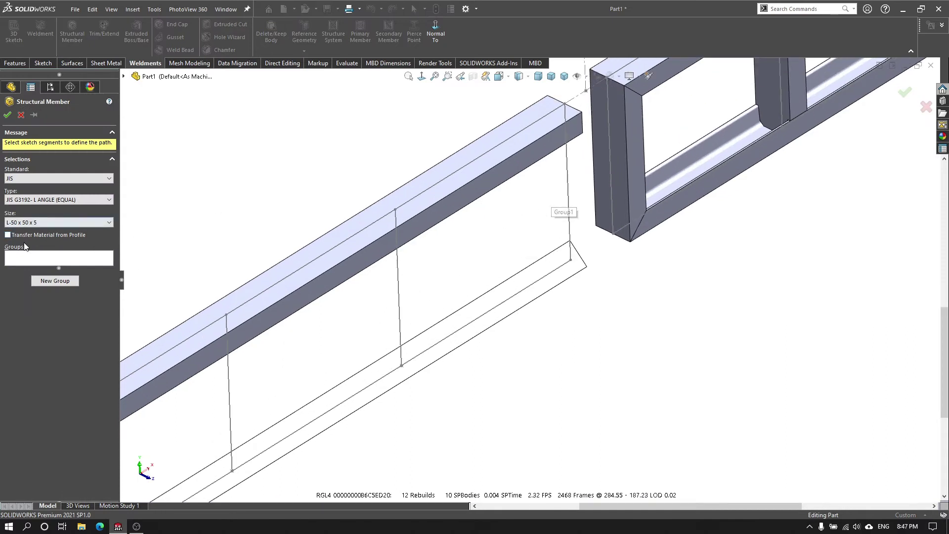
pyautogui.click(567, 192)
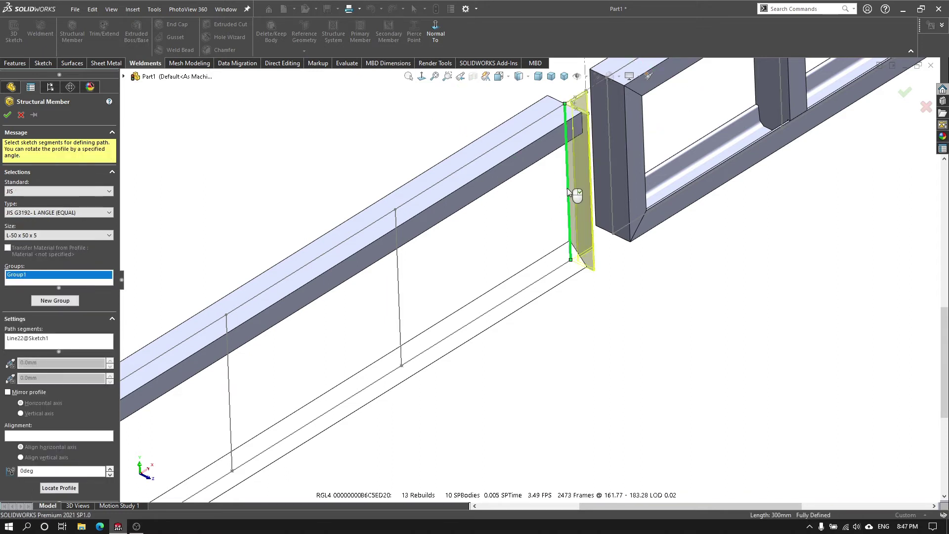
pyautogui.click(63, 436)
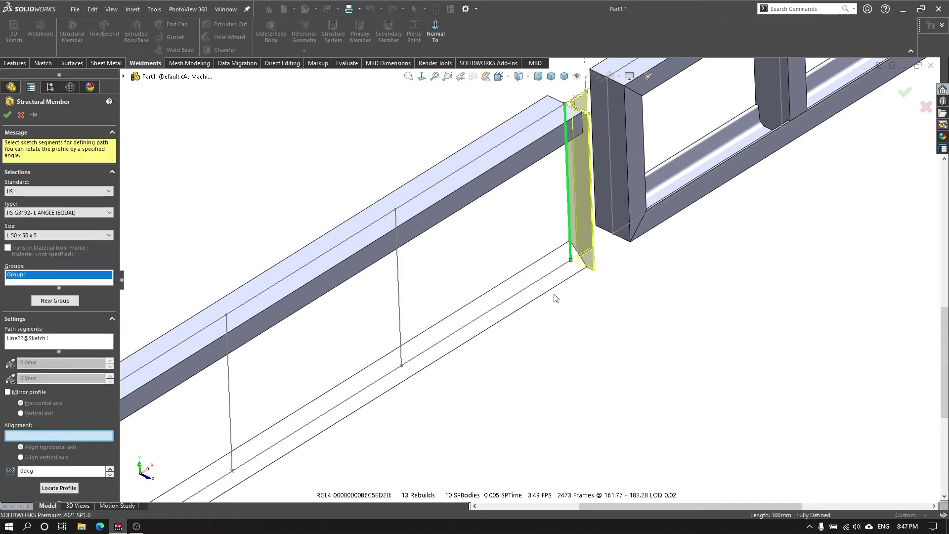
pyautogui.click(555, 271)
pyautogui.moveTo(561, 255); pyautogui.dragTo(568, 254, button='middle')
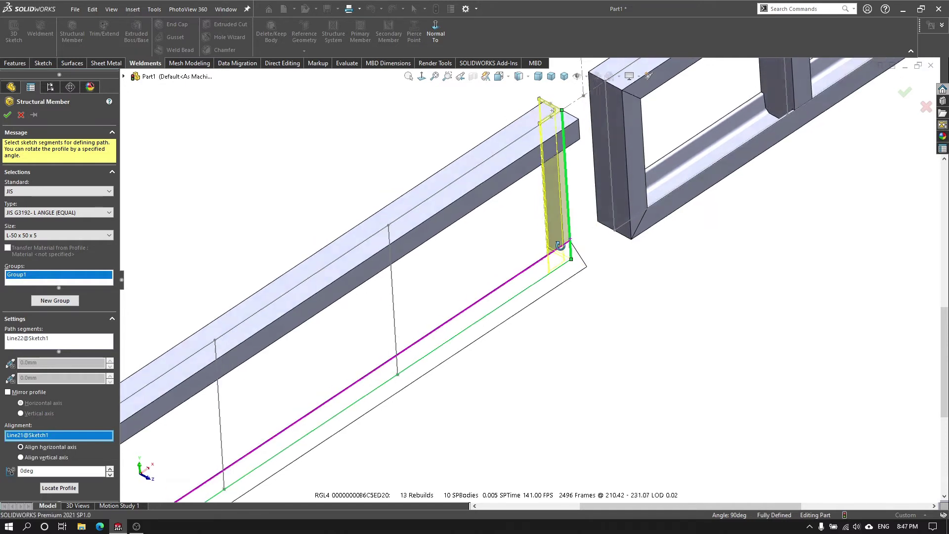
pyautogui.moveTo(567, 253)
pyautogui.mouseDown(button='middle')
pyautogui.moveTo(530, 271)
pyautogui.moveTo(496, 343)
pyautogui.moveTo(506, 356)
pyautogui.moveTo(517, 295)
pyautogui.moveTo(481, 310)
pyautogui.moveTo(532, 315)
pyautogui.mouseUp(button='middle')
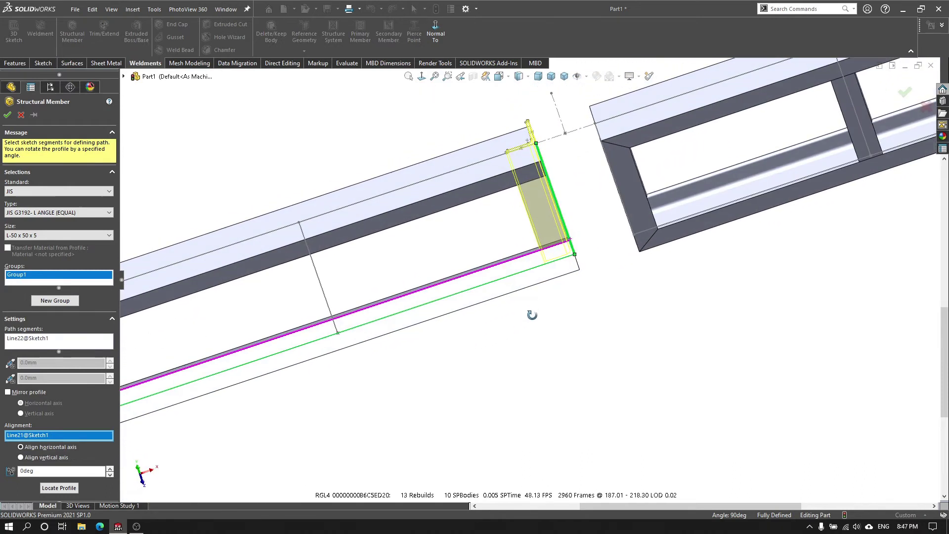
# Step: Adjust the profile rotation through 45°, 225°, 180°, 135° and 270° to 315°
pyautogui.doubleClick(42, 471)
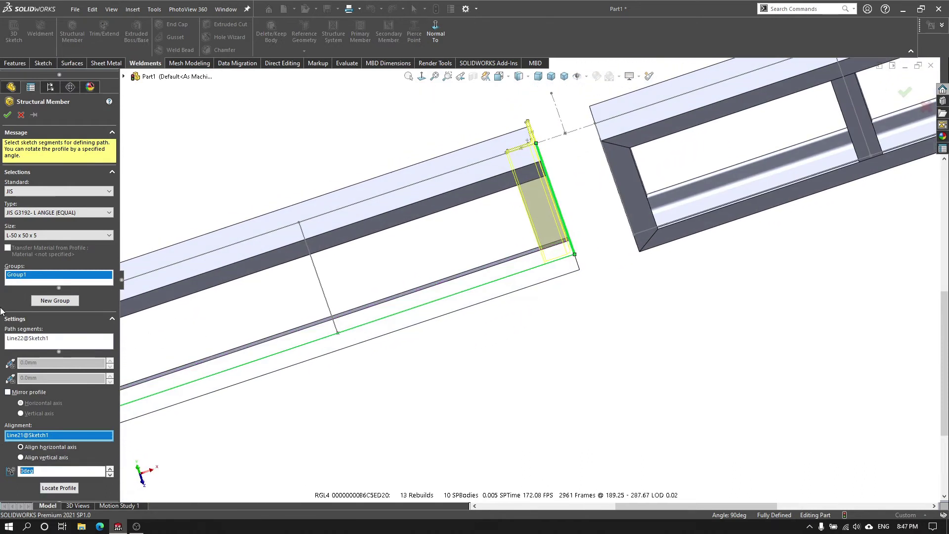
pyautogui.write('45')
pyautogui.press('Return')
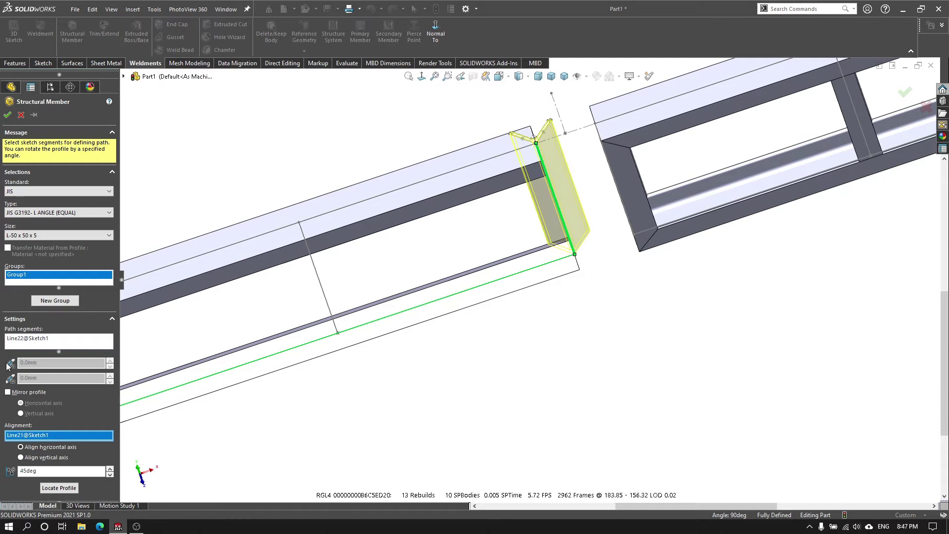
pyautogui.write('225')
pyautogui.press('Return')
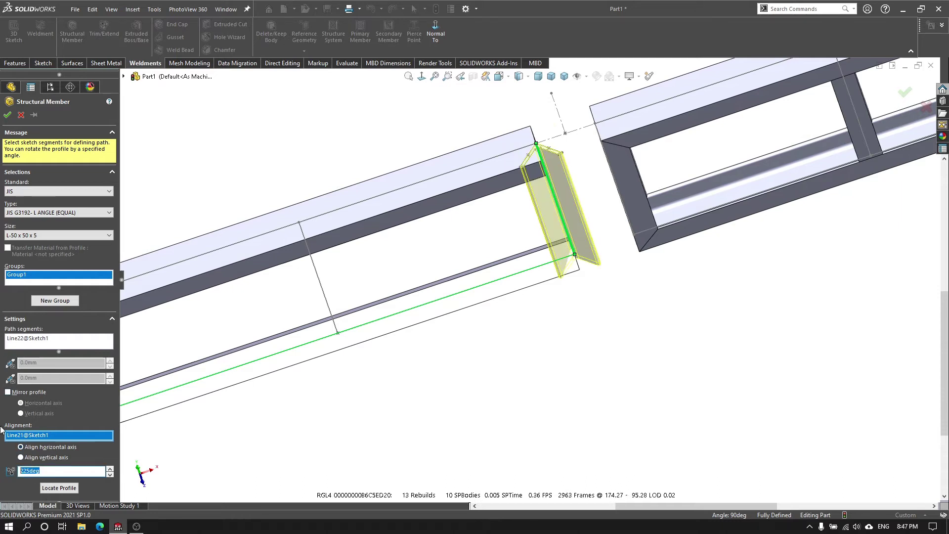
pyautogui.click(60, 475)
pyautogui.write('180')
pyautogui.press('Return')
pyautogui.click(41, 471)
pyautogui.press('Return')
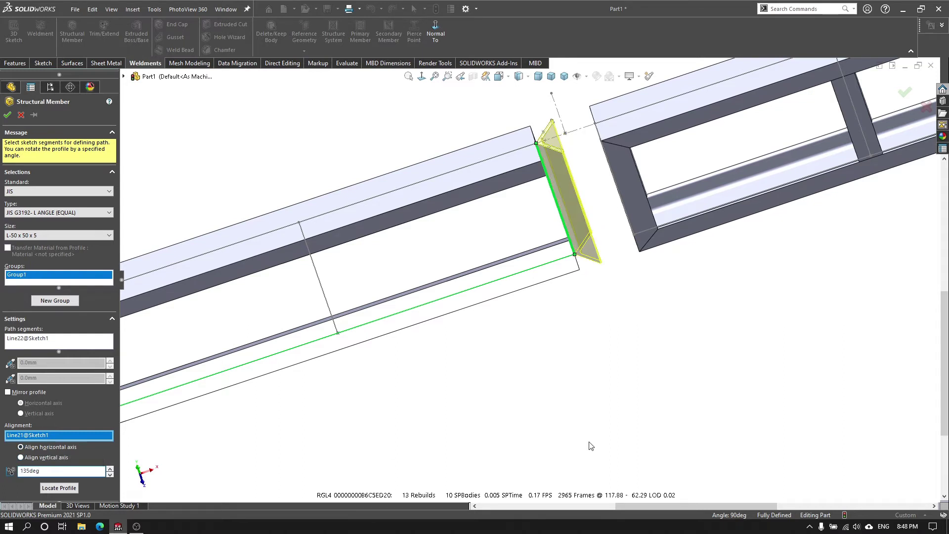
pyautogui.scroll(-1, 576, 197)
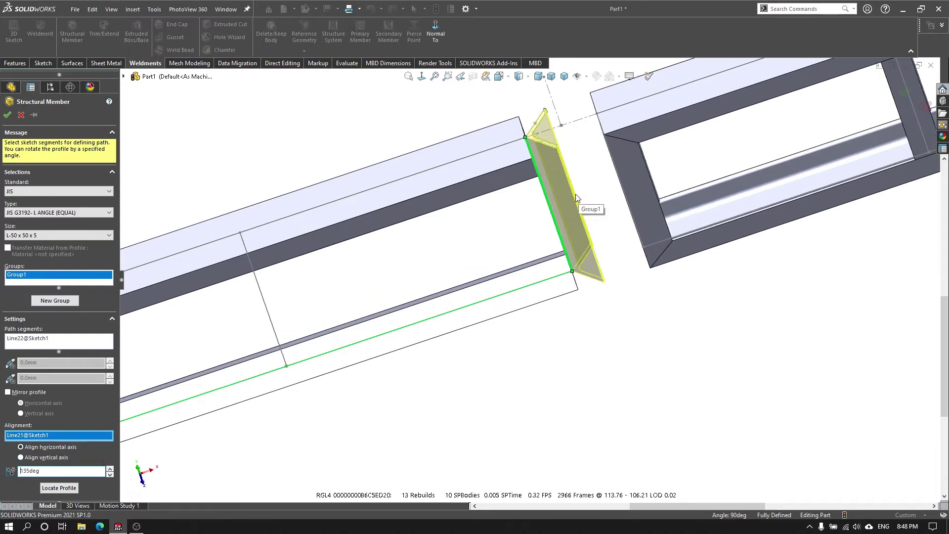
pyautogui.click(60, 468)
pyautogui.write('+135')
pyautogui.press('Return')
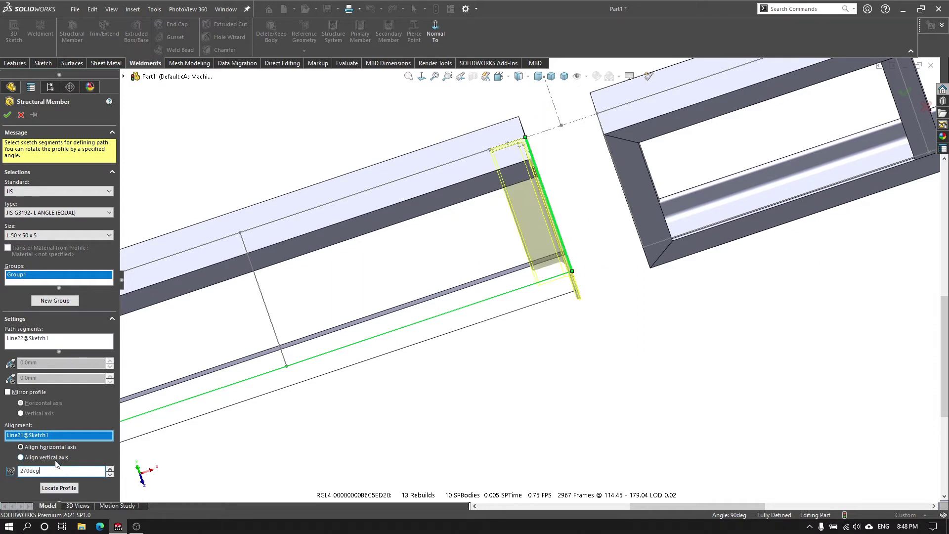
pyautogui.write('45')
pyautogui.press('Return')
# Step: Orbit to view the whole beam and post, then return to picking path lines
pyautogui.moveTo(525, 173)
pyautogui.mouseDown(button='middle')
pyautogui.moveTo(573, 111)
pyautogui.moveTo(434, 304)
pyautogui.moveTo(325, 318)
pyautogui.mouseUp(button='middle')
pyautogui.scroll(3, 434, 304)
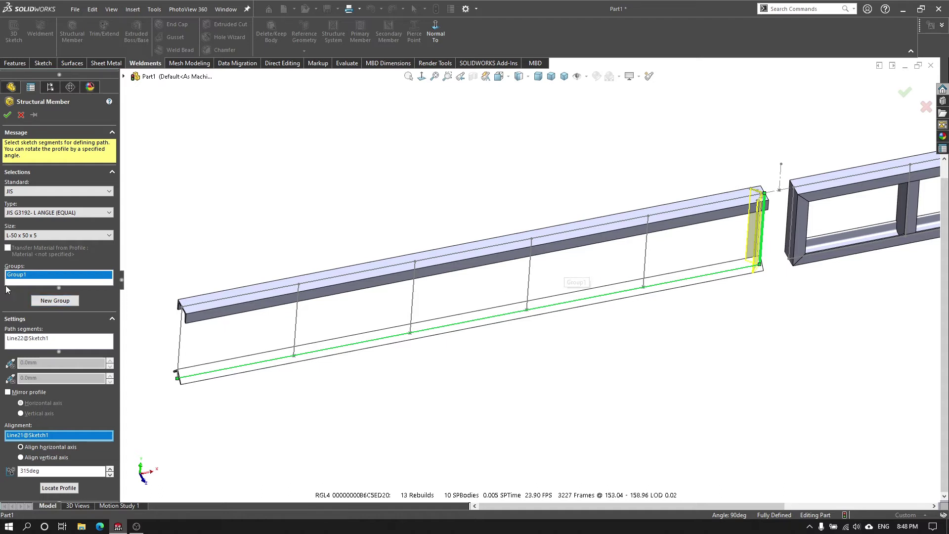
pyautogui.click(79, 343)
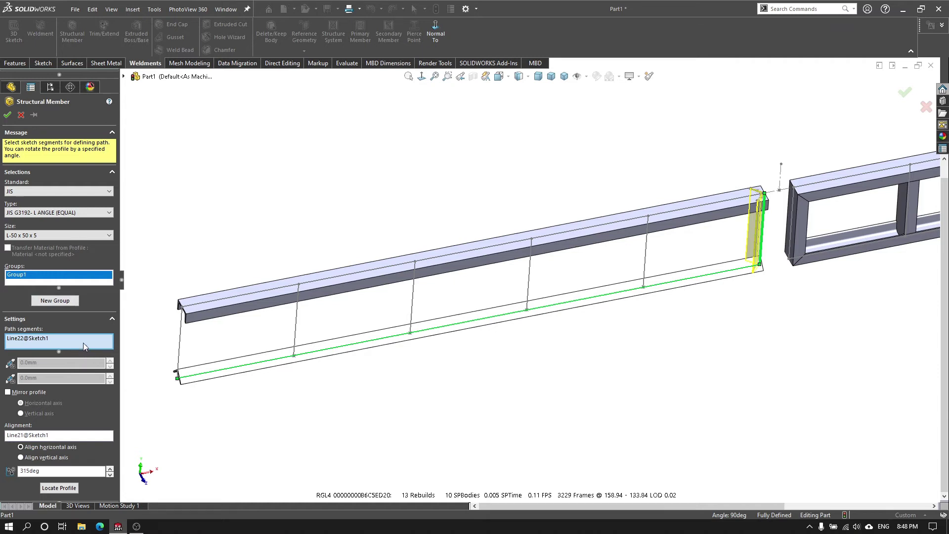
# Step: Add angle posts on three more vertical sketch lines
pyautogui.click(646, 249)
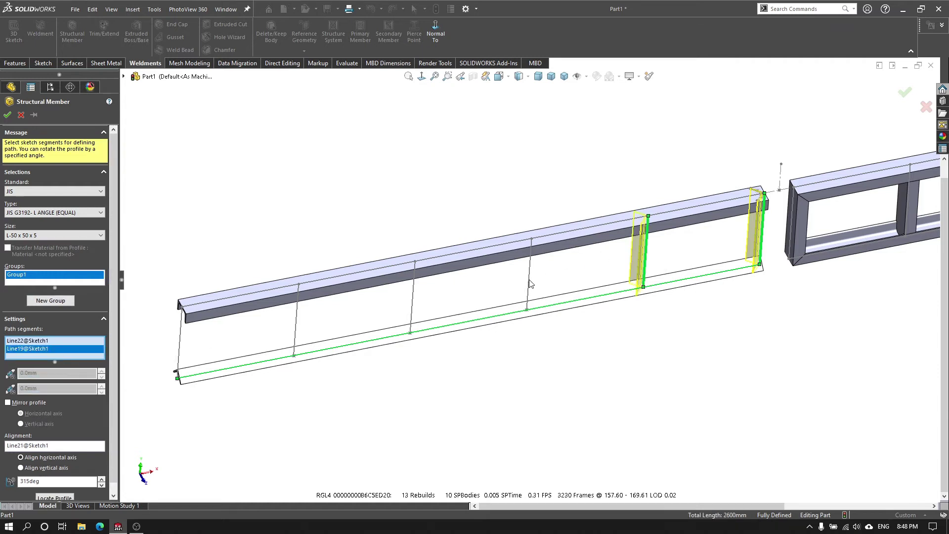
pyautogui.click(529, 280)
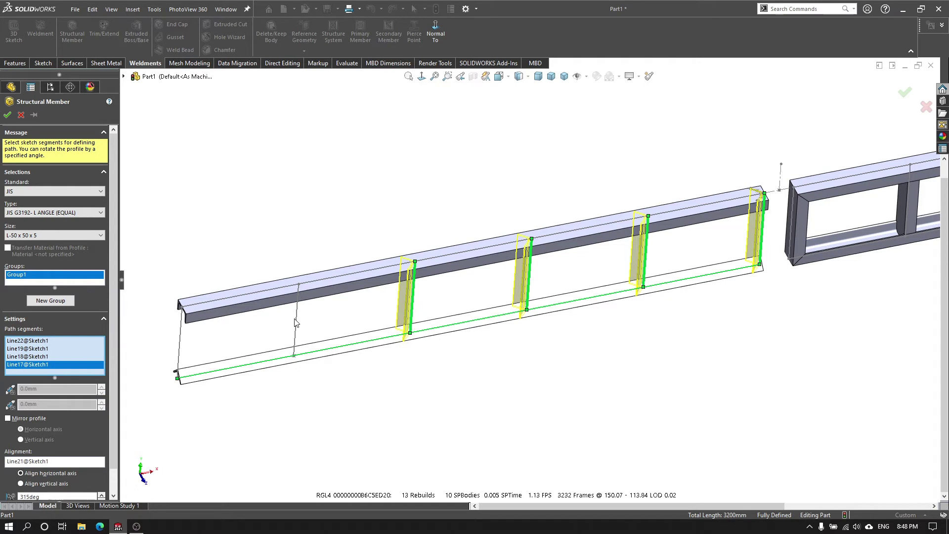
pyautogui.click(295, 327)
pyautogui.scroll(-1, 183, 337)
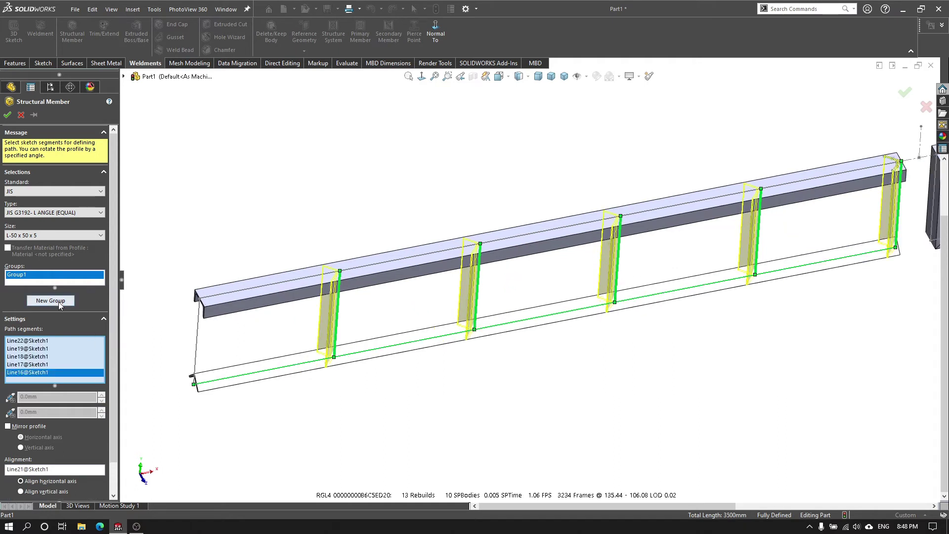
# Step: Create a second group on the left end line, aligned to the bottom line, rotated 45°
pyautogui.click(50, 301)
pyautogui.click(200, 346)
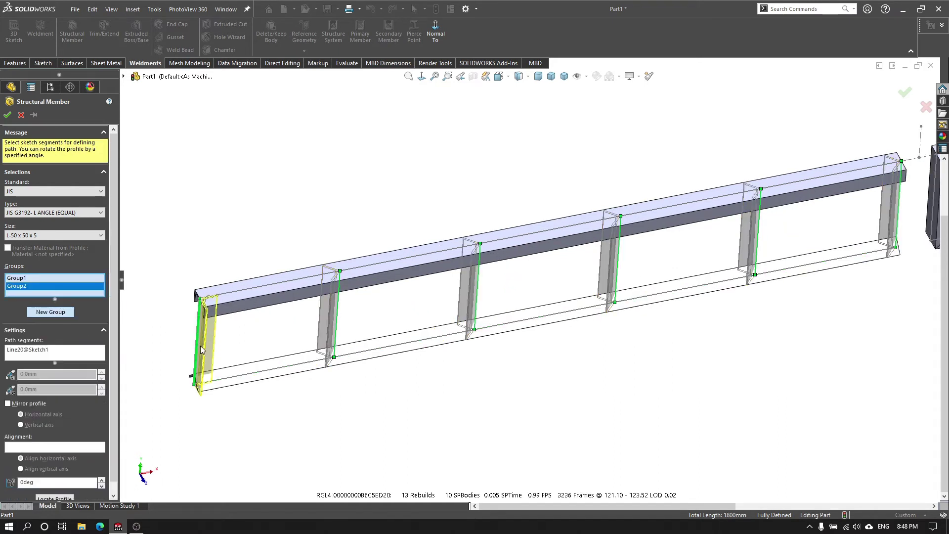
pyautogui.scroll(-2, 128, 366)
pyautogui.click(41, 447)
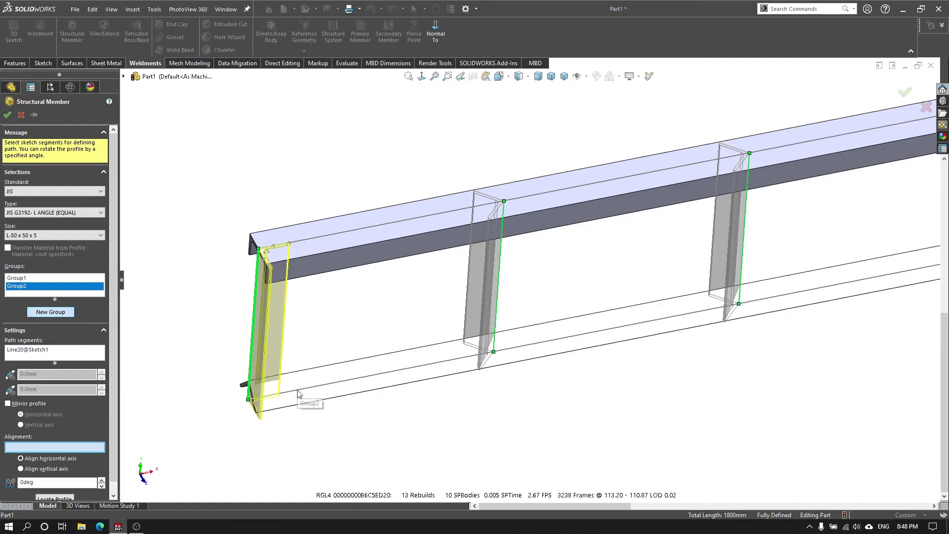
pyautogui.click(291, 395)
pyautogui.doubleClick(42, 481)
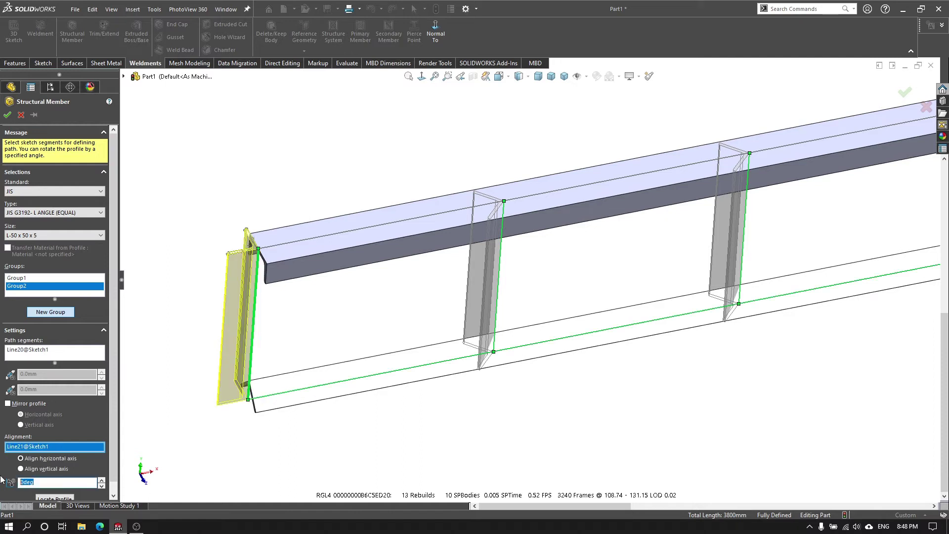
pyautogui.write('45')
pyautogui.press('Return')
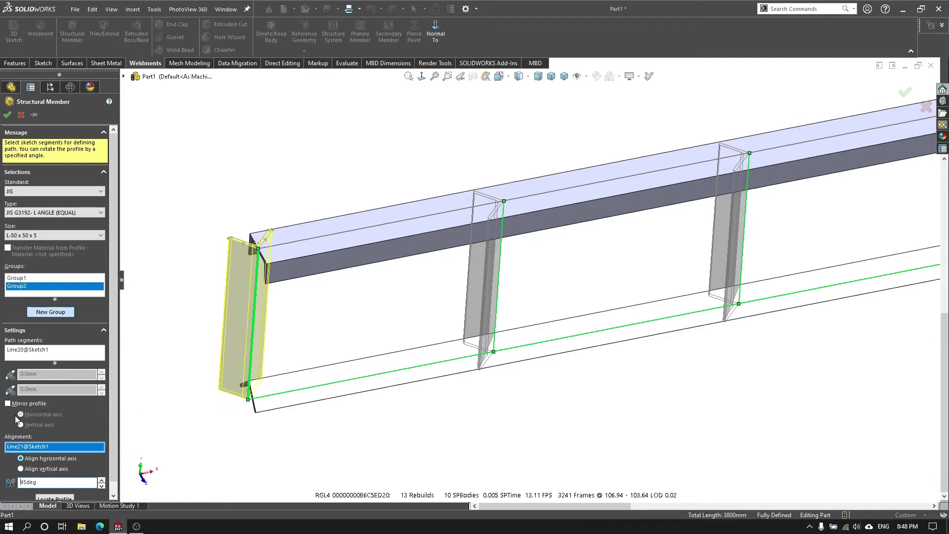
# Step: Mirror the group's profile about its vertical axis and build the angle uprights
pyautogui.click(20, 469)
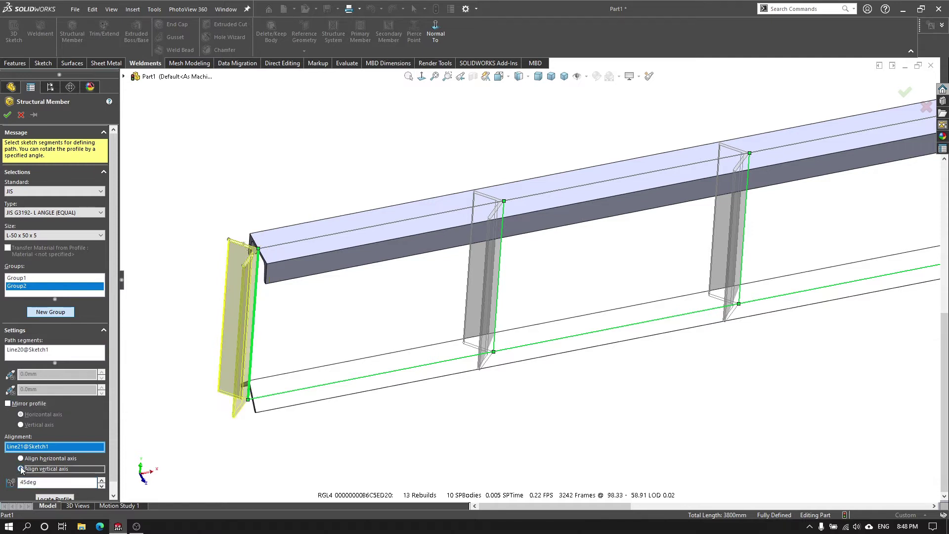
pyautogui.click(7, 403)
pyautogui.click(20, 425)
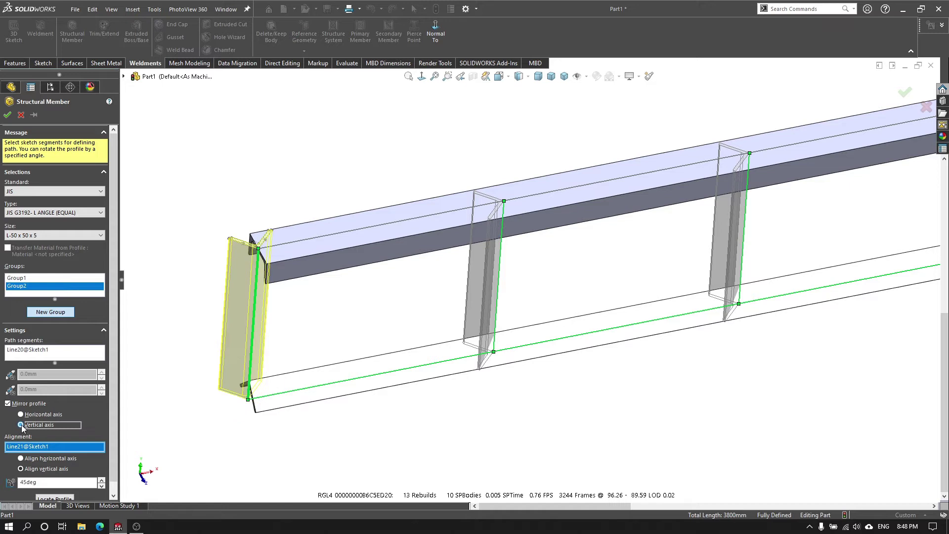
pyautogui.click(21, 458)
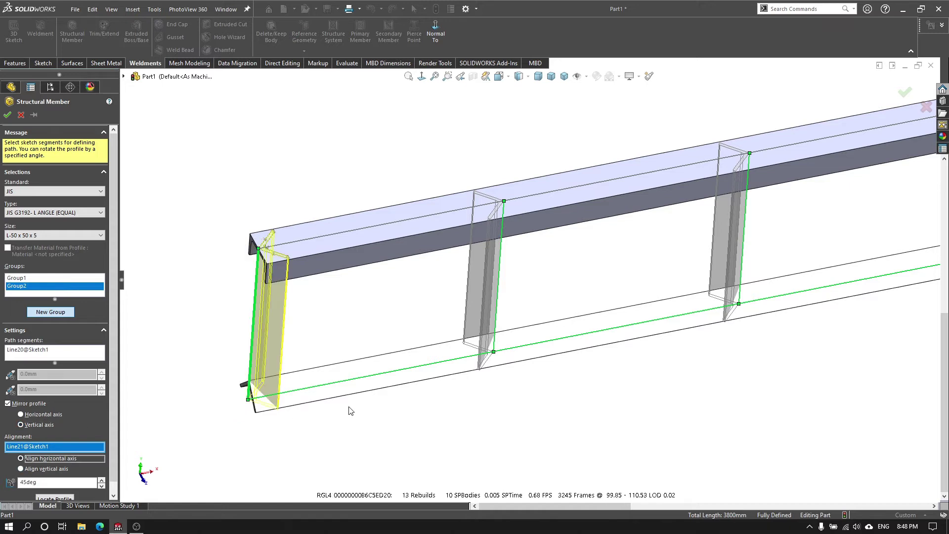
pyautogui.moveTo(293, 423); pyautogui.dragTo(260, 326, button='middle')
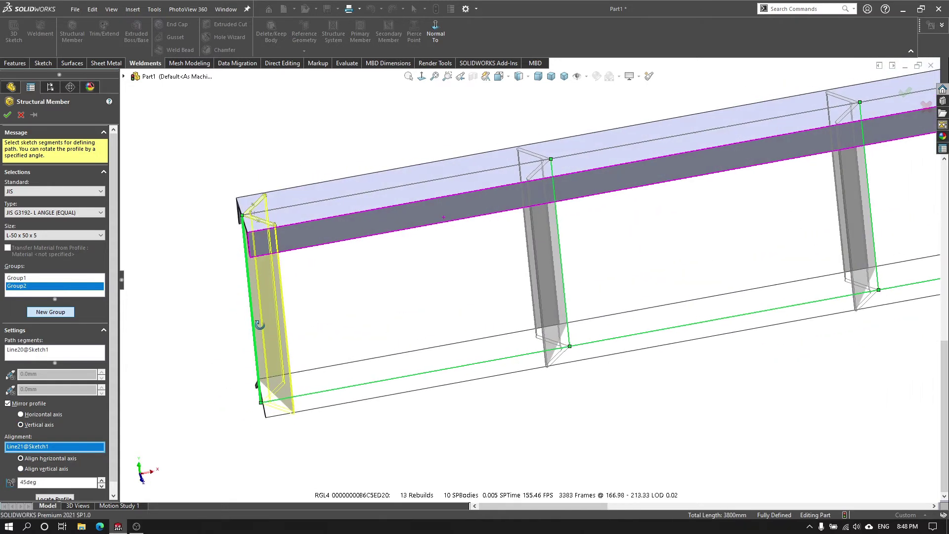
pyautogui.press('Return')
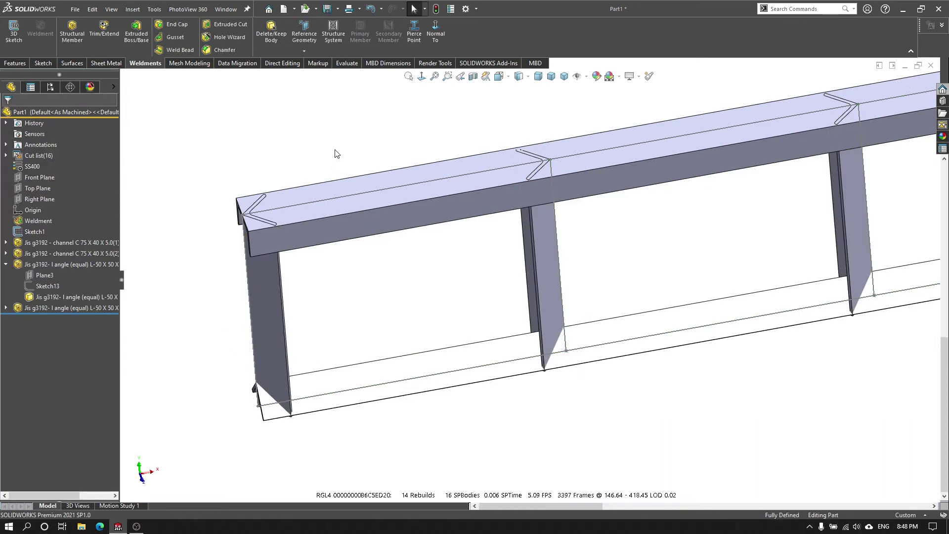
# Step: In Trim/Extend, select the six vertical uprights as bodies to be trimmed
pyautogui.click(105, 31)
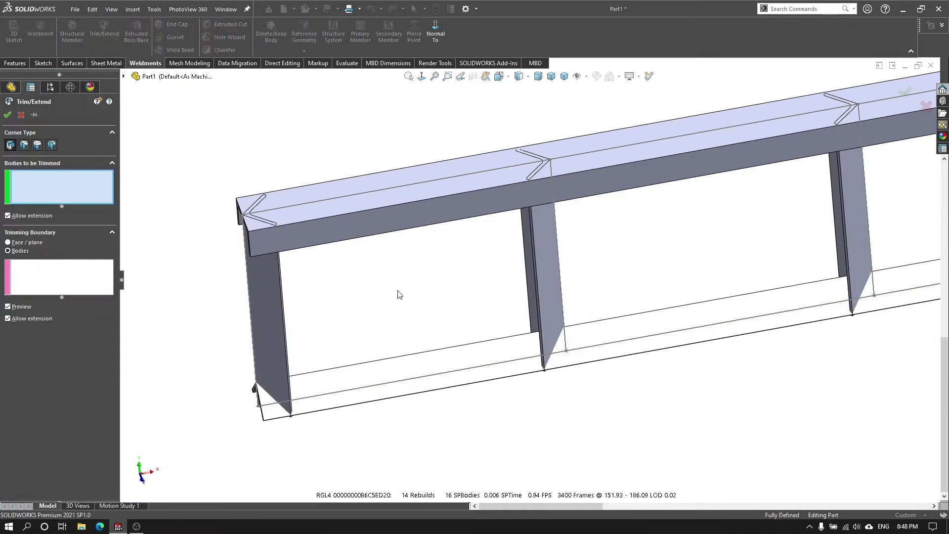
pyautogui.scroll(3, 763, 304)
pyautogui.scroll(3, 763, 304)
pyautogui.scroll(-2, 846, 208)
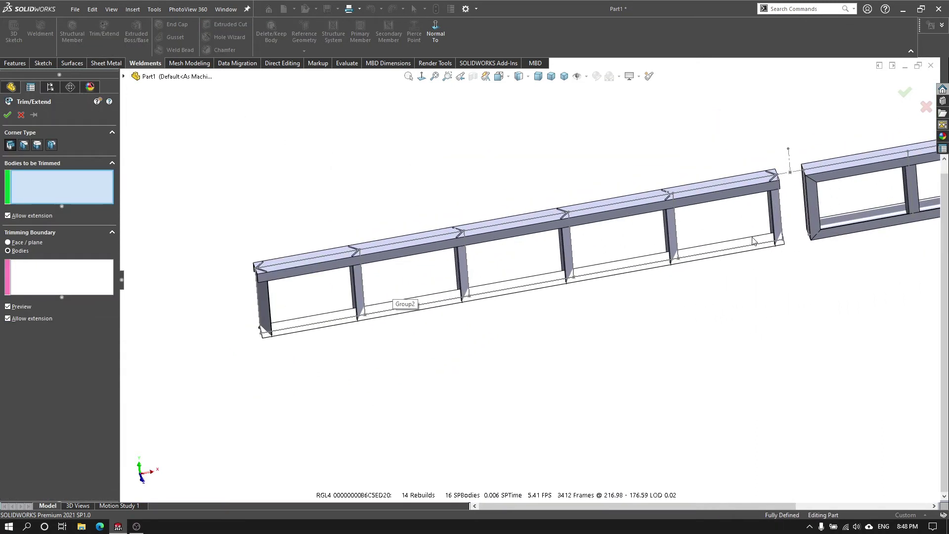
pyautogui.click(777, 216)
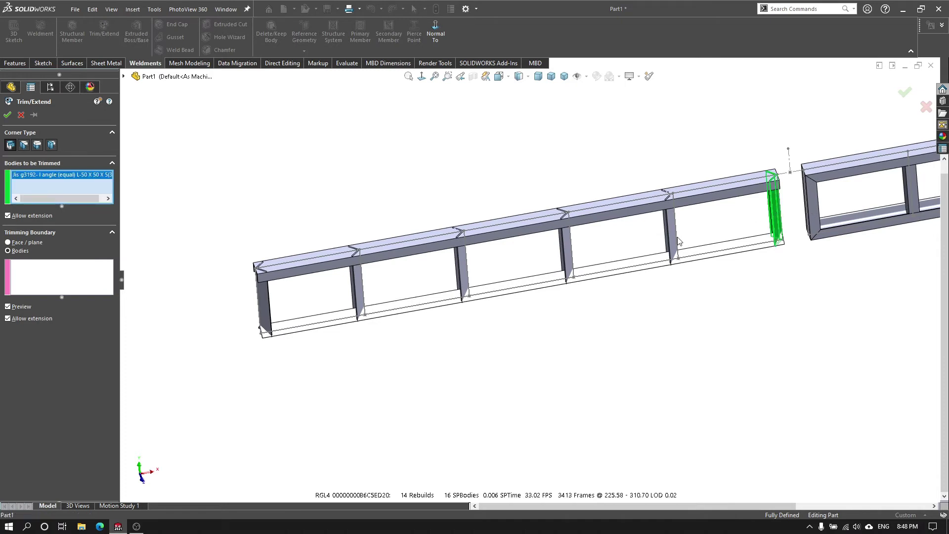
pyautogui.click(673, 234)
pyautogui.click(567, 253)
pyautogui.click(465, 275)
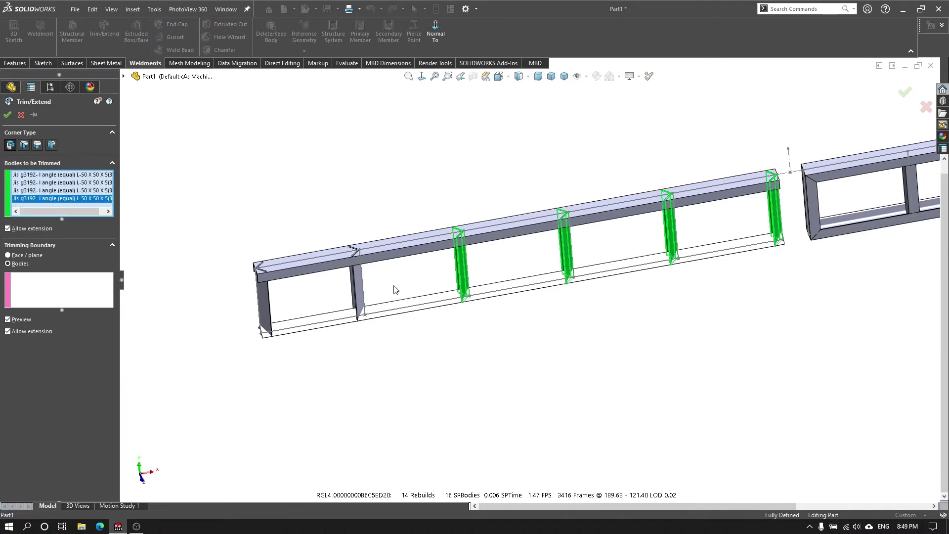
pyautogui.click(361, 286)
pyautogui.click(267, 307)
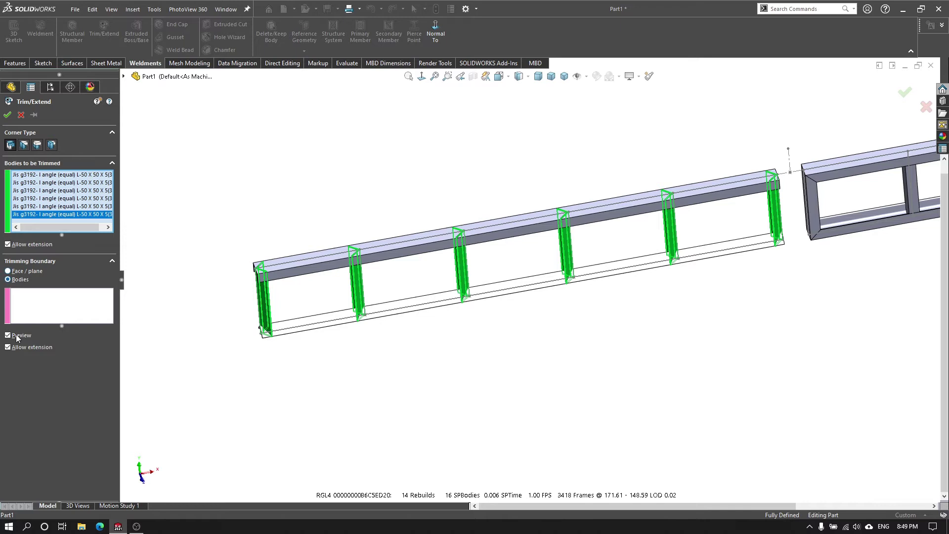
# Step: Disable extension, use the top channel and bottom angle as boundaries, and apply the trim
pyautogui.click(23, 309)
pyautogui.click(15, 245)
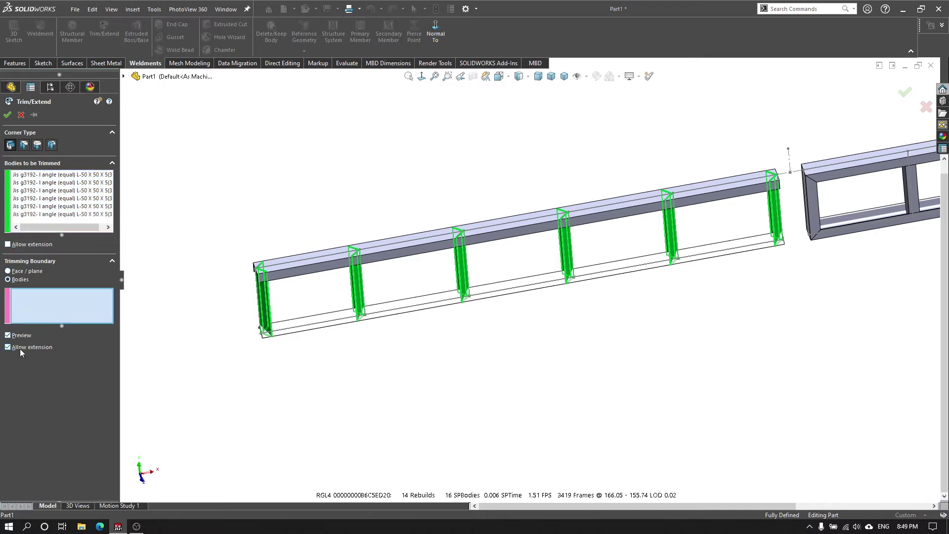
pyautogui.click(332, 269)
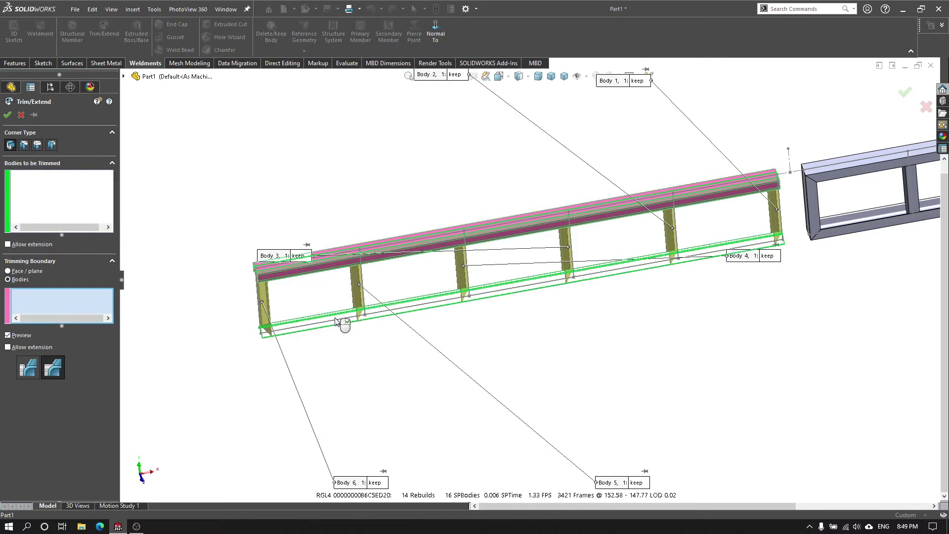
pyautogui.click(337, 318)
pyautogui.scroll(-4, 425, 319)
pyautogui.scroll(-2, 426, 319)
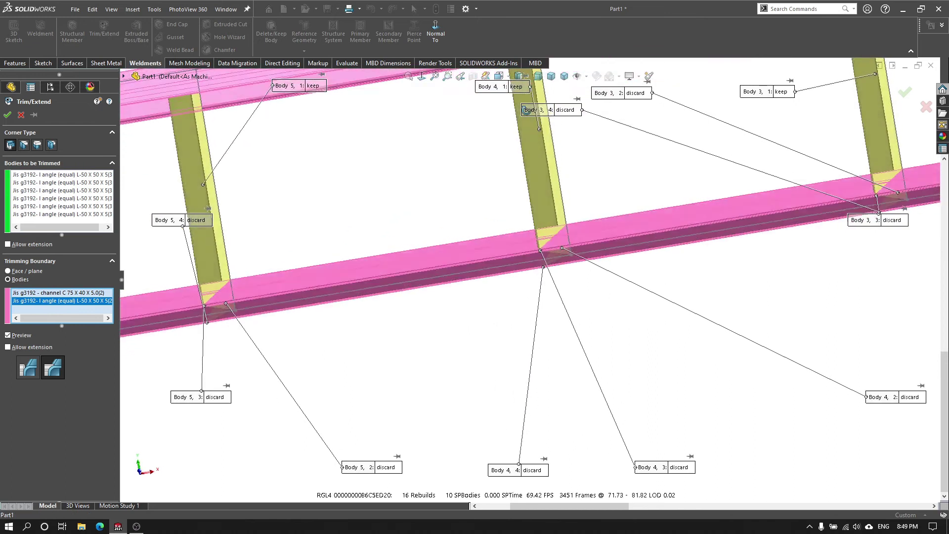
pyautogui.moveTo(519, 86); pyautogui.dragTo(557, 149, button='middle')
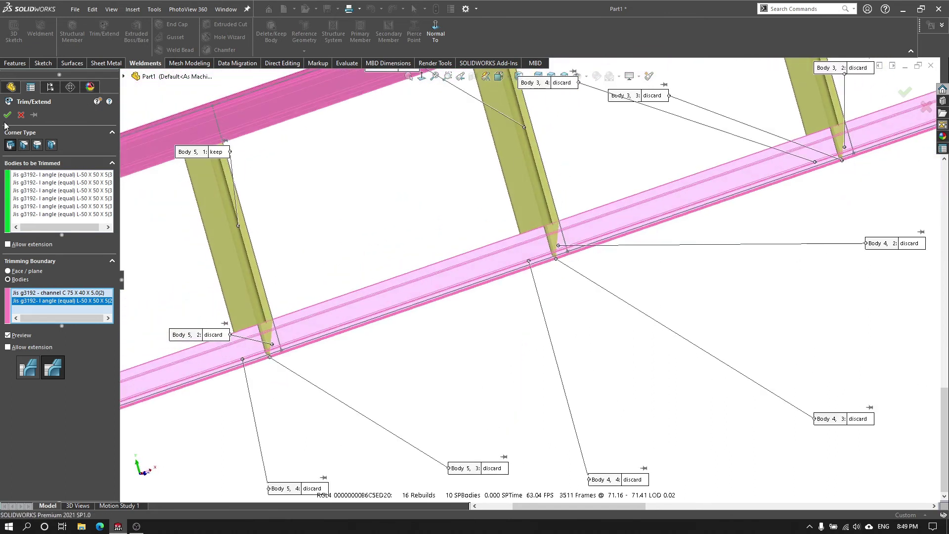
pyautogui.click(7, 119)
# Step: Orbit the trimmed frame through side and oblique views to inspect the joints
pyautogui.scroll(3, 296, 202)
pyautogui.moveTo(354, 206)
pyautogui.mouseDown(button='middle')
pyautogui.moveTo(509, 184)
pyautogui.moveTo(474, 60)
pyautogui.moveTo(522, 124)
pyautogui.moveTo(512, 153)
pyautogui.mouseUp(button='middle')
pyautogui.scroll(-3, 509, 161)
pyautogui.scroll(-3, 489, 212)
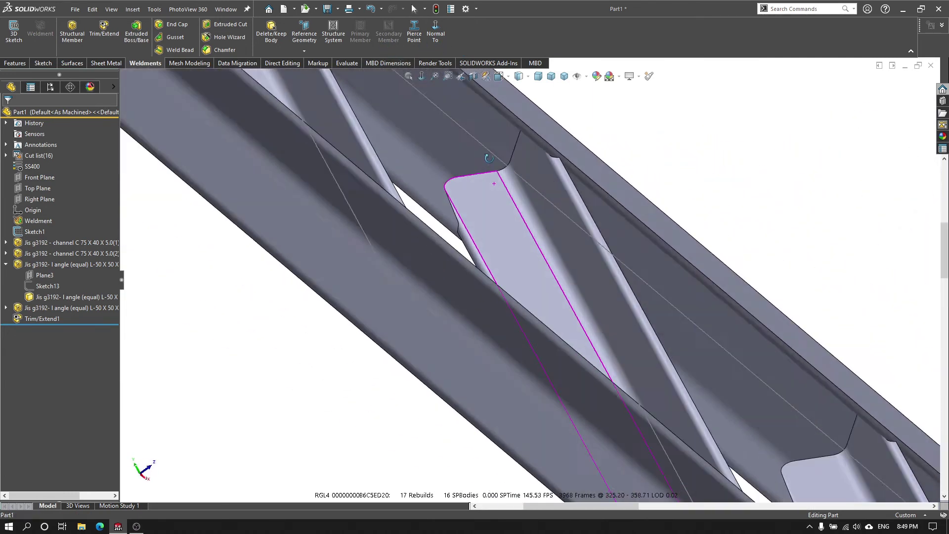
pyautogui.scroll(-3, 470, 268)
pyautogui.scroll(5, 468, 267)
pyautogui.moveTo(579, 236)
pyautogui.mouseDown(button='middle')
pyautogui.moveTo(637, 318)
pyautogui.moveTo(555, 308)
pyautogui.moveTo(568, 301)
pyautogui.moveTo(514, 311)
pyautogui.moveTo(502, 214)
pyautogui.moveTo(543, 267)
pyautogui.mouseUp(button='middle')
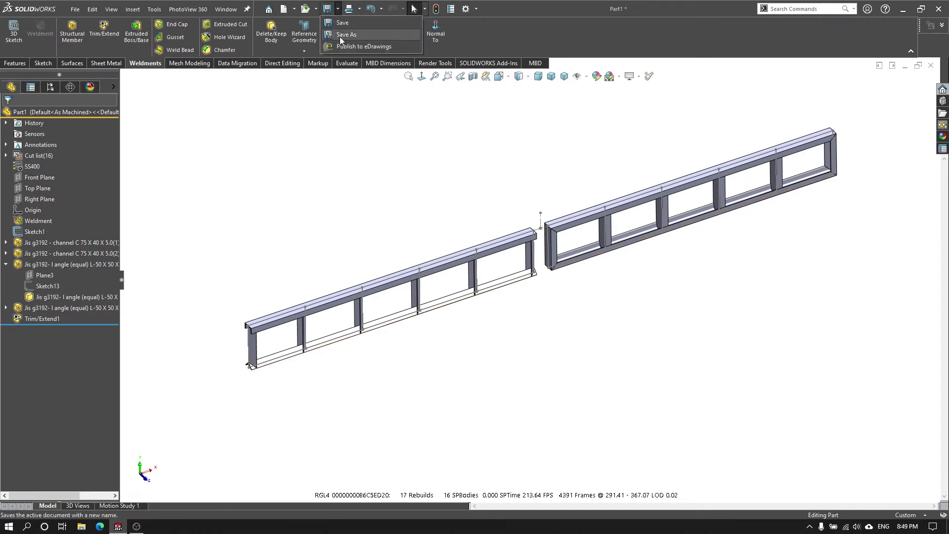
# Step: Start Save As and browse This PC to the Software drive
pyautogui.click(340, 37)
pyautogui.hotkey('ctrl', 's')
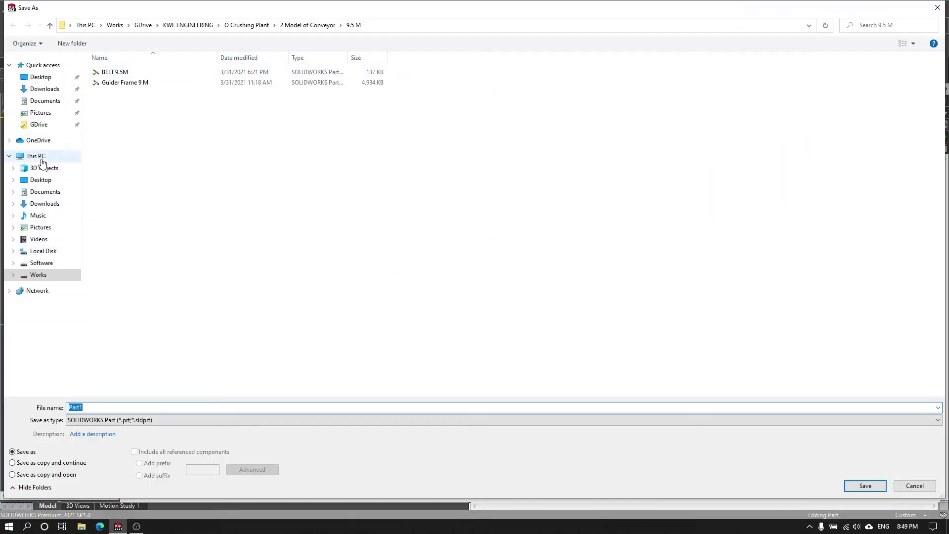
pyautogui.click(43, 184)
pyautogui.click(38, 216)
pyautogui.click(39, 240)
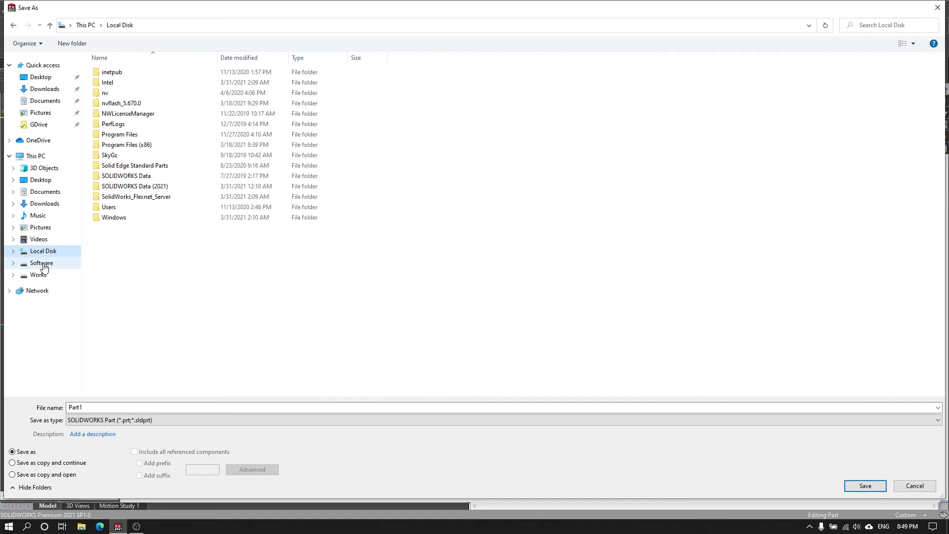
pyautogui.click(42, 263)
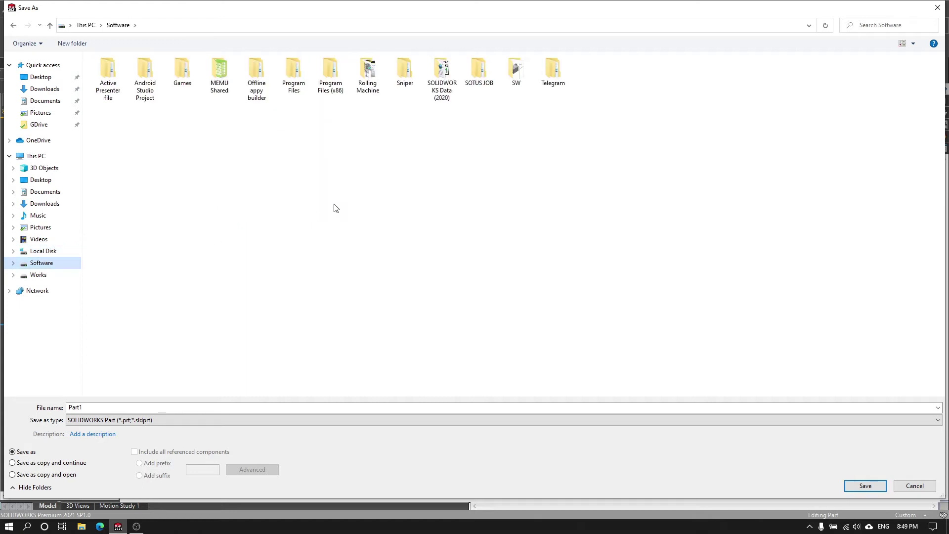
# Step: Create a new folder '2 STR TEST' in Software and save the part into it
pyautogui.rightClick(317, 181)
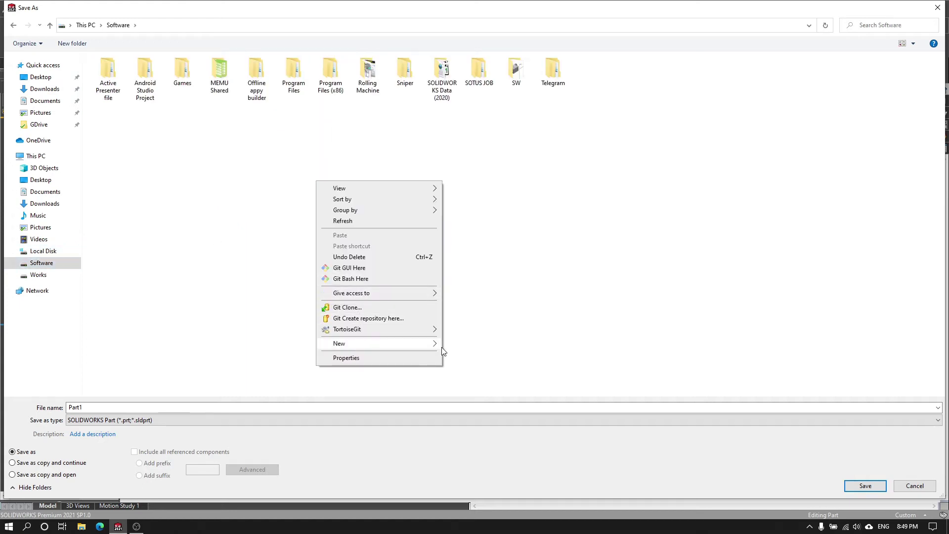
pyautogui.moveTo(379, 343)
pyautogui.click(465, 124)
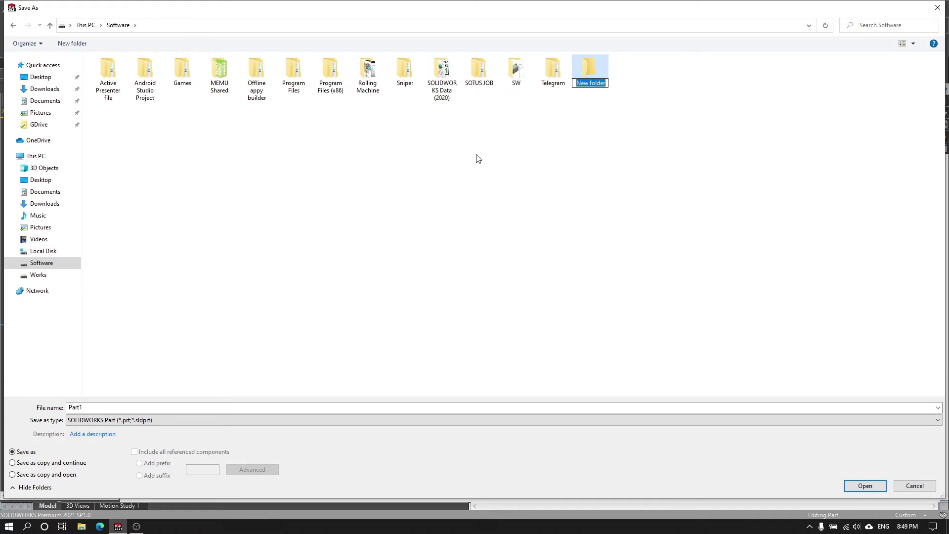
pyautogui.write('2 S')
pyautogui.write('TR TEST')
pyautogui.press('Return')
pyautogui.press('Return')
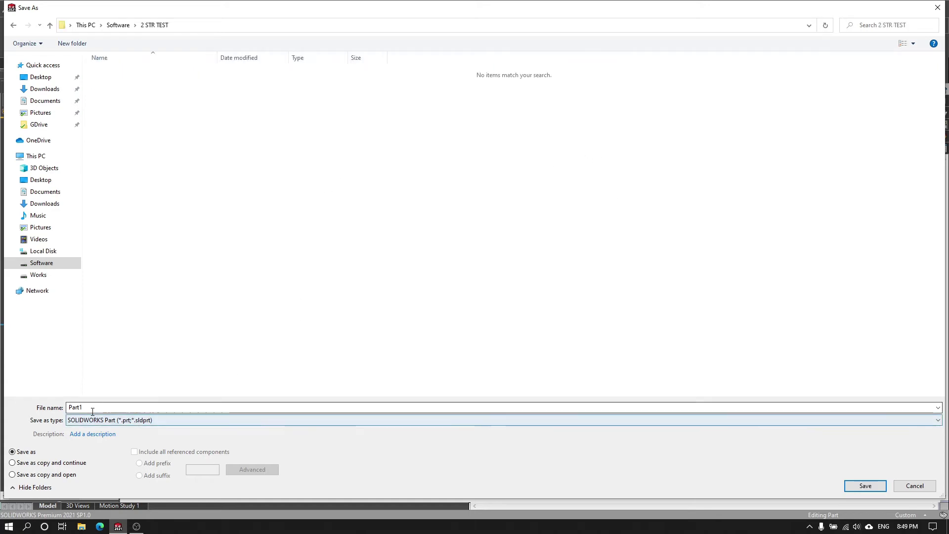
pyautogui.hotkey('shift', 'Tab')
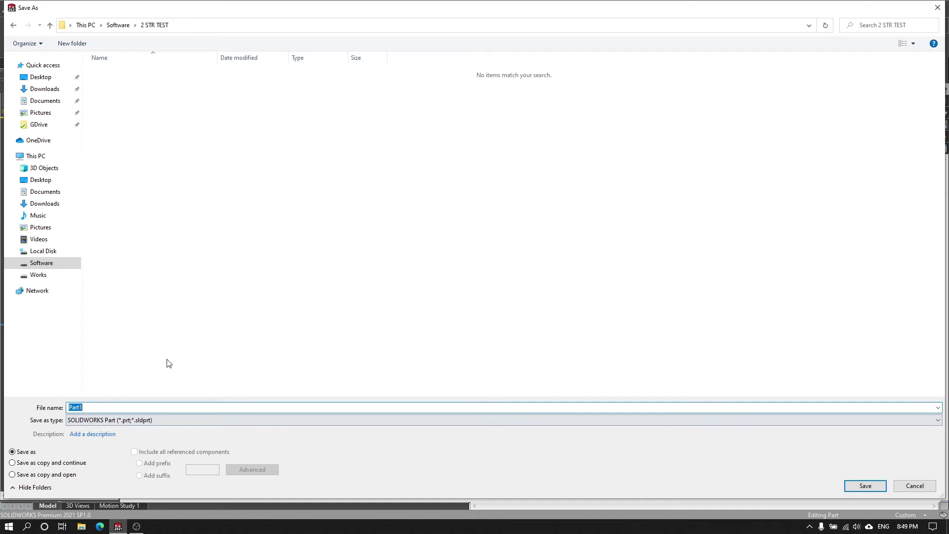
pyautogui.write('STR')
pyautogui.click(866, 486)
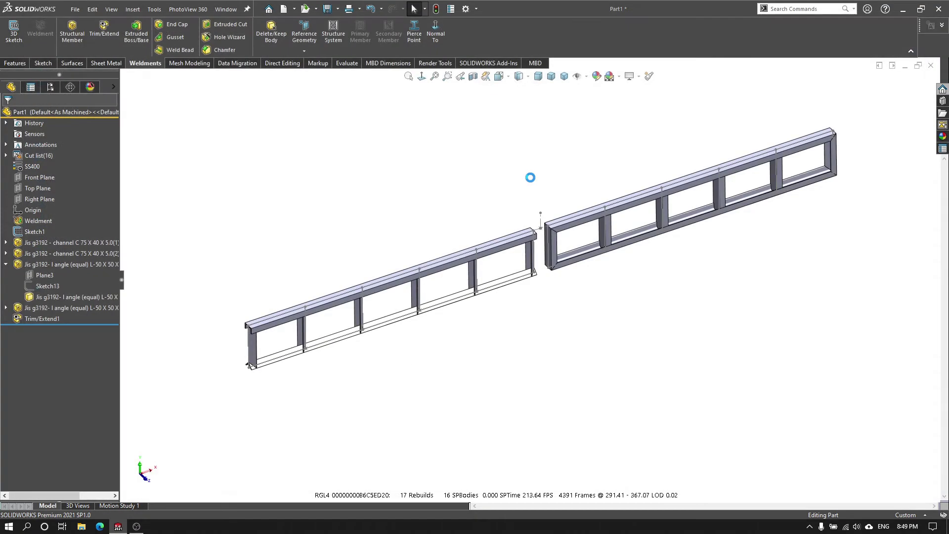
# Step: Activate the SOLIDWORKS Simulation add-in from the Options Add-Ins list
pyautogui.click(477, 10)
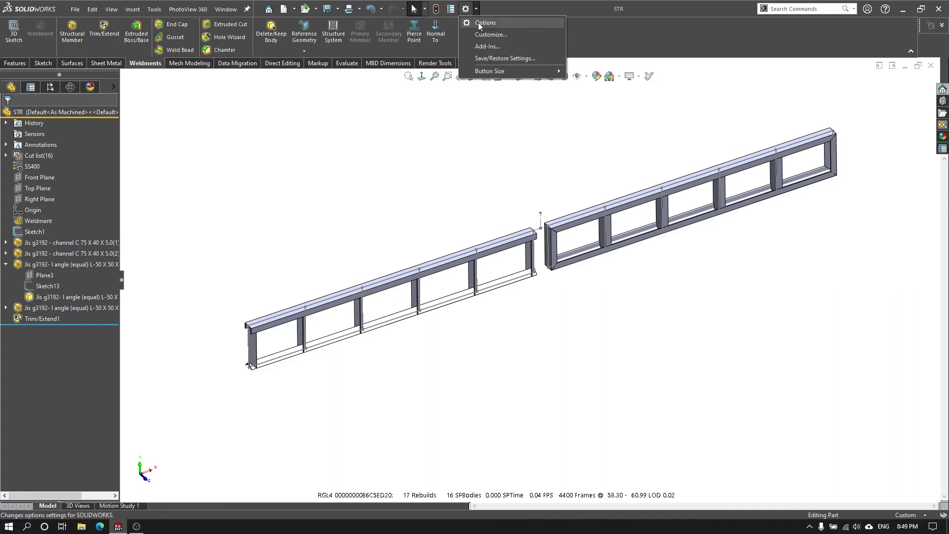
pyautogui.click(490, 47)
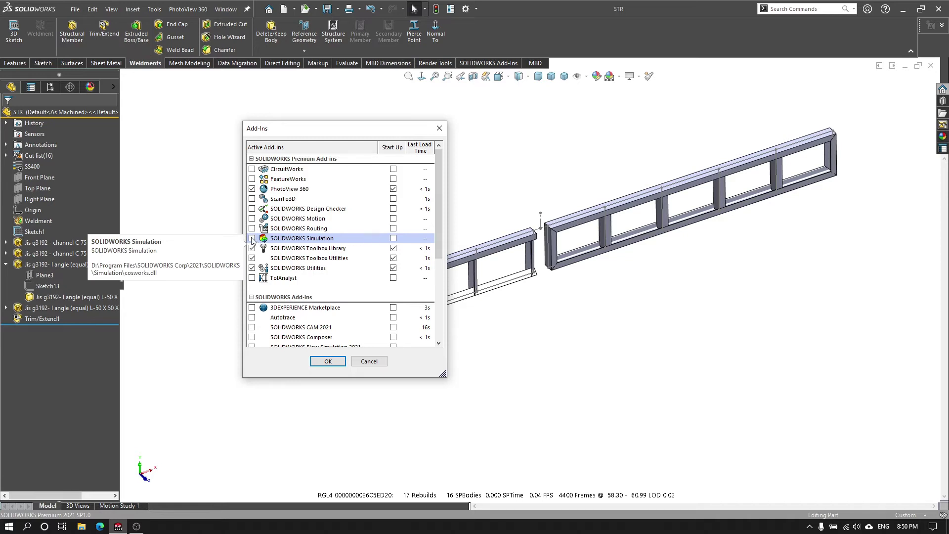
pyautogui.click(252, 238)
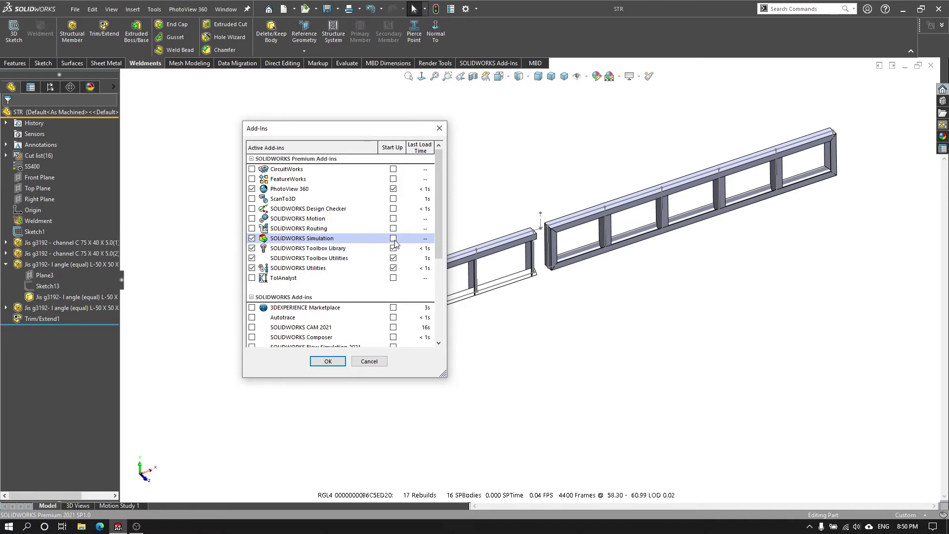
pyautogui.click(328, 361)
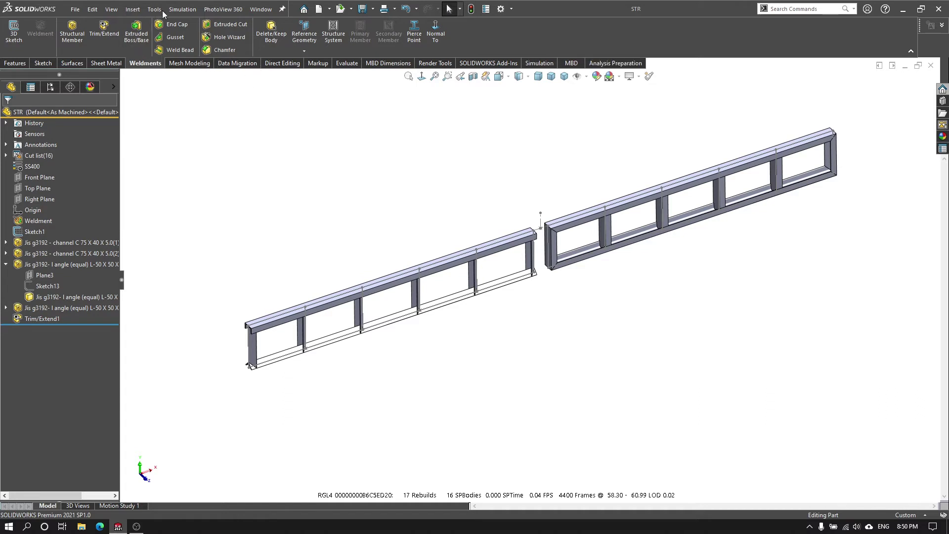
# Step: Create a Static study named Static 1 for the STR ladder frame part
pyautogui.click(179, 10)
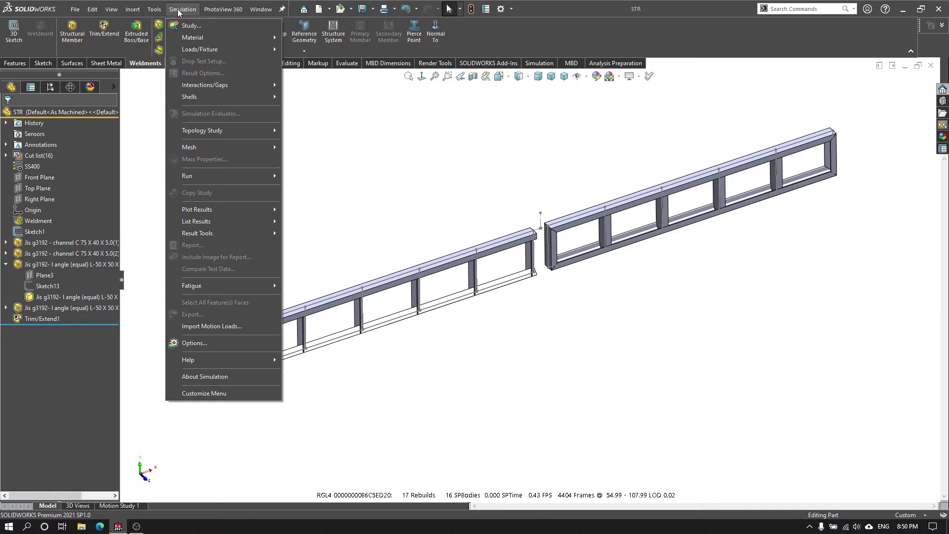
pyautogui.click(187, 28)
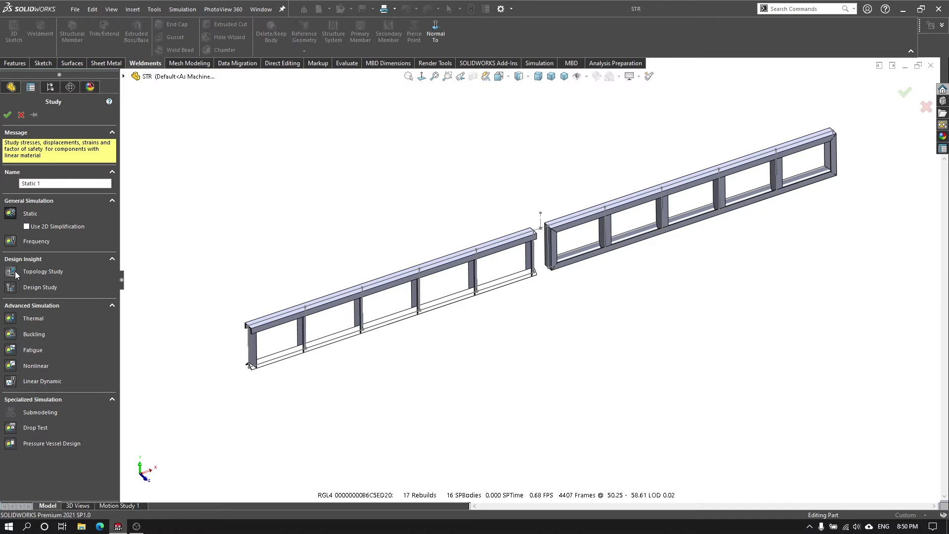
pyautogui.click(8, 115)
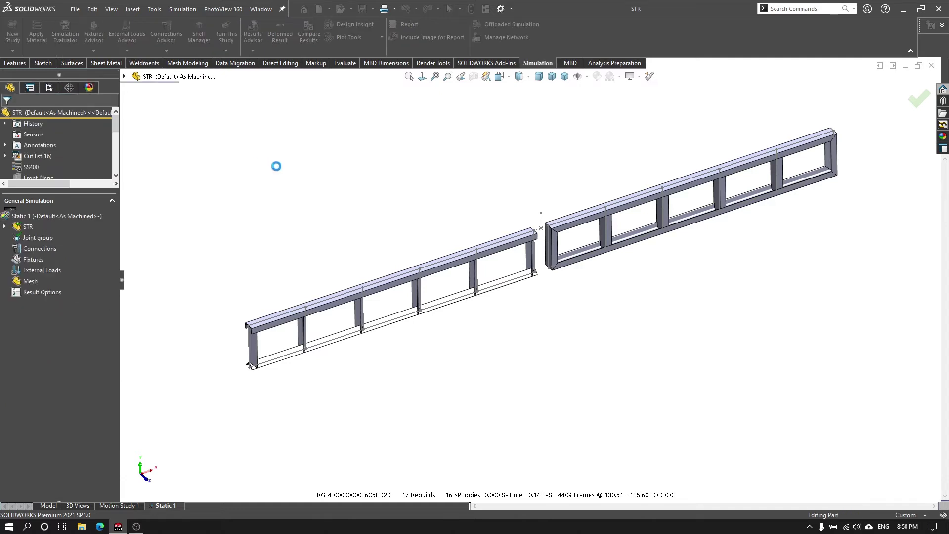
pyautogui.scroll(-2, 621, 312)
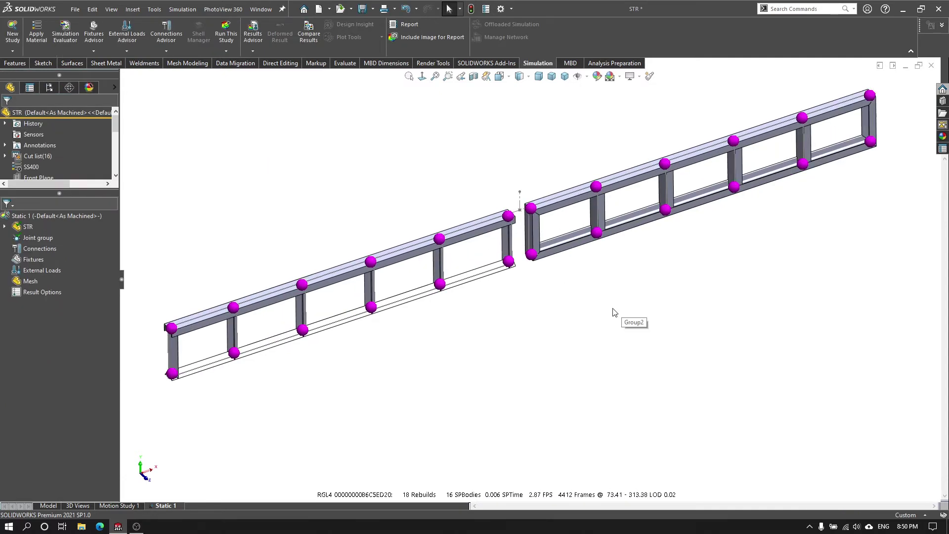
pyautogui.scroll(2, 628, 275)
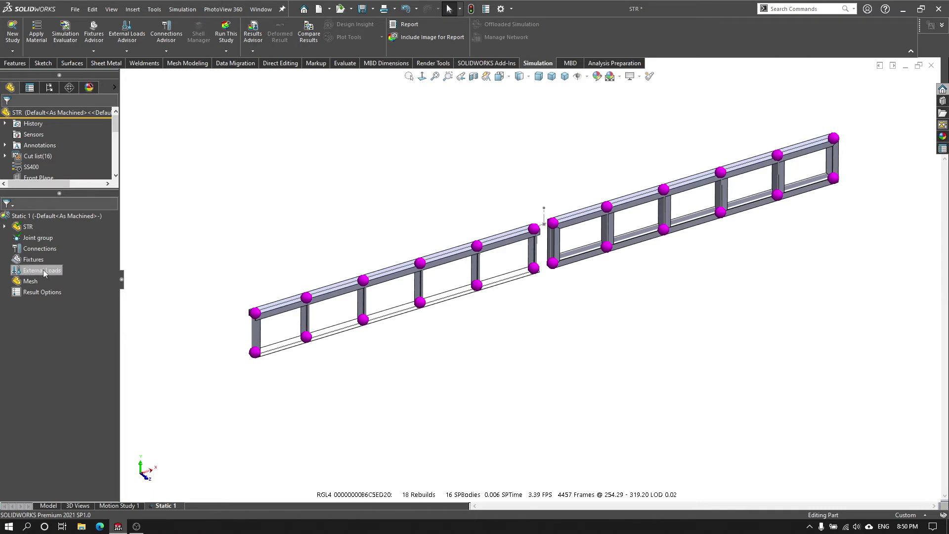
pyautogui.rightClick(29, 260)
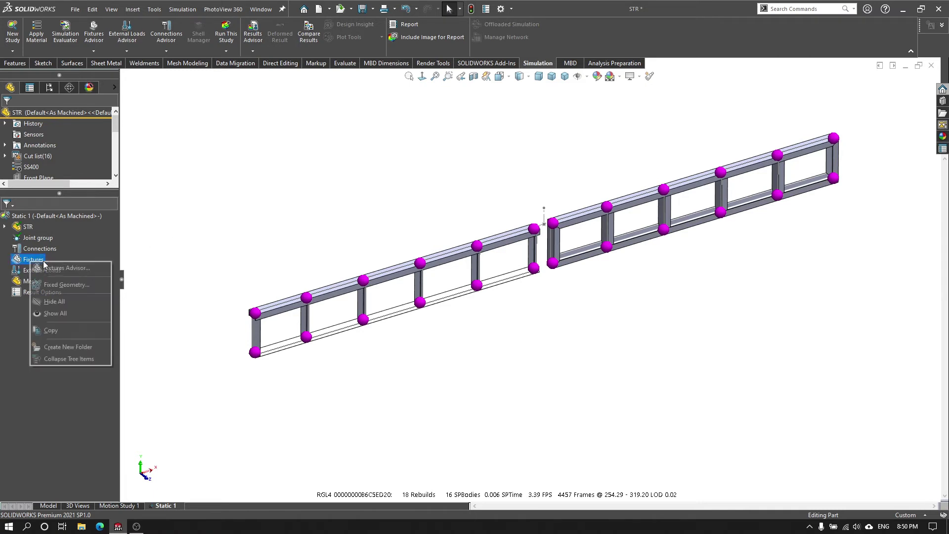
# Step: Add Fixed Geometry on four joints: both frame ends and either side of the gap
pyautogui.click(65, 285)
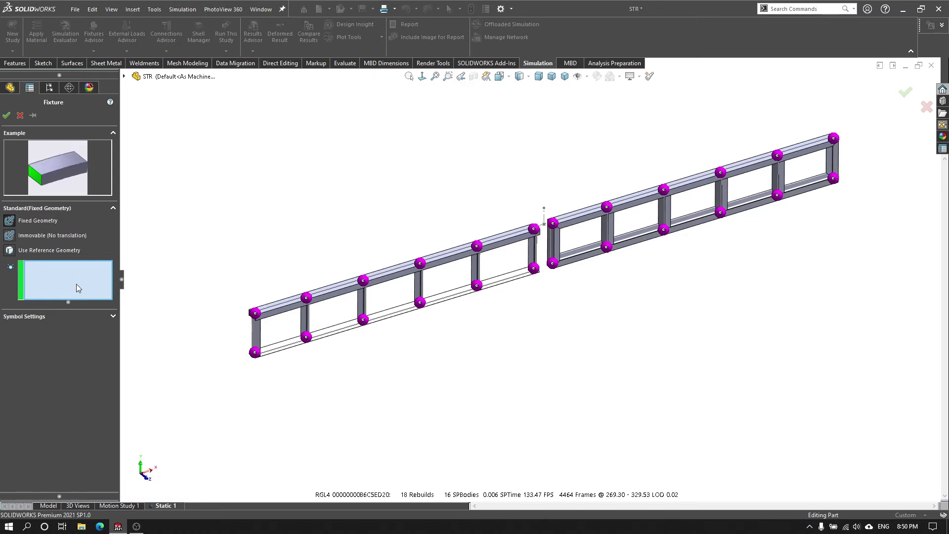
pyautogui.click(255, 314)
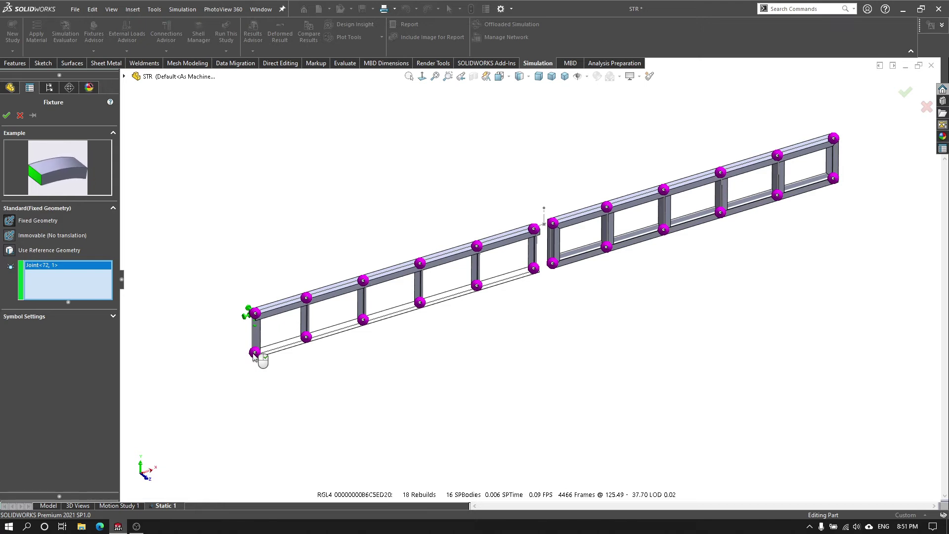
pyautogui.click(535, 230)
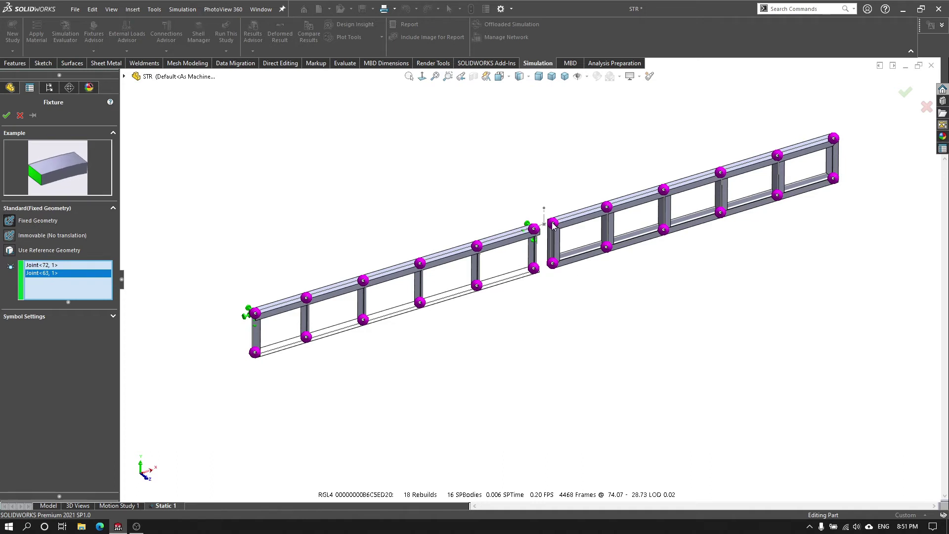
pyautogui.click(554, 224)
pyautogui.click(834, 139)
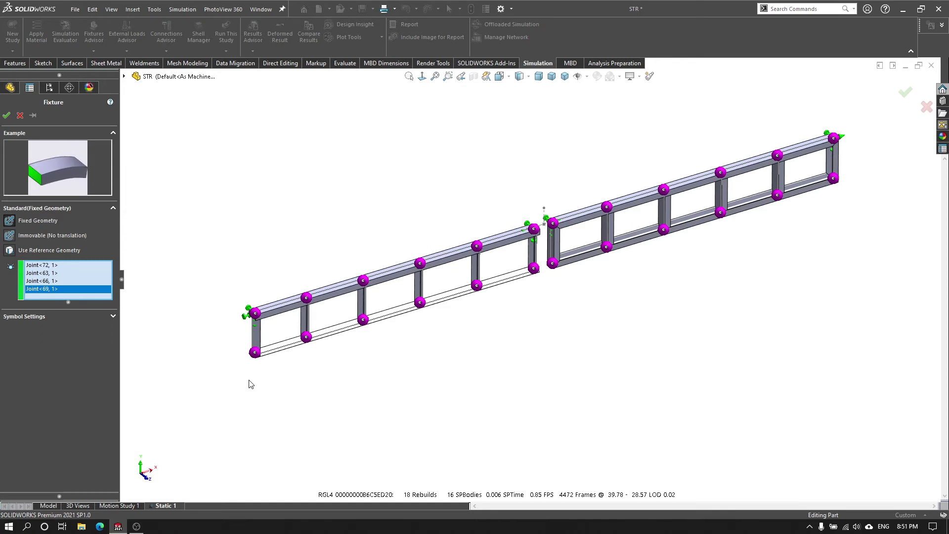
pyautogui.click(6, 117)
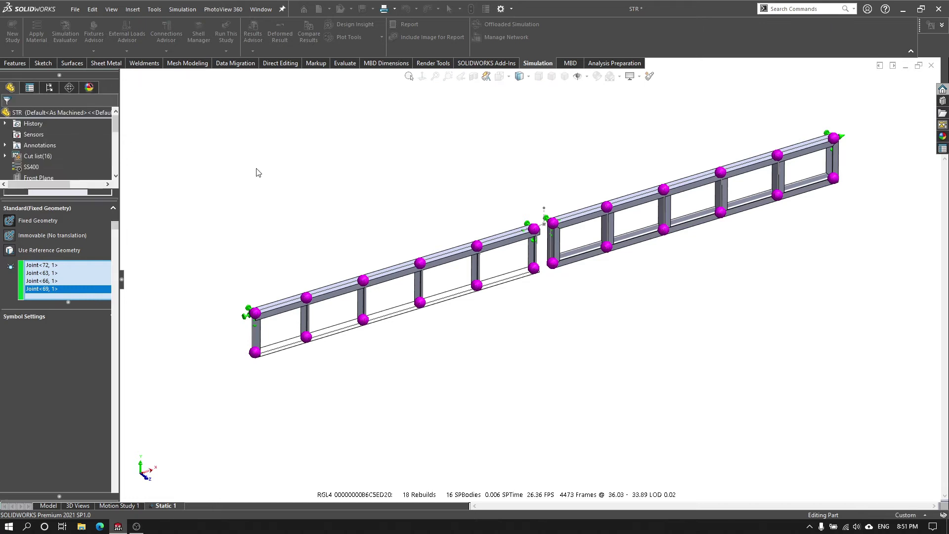
pyautogui.rightClick(36, 282)
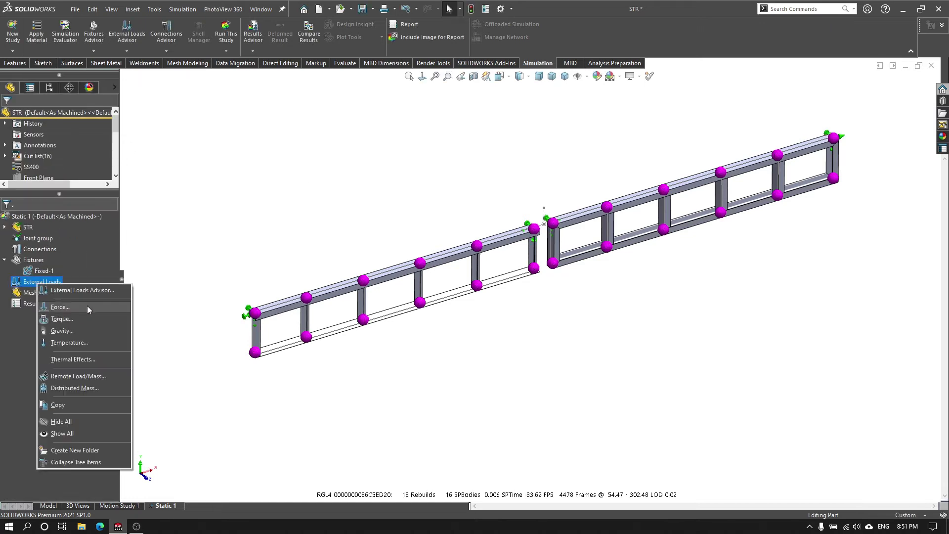
# Step: Add Gravity-1 of 9.81 m/s² normal to the Top Plane
pyautogui.click(73, 333)
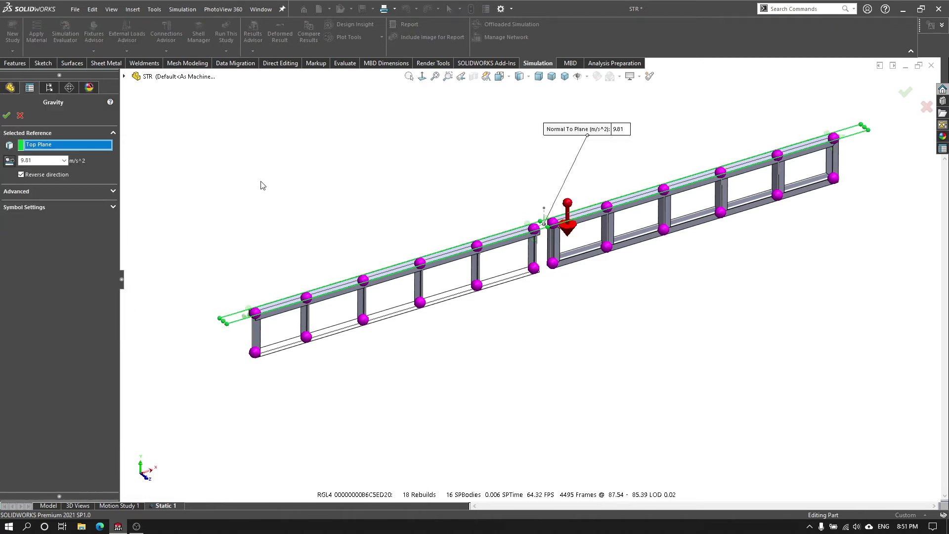
pyautogui.click(7, 115)
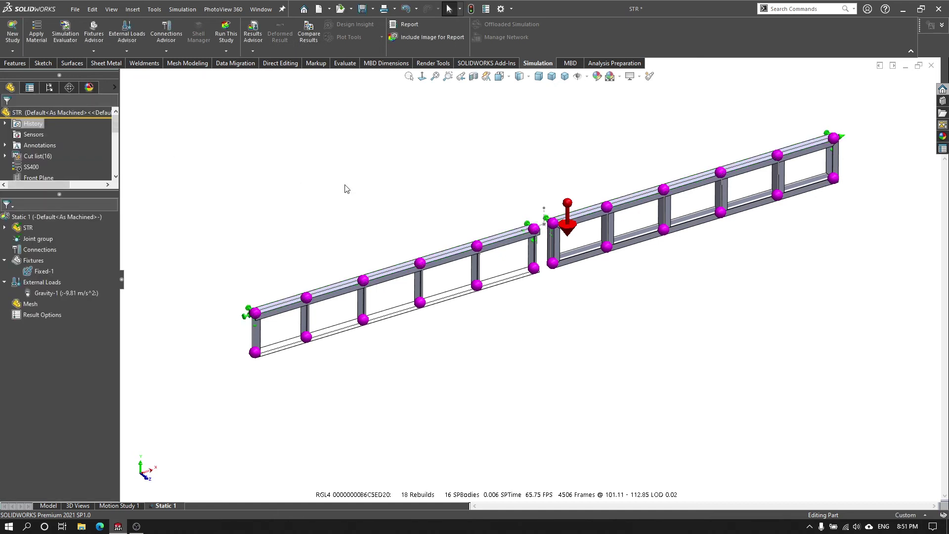
pyautogui.click(69, 293)
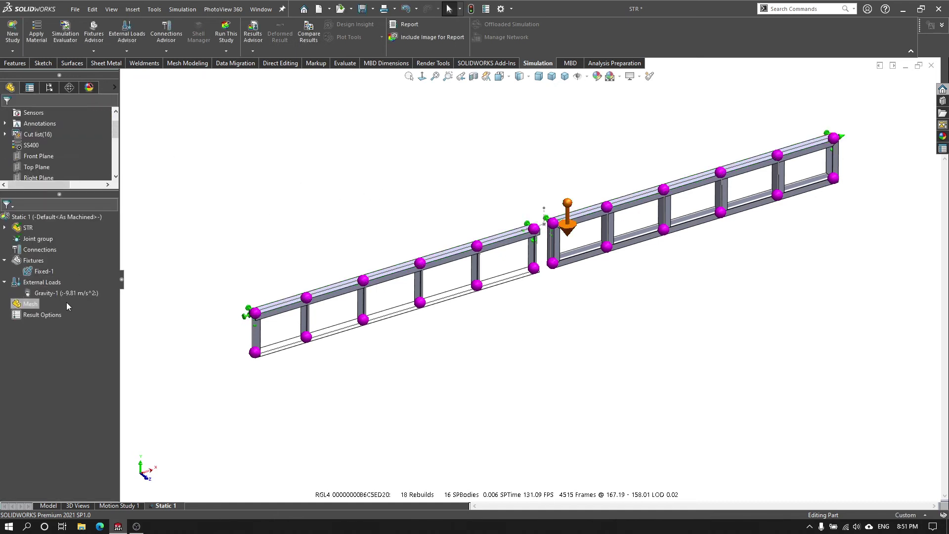
pyautogui.rightClick(32, 286)
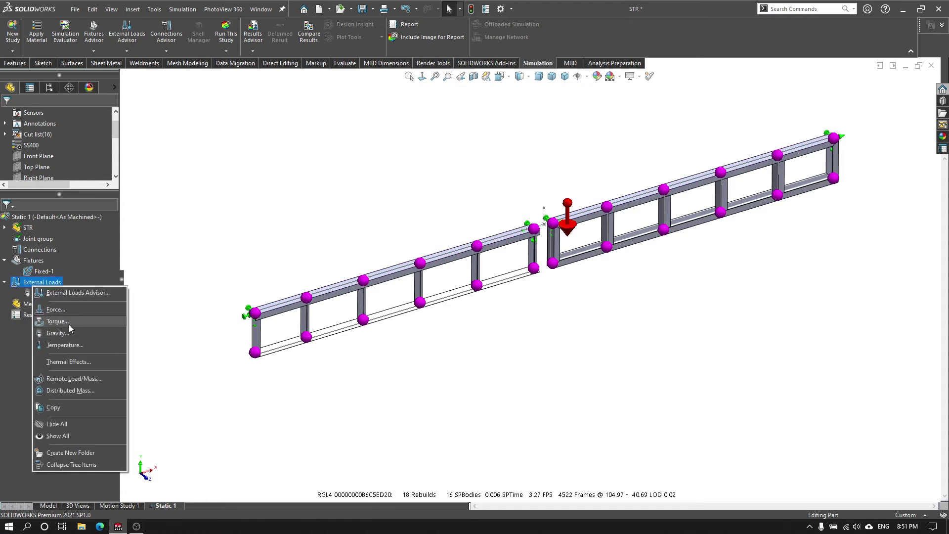
pyautogui.click(69, 322)
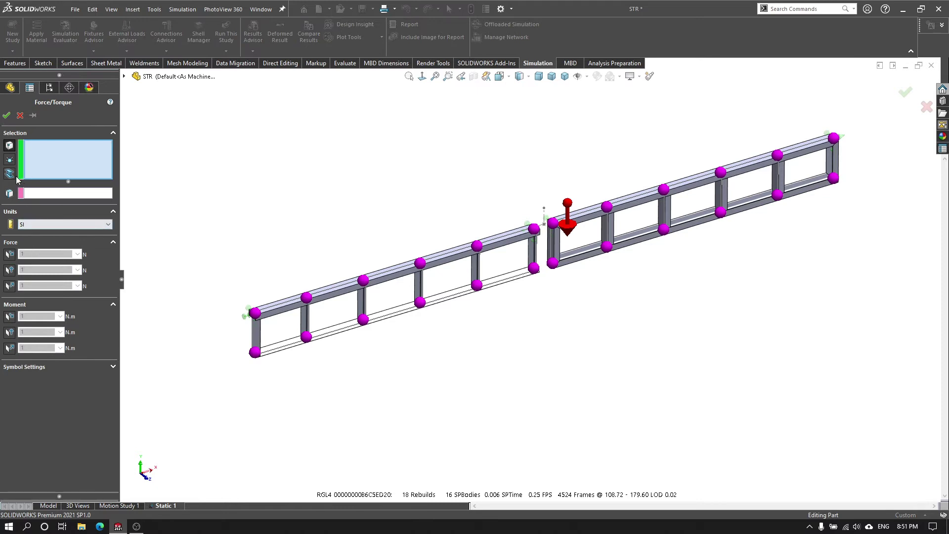
# Step: Set a joint force of 4905 N directed along the vertical sketch line Line6@Sketch1
pyautogui.click(9, 159)
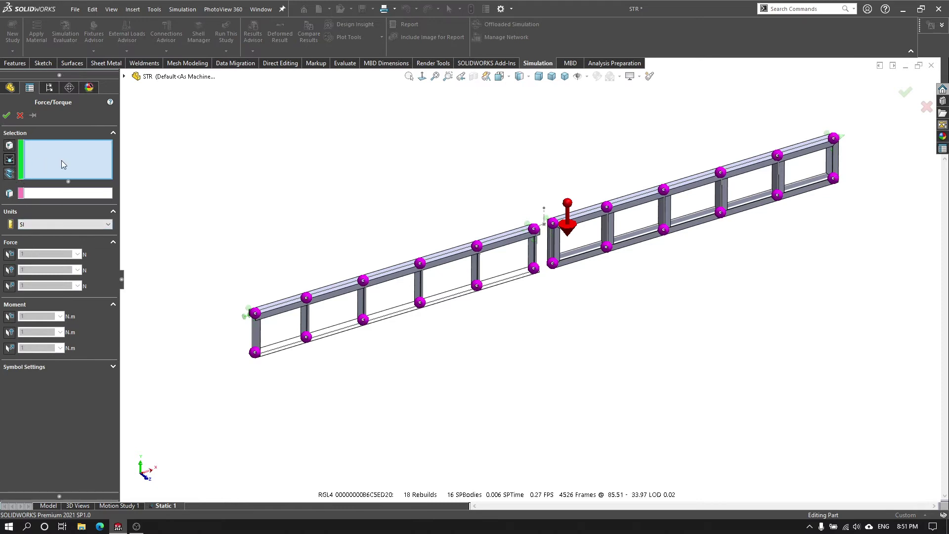
pyautogui.click(41, 197)
pyautogui.scroll(-3, 539, 267)
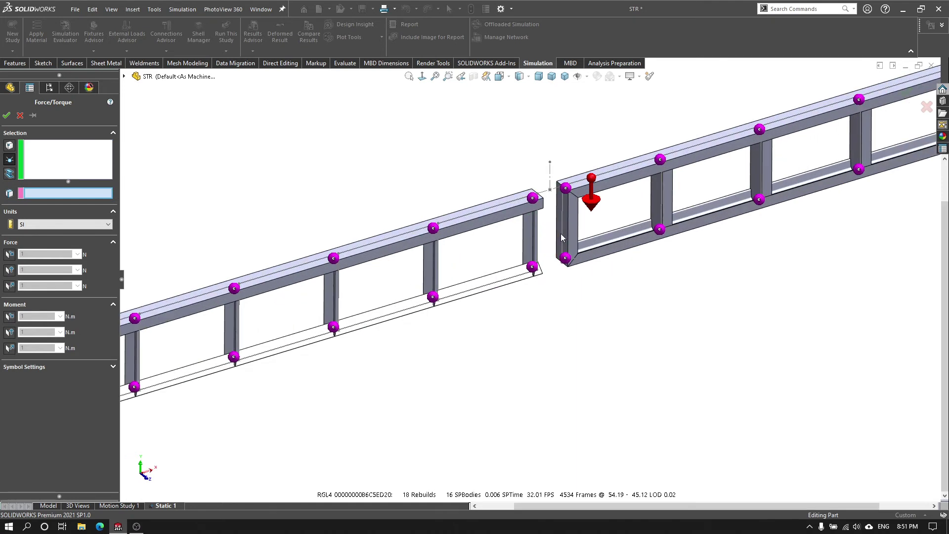
pyautogui.click(550, 176)
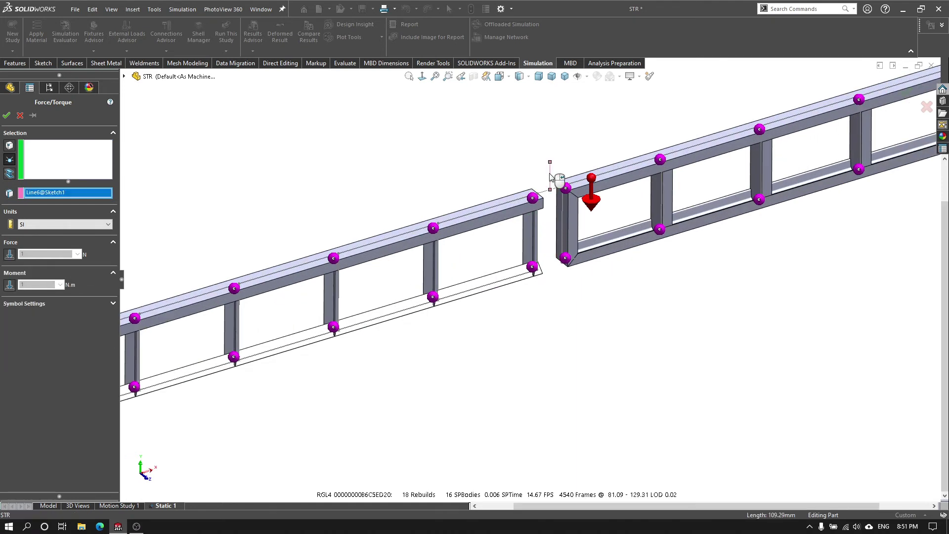
pyautogui.click(10, 254)
pyautogui.click(42, 254)
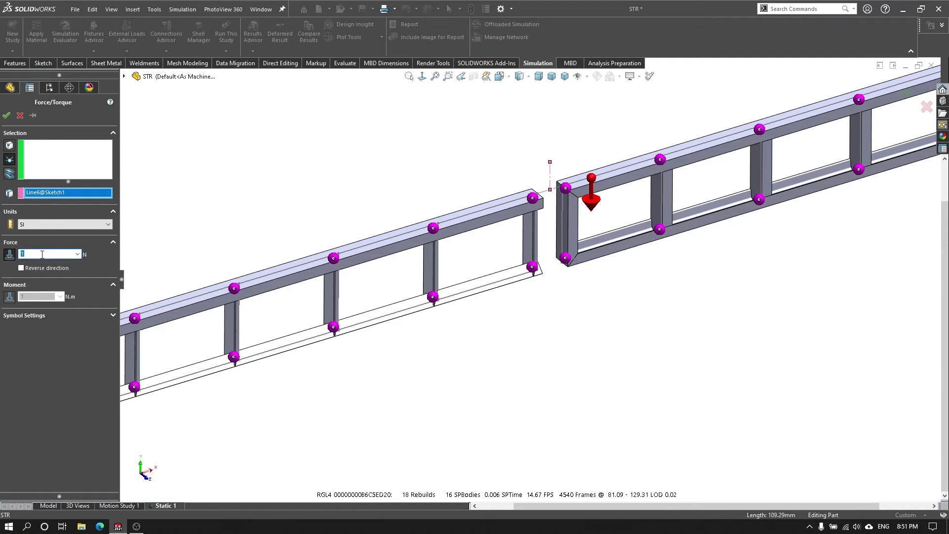
pyautogui.scroll(2, 494, 248)
pyautogui.scroll(-1, 470, 262)
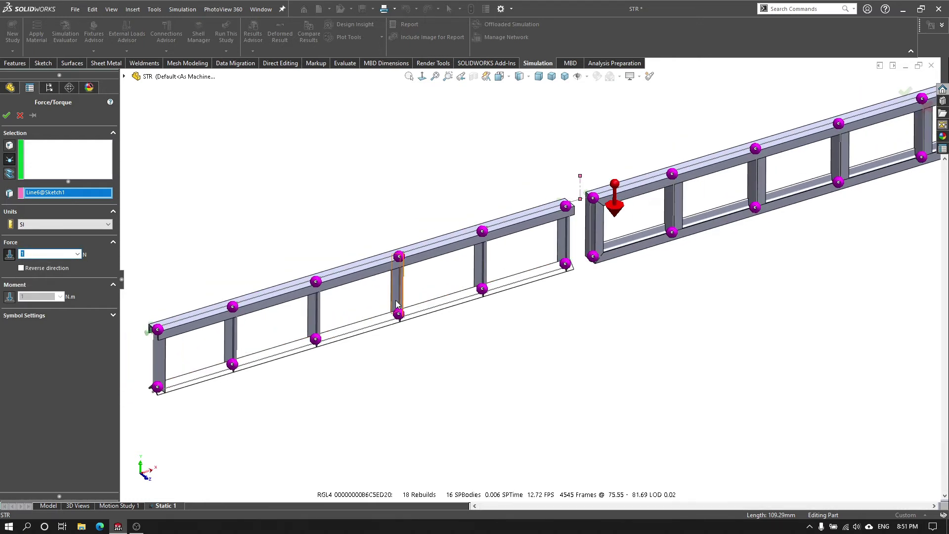
pyautogui.scroll(2, 455, 272)
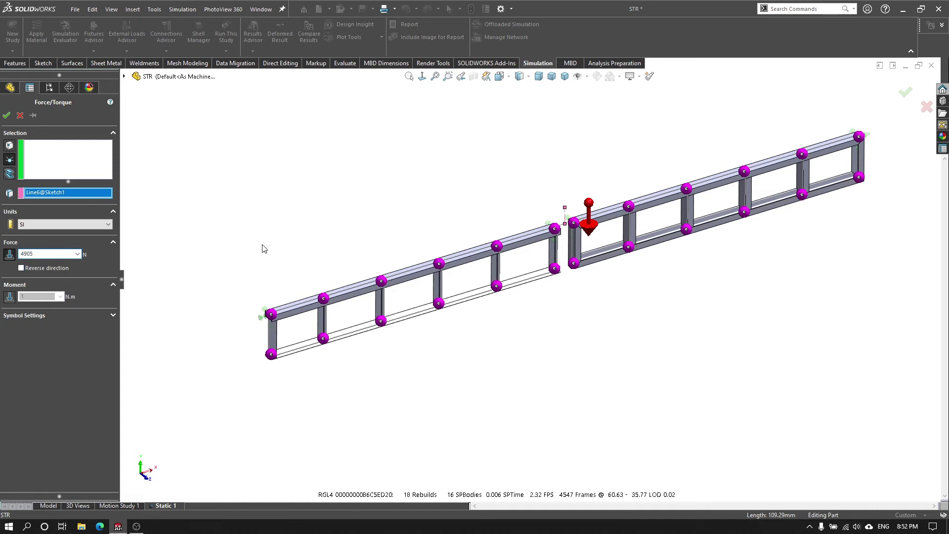
pyautogui.scroll(-2, 249, 261)
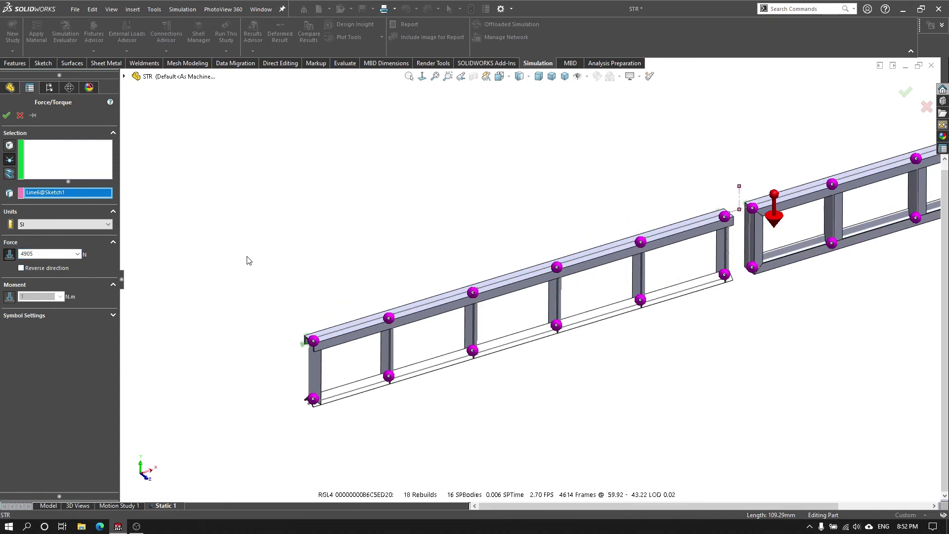
# Step: Select the top joints to load, including Joint<20,1>, Joint<71,1>, Joint<62,1> and Joint<10,1>
pyautogui.click(61, 154)
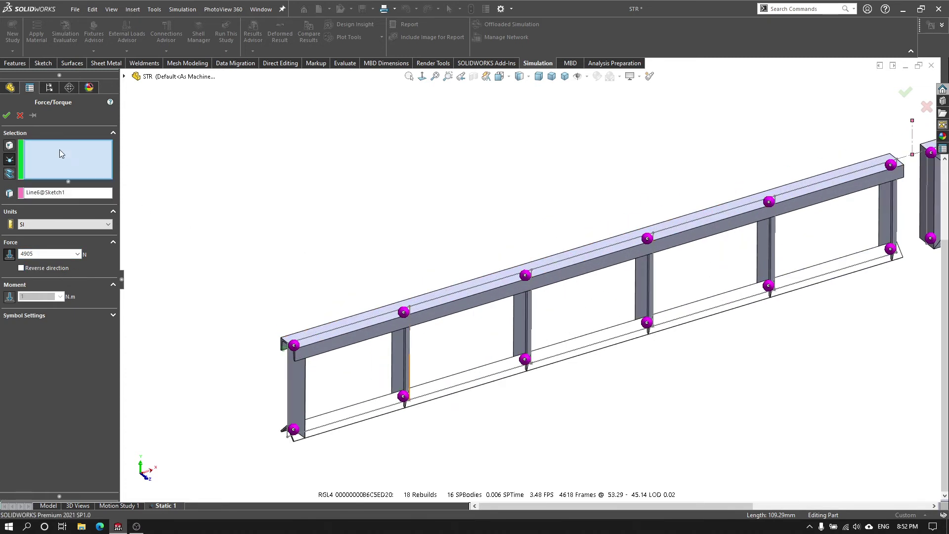
pyautogui.click(403, 313)
pyautogui.click(525, 276)
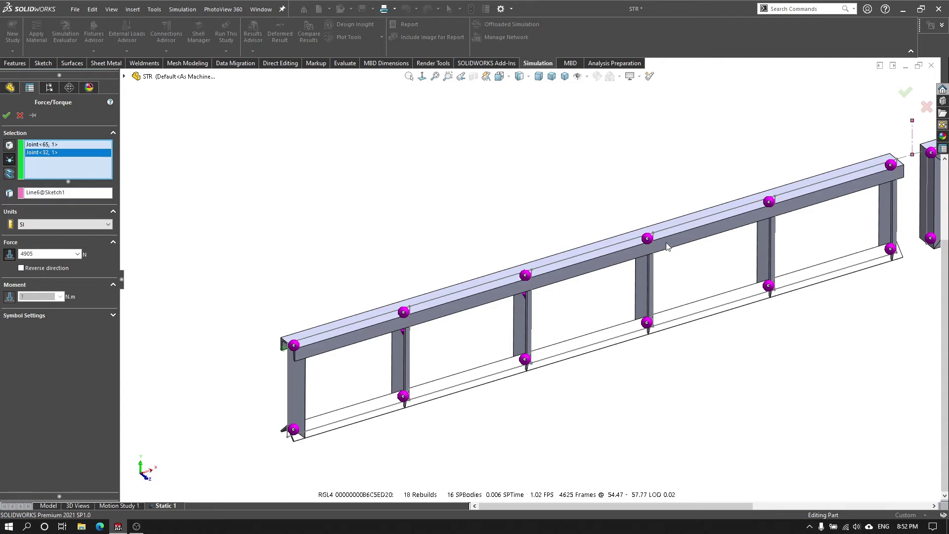
pyautogui.click(648, 240)
pyautogui.click(770, 203)
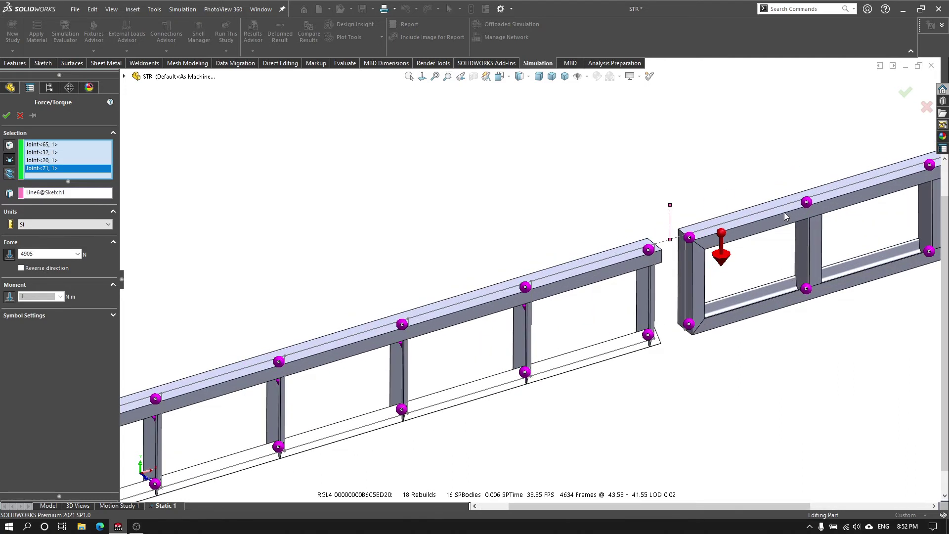
pyautogui.click(807, 203)
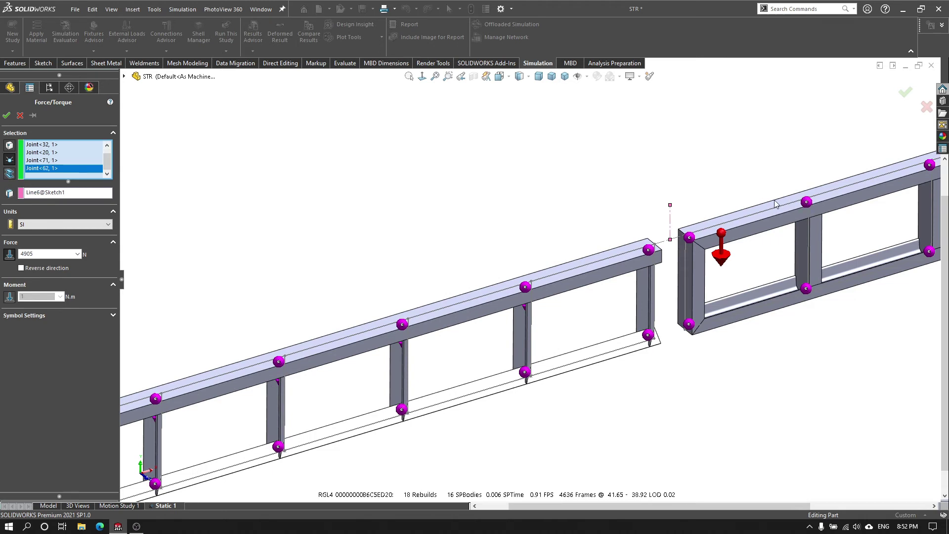
pyautogui.keyDown('ctrl'); pyautogui.moveTo(802, 221); pyautogui.dragTo(687, 221, button='middle'); pyautogui.keyUp('ctrl')
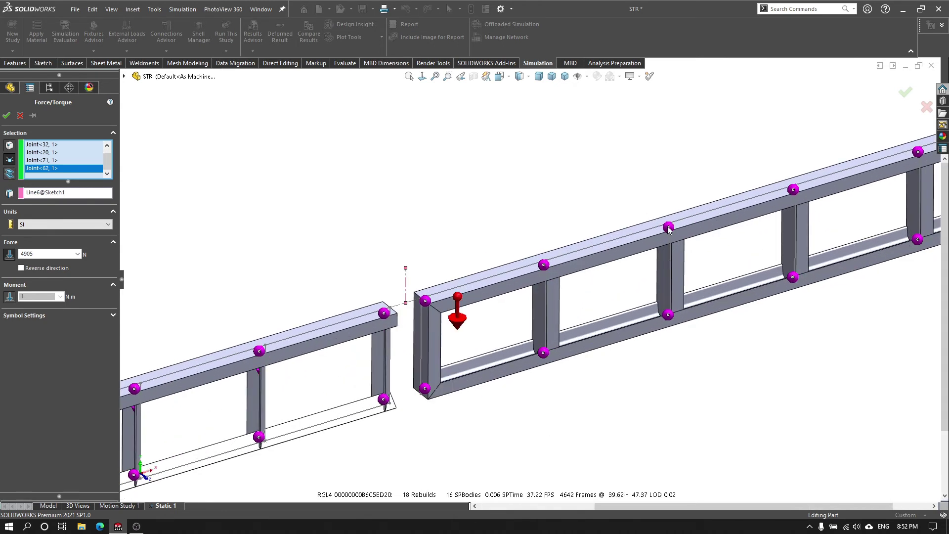
pyautogui.click(668, 227)
# Step: Add two more right-section joints and confirm the 4905 N Force-1 load
pyautogui.moveTo(568, 259)
pyautogui.mouseDown(button='middle')
pyautogui.moveTo(478, 169)
pyautogui.moveTo(487, 172)
pyautogui.mouseUp(button='middle')
pyautogui.click(768, 224)
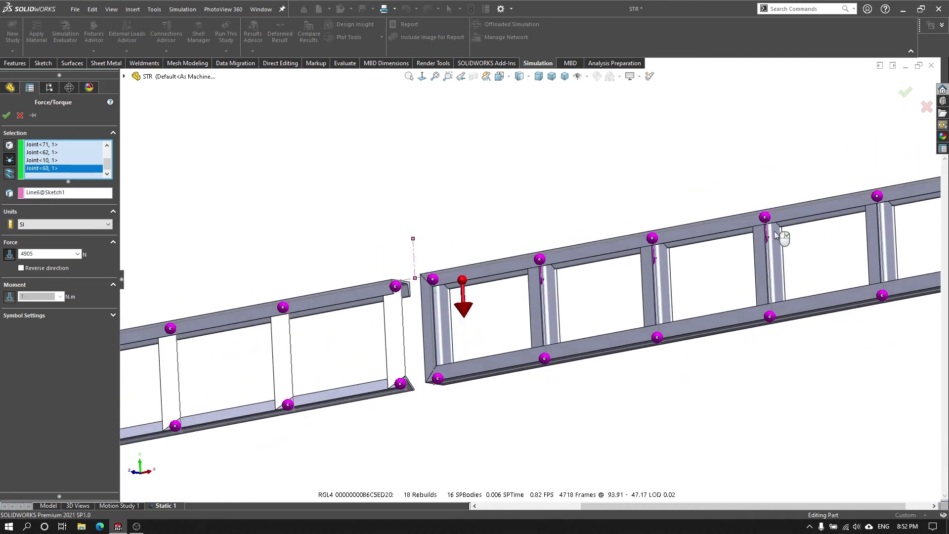
pyautogui.scroll(2, 784, 238)
pyautogui.click(756, 237)
pyautogui.scroll(1, 661, 257)
pyautogui.moveTo(661, 257)
pyautogui.mouseDown(button='middle')
pyautogui.moveTo(364, 252)
pyautogui.moveTo(496, 310)
pyautogui.moveTo(585, 265)
pyautogui.moveTo(596, 211)
pyautogui.mouseUp(button='middle')
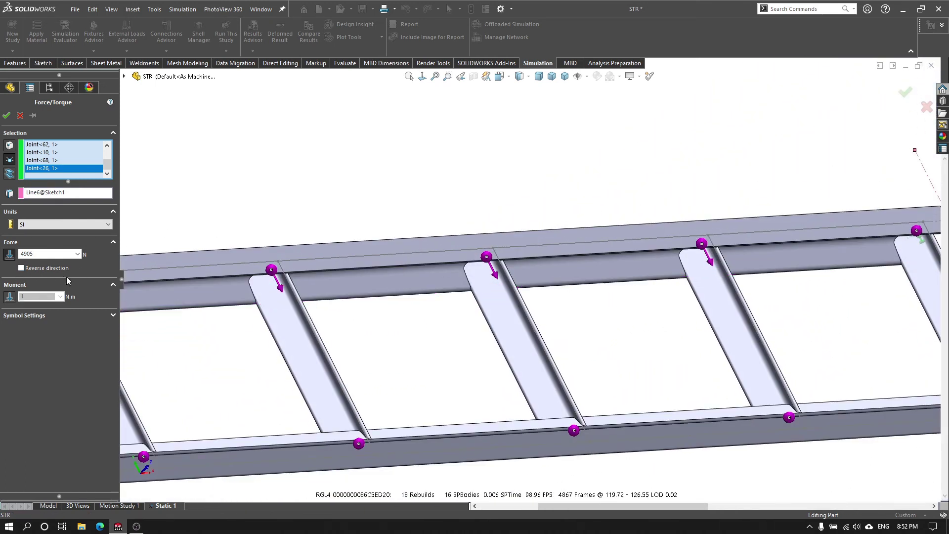
pyautogui.scroll(5, 481, 210)
pyautogui.moveTo(481, 209)
pyautogui.mouseDown(button='middle')
pyautogui.moveTo(542, 272)
pyautogui.moveTo(469, 345)
pyautogui.moveTo(507, 378)
pyautogui.mouseUp(button='middle')
pyautogui.scroll(-3, 509, 366)
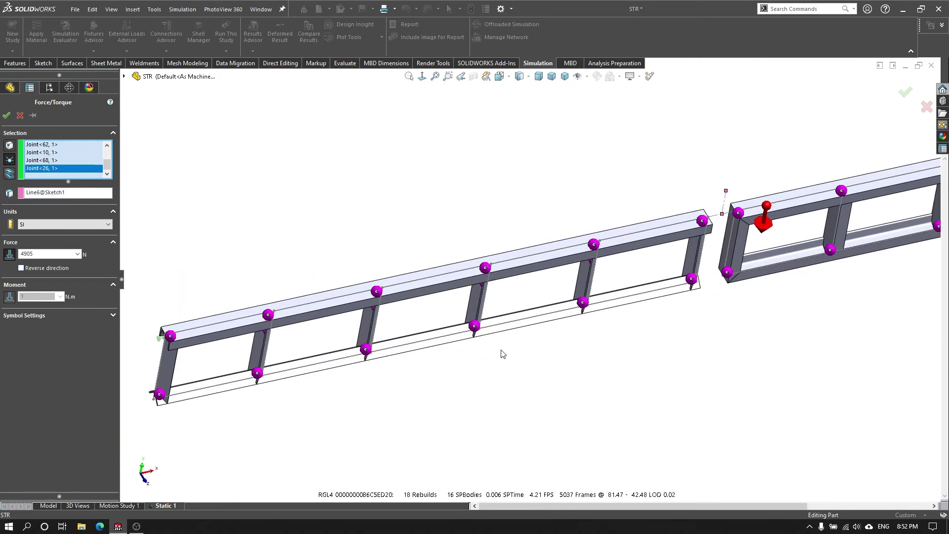
pyautogui.click(6, 117)
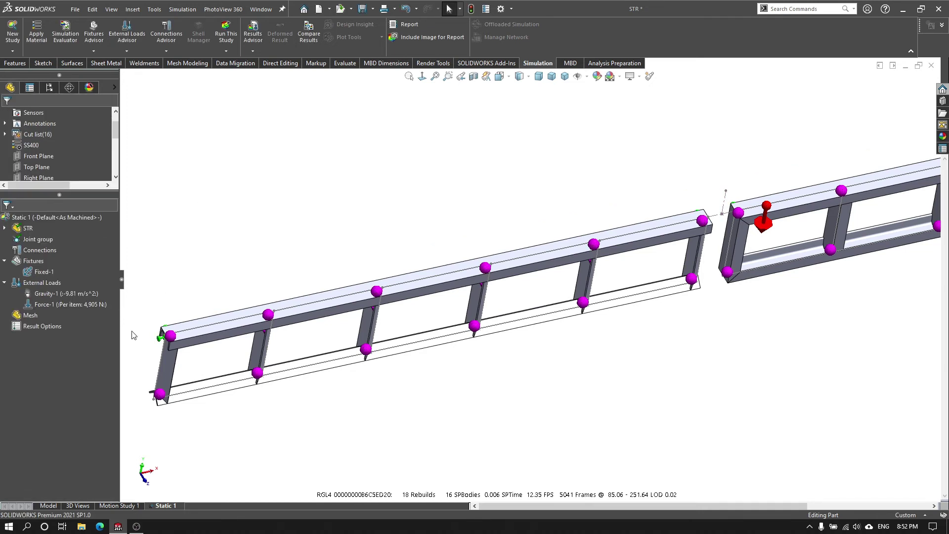
# Step: Rotate and zoom out to inspect the loaded frame, then select the Static 1 study
pyautogui.scroll(-2, 133, 335)
pyautogui.moveTo(70, 304)
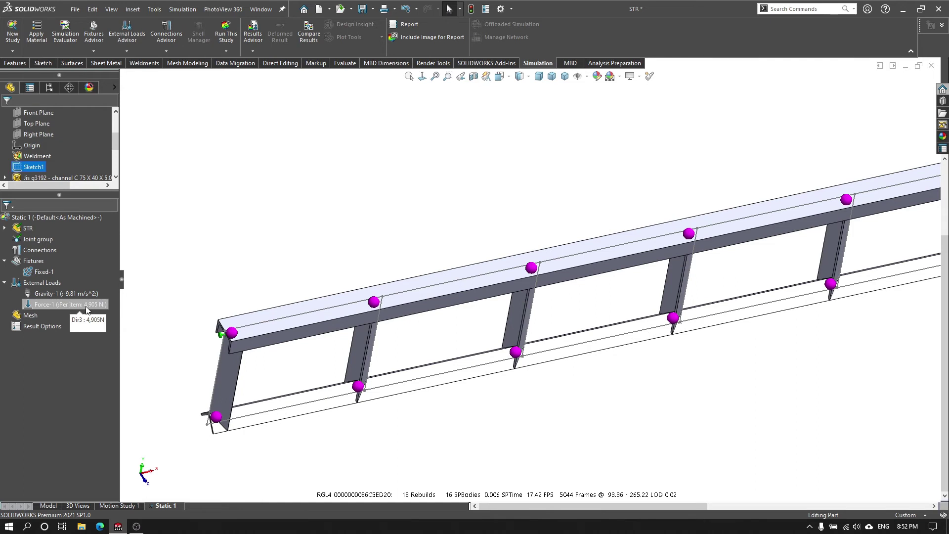
pyautogui.moveTo(391, 299)
pyautogui.mouseDown(button='middle')
pyautogui.moveTo(361, 247)
pyautogui.moveTo(382, 322)
pyautogui.mouseUp(button='middle')
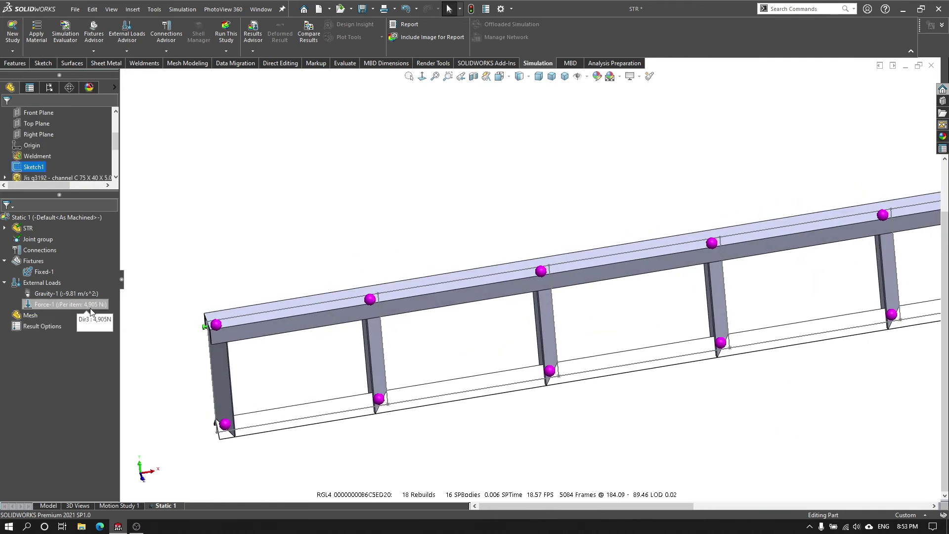
pyautogui.scroll(2, 640, 302)
pyautogui.scroll(2, 640, 302)
pyautogui.moveTo(748, 277); pyautogui.dragTo(792, 334, button='middle')
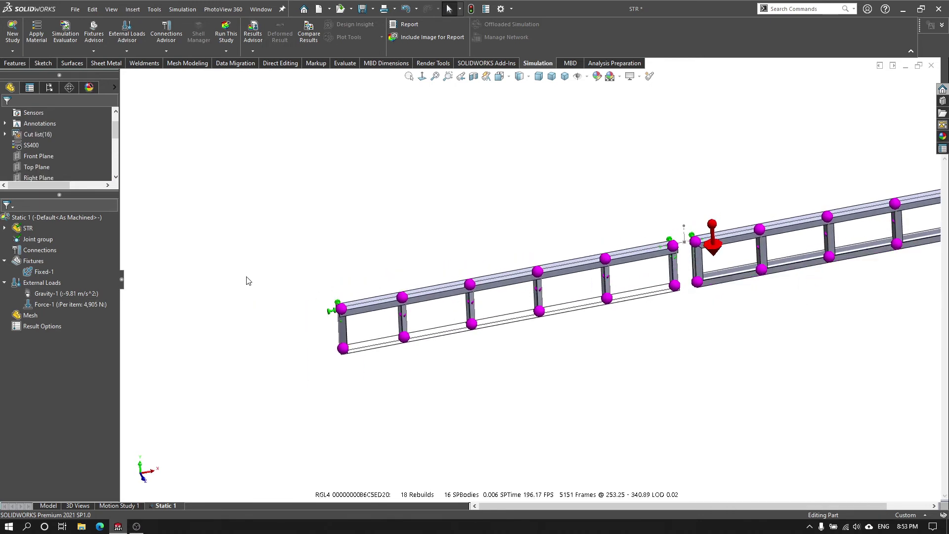
pyautogui.click(44, 272)
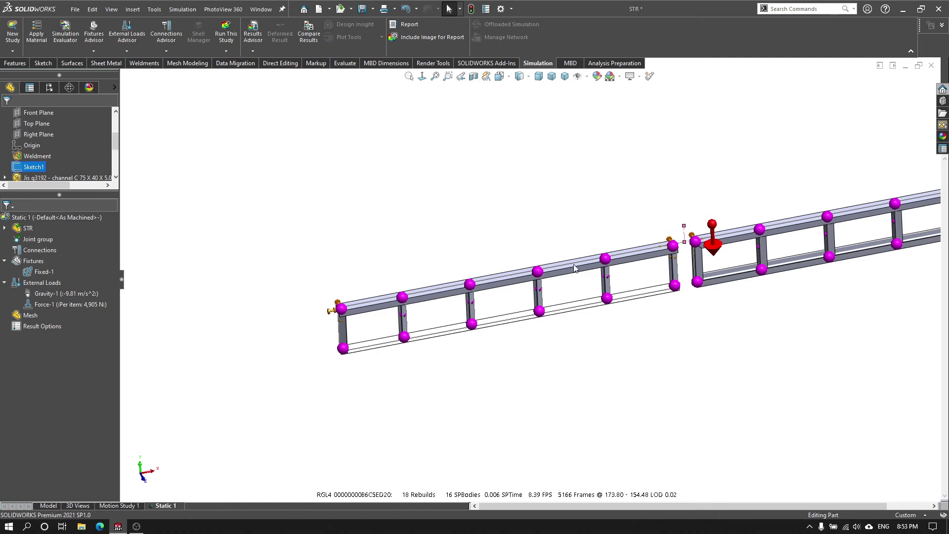
pyautogui.scroll(3, 618, 293)
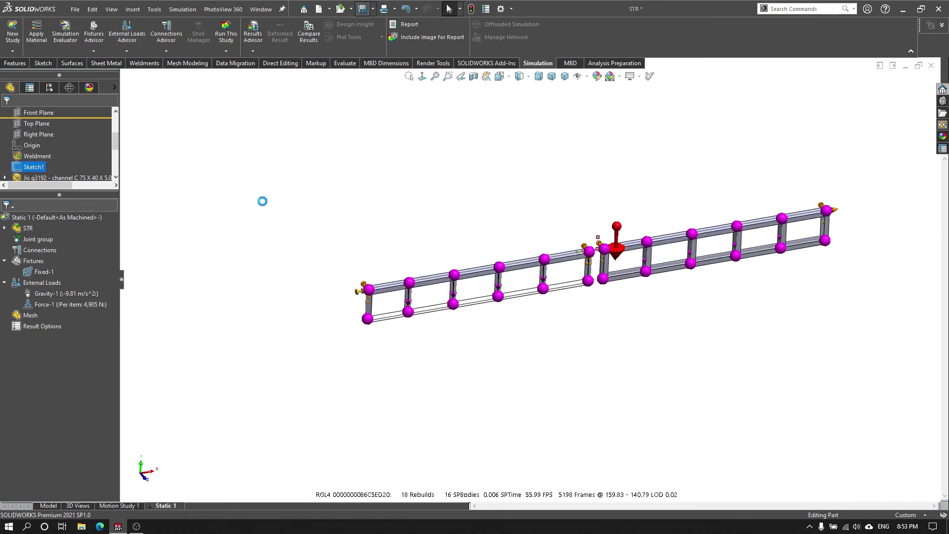
pyautogui.click(41, 222)
# Step: Run Static 1 and rotate the resulting deformed stress plot
pyautogui.rightClick(41, 222)
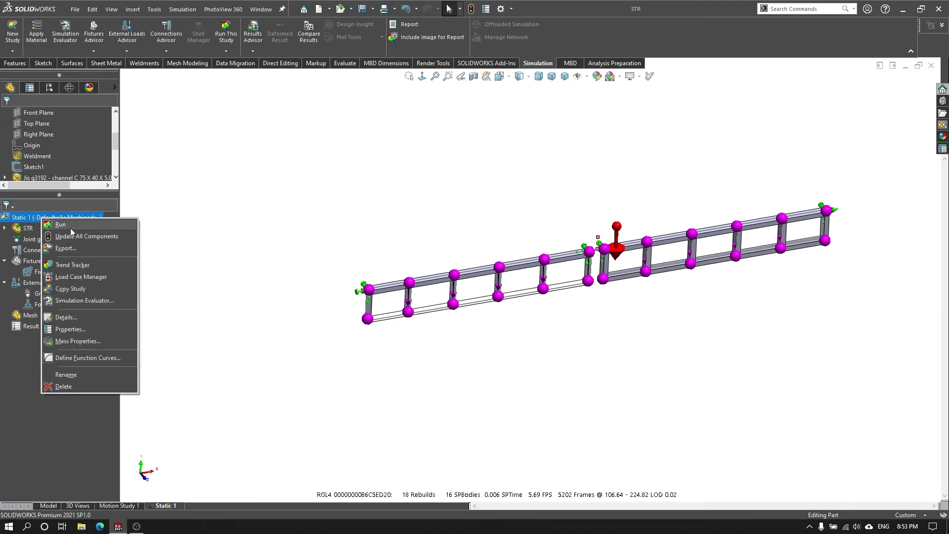
pyautogui.click(61, 224)
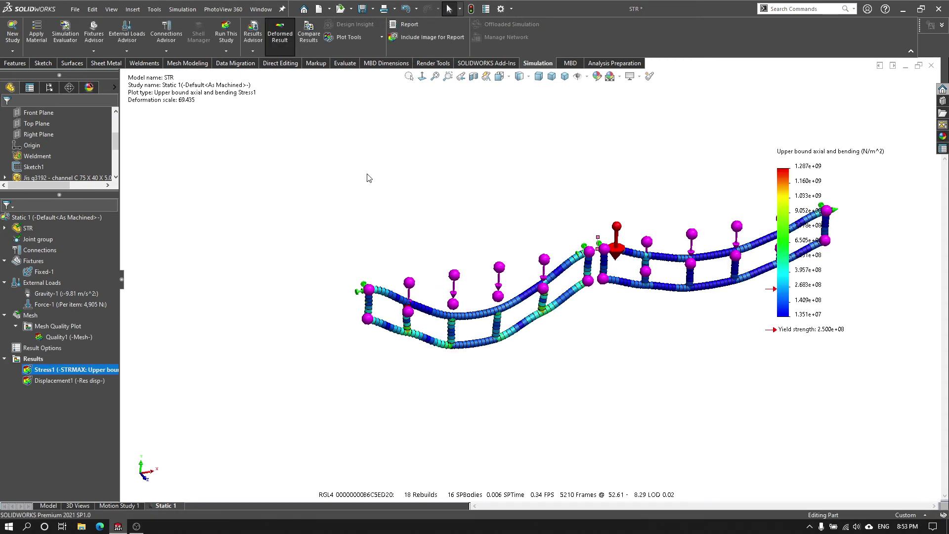
pyautogui.moveTo(367, 184)
pyautogui.mouseDown(button='middle')
pyautogui.moveTo(631, 292)
pyautogui.moveTo(500, 269)
pyautogui.moveTo(460, 180)
pyautogui.moveTo(510, 232)
pyautogui.moveTo(529, 238)
pyautogui.mouseUp(button='middle')
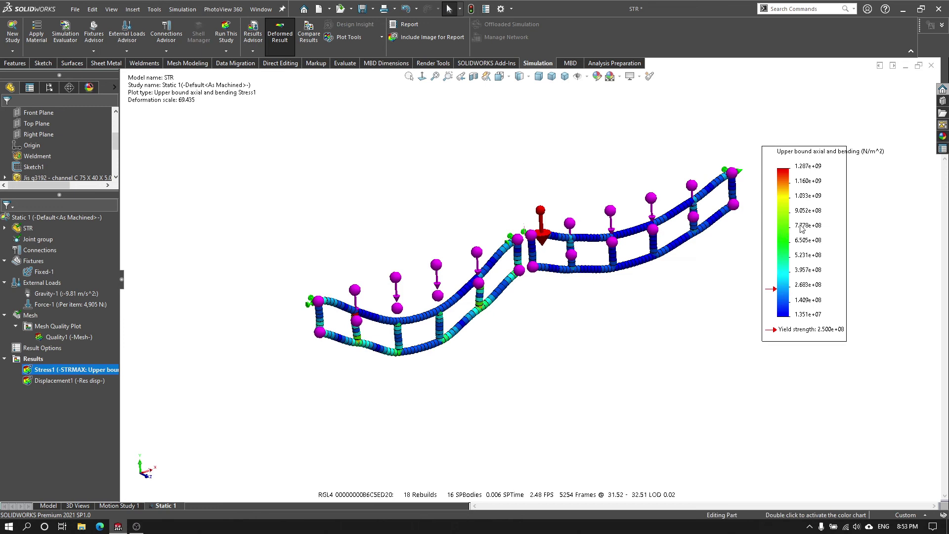
pyautogui.doubleClick(802, 228)
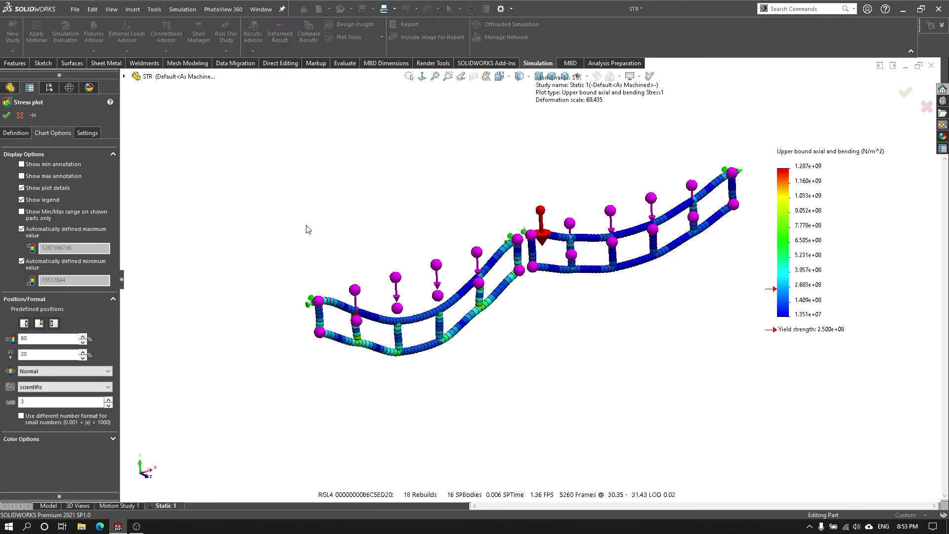
# Step: Set the stress legend to floating format with Max and Min annotations shown
pyautogui.click(64, 388)
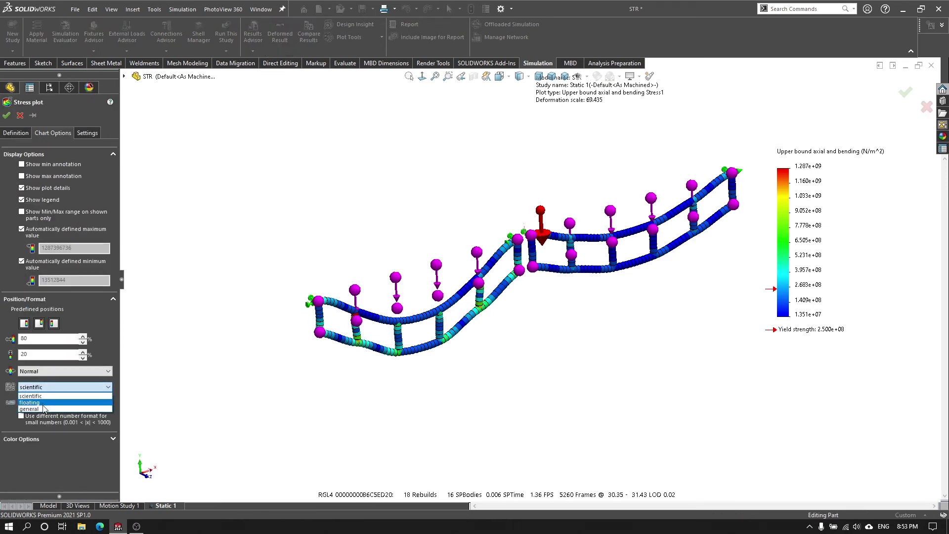
pyautogui.click(29, 402)
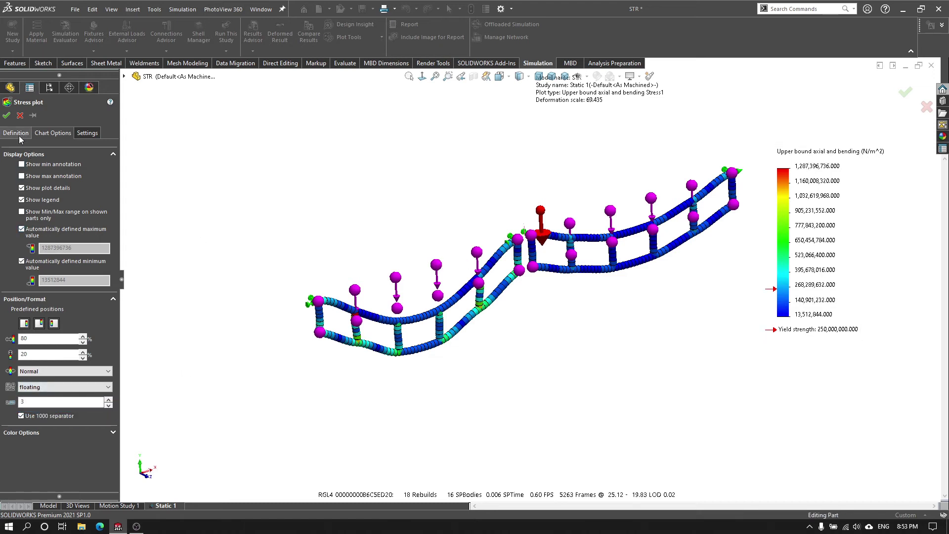
pyautogui.click(23, 177)
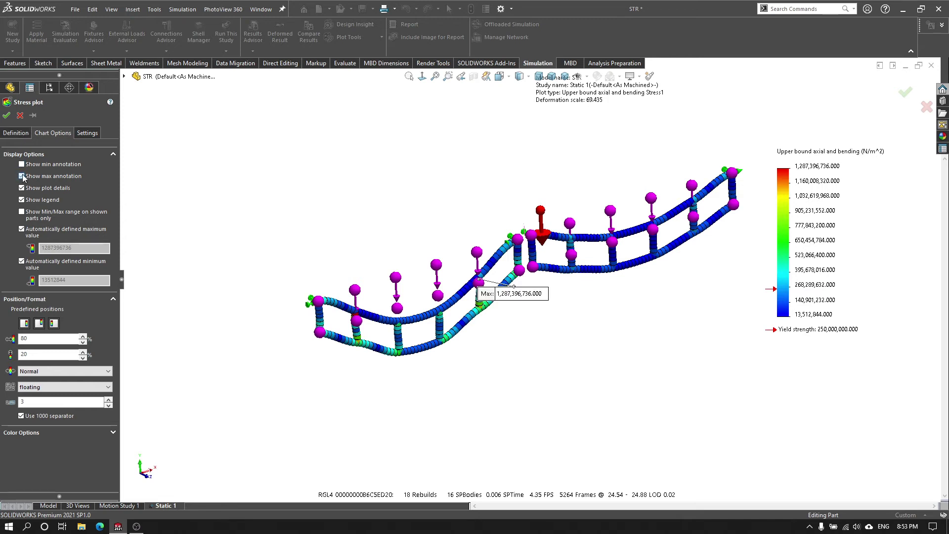
pyautogui.click(22, 165)
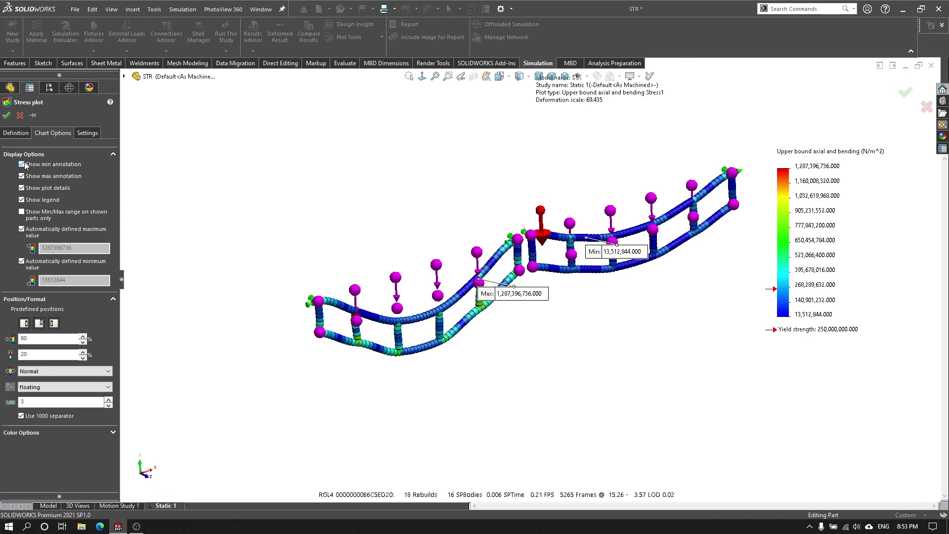
# Step: Change stress units to N/mm^2 (MPa) with true-scale deformation and apply
pyautogui.click(19, 134)
pyautogui.click(64, 178)
pyautogui.click(46, 209)
pyautogui.click(22, 247)
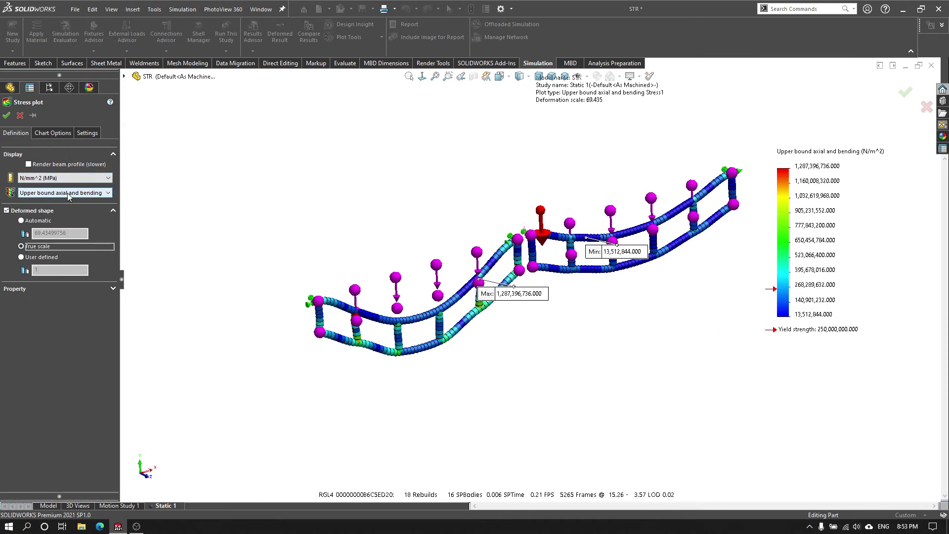
pyautogui.click(70, 132)
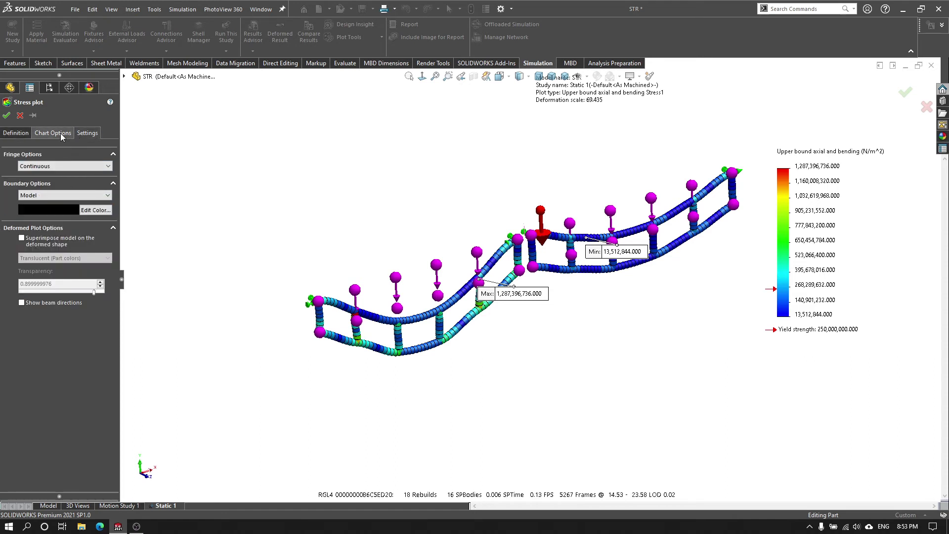
pyautogui.click(60, 132)
pyautogui.click(20, 133)
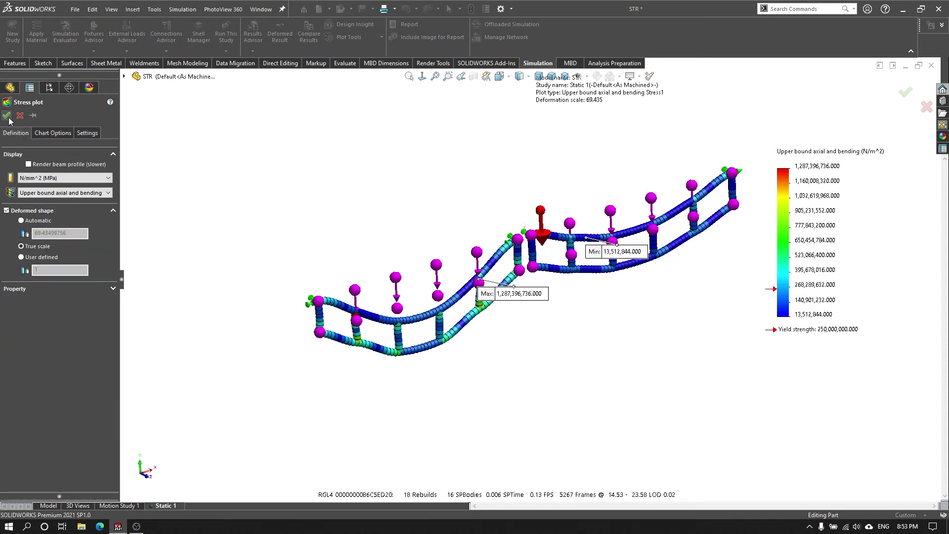
pyautogui.click(8, 117)
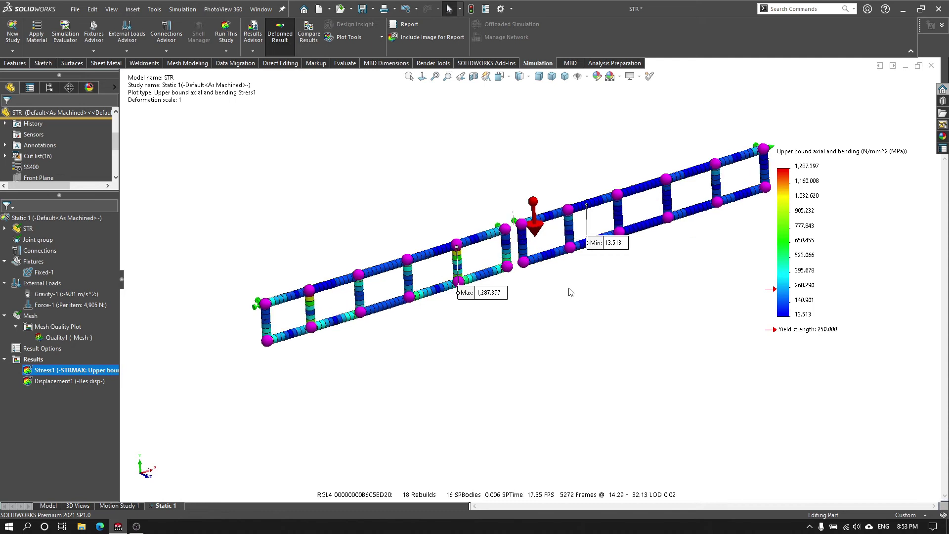
# Step: Move the Max and Min labels above the frame and view it obliquely
pyautogui.scroll(-2, 572, 292)
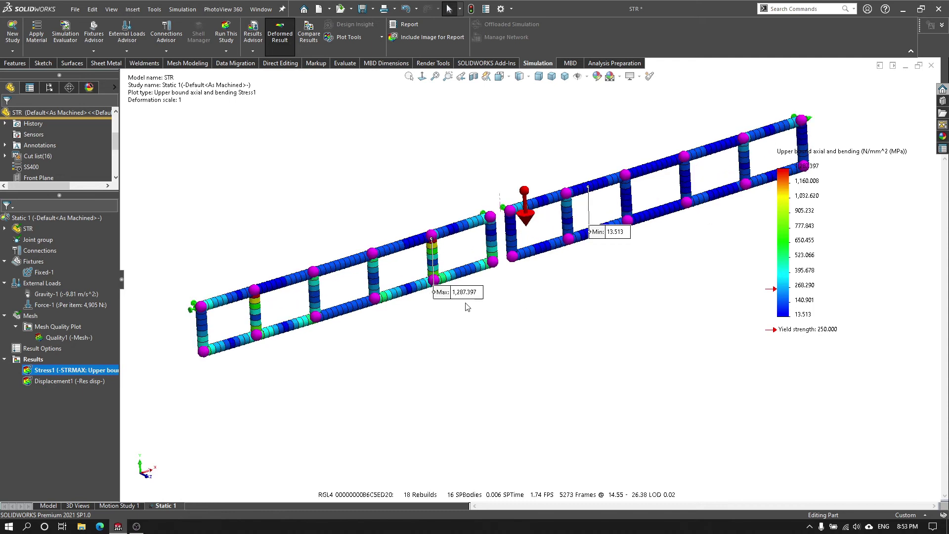
pyautogui.moveTo(443, 297)
pyautogui.mouseDown()
pyautogui.moveTo(428, 276)
pyautogui.moveTo(432, 160)
pyautogui.mouseUp()
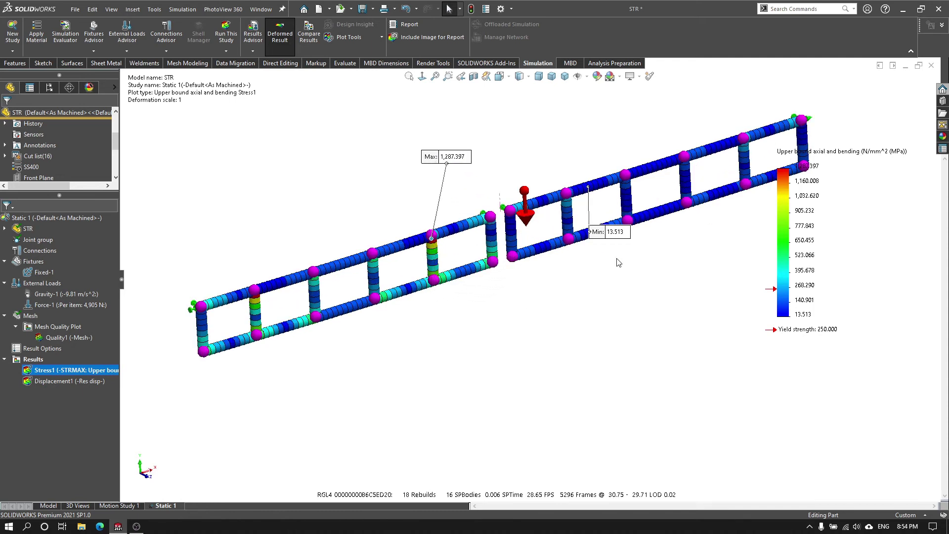
pyautogui.moveTo(598, 232); pyautogui.dragTo(532, 138)
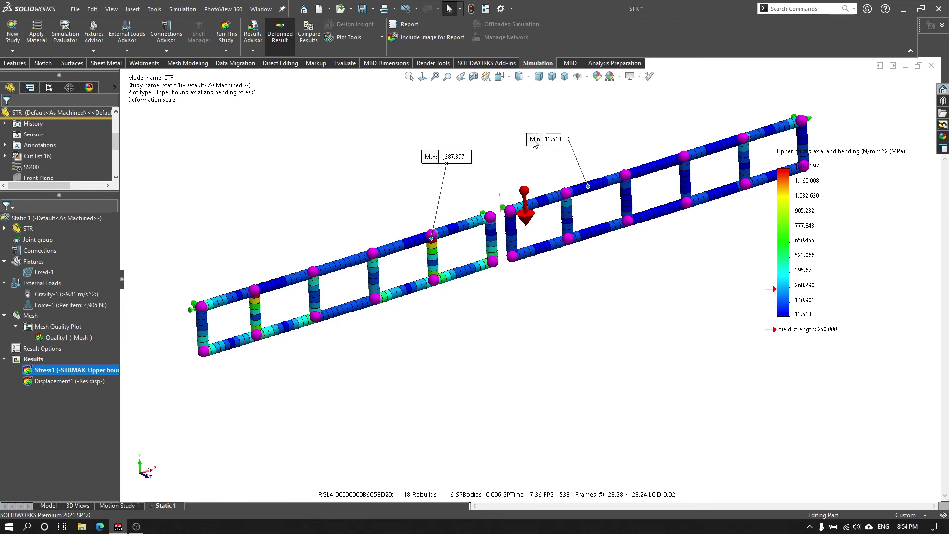
pyautogui.moveTo(609, 400)
pyautogui.mouseDown(button='middle')
pyautogui.moveTo(580, 264)
pyautogui.moveTo(607, 255)
pyautogui.mouseUp(button='middle')
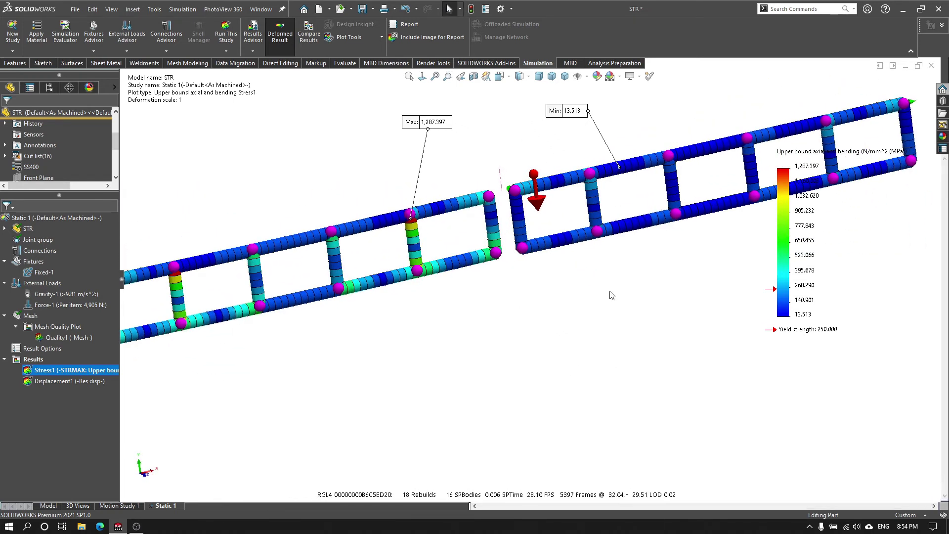
pyautogui.press('f')
pyautogui.scroll(-2, 511, 252)
pyautogui.scroll(-3, 515, 253)
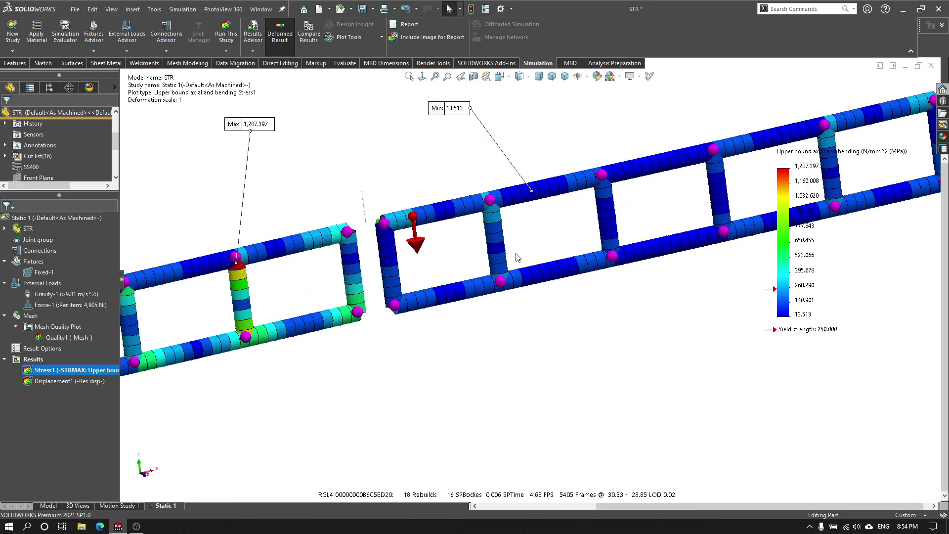
pyautogui.scroll(3, 518, 257)
pyautogui.scroll(3, 544, 269)
pyautogui.moveTo(555, 276); pyautogui.dragTo(573, 316, button='middle')
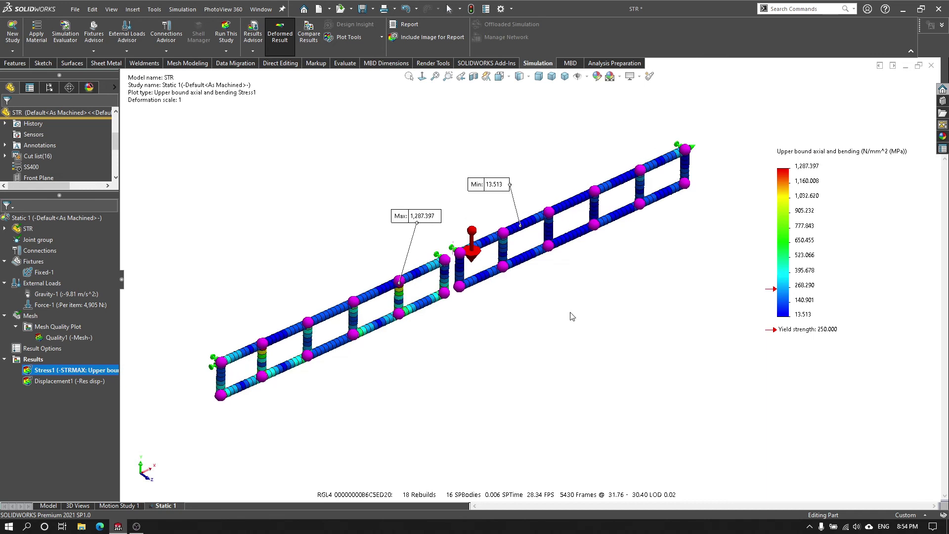
pyautogui.scroll(-2, 572, 317)
pyautogui.scroll(-2, 588, 267)
pyautogui.scroll(-2, 601, 219)
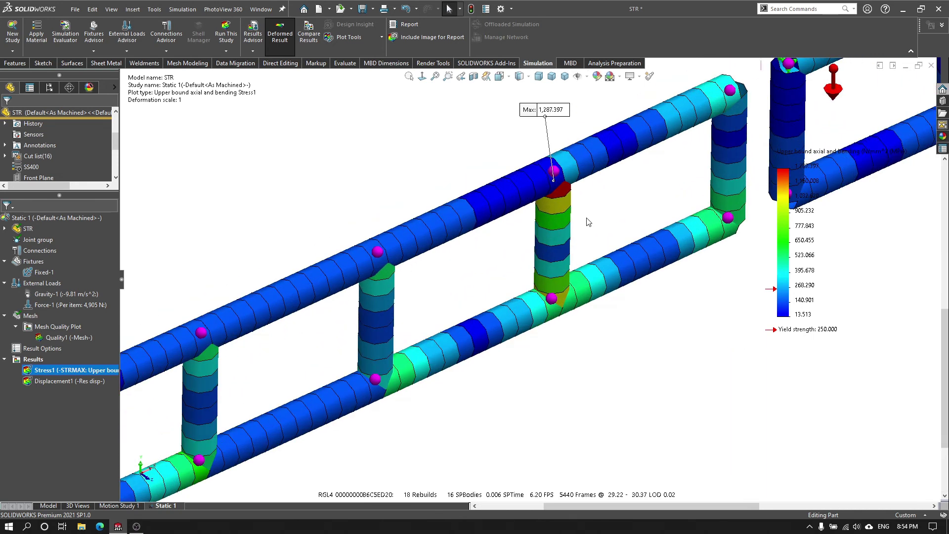
pyautogui.scroll(2, 589, 222)
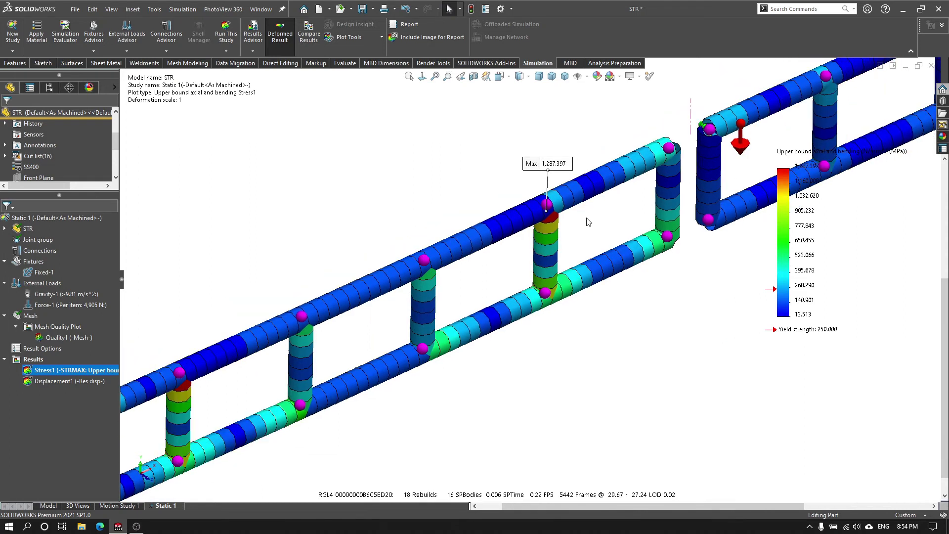
pyautogui.scroll(1, 589, 222)
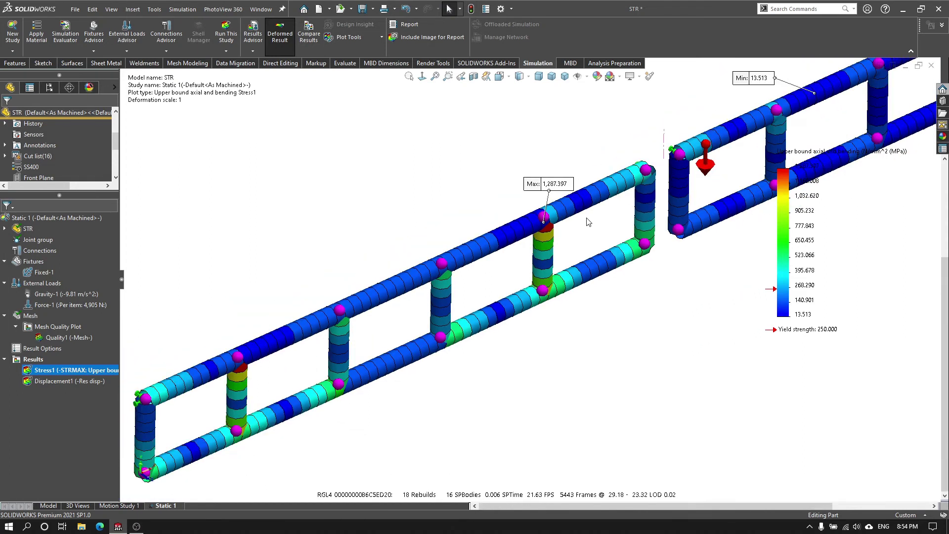
pyautogui.scroll(2, 426, 267)
pyautogui.scroll(-1, 445, 257)
pyautogui.scroll(-1, 459, 254)
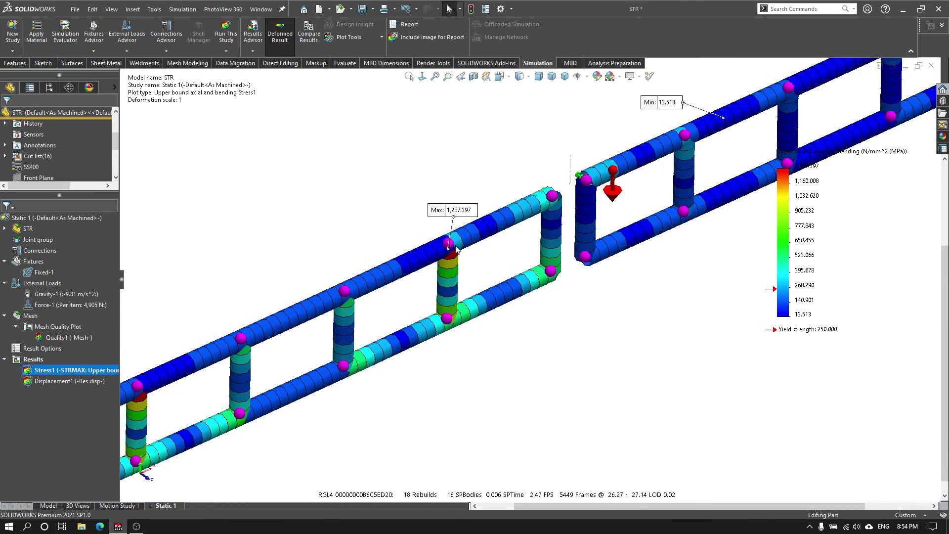
pyautogui.scroll(2, 566, 327)
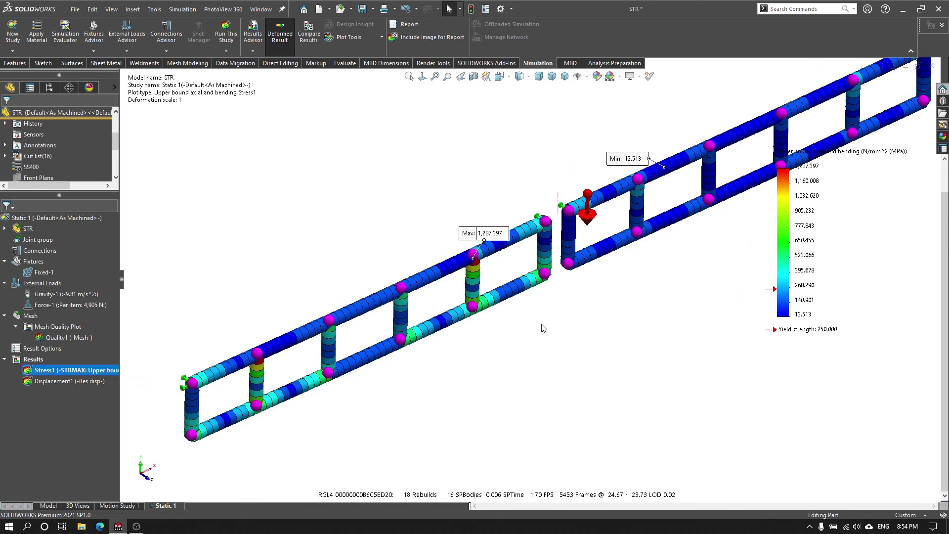
# Step: Keep the stress component as upper bound axial and bending and accept the plot
pyautogui.doubleClick(805, 247)
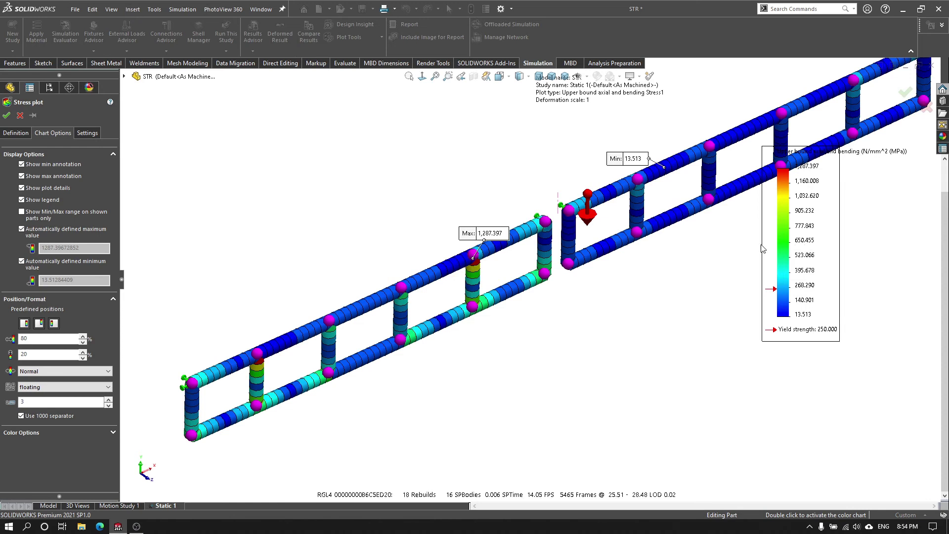
pyautogui.click(16, 133)
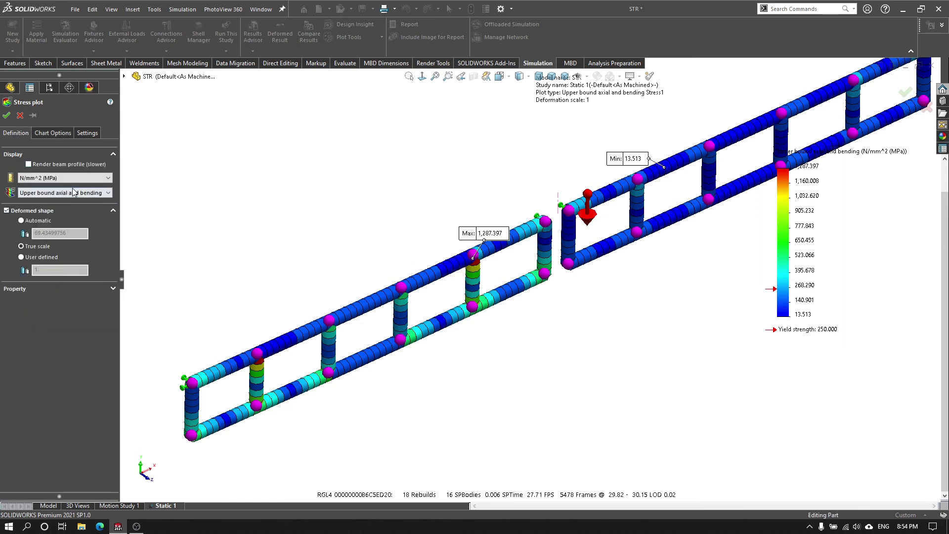
pyautogui.click(75, 193)
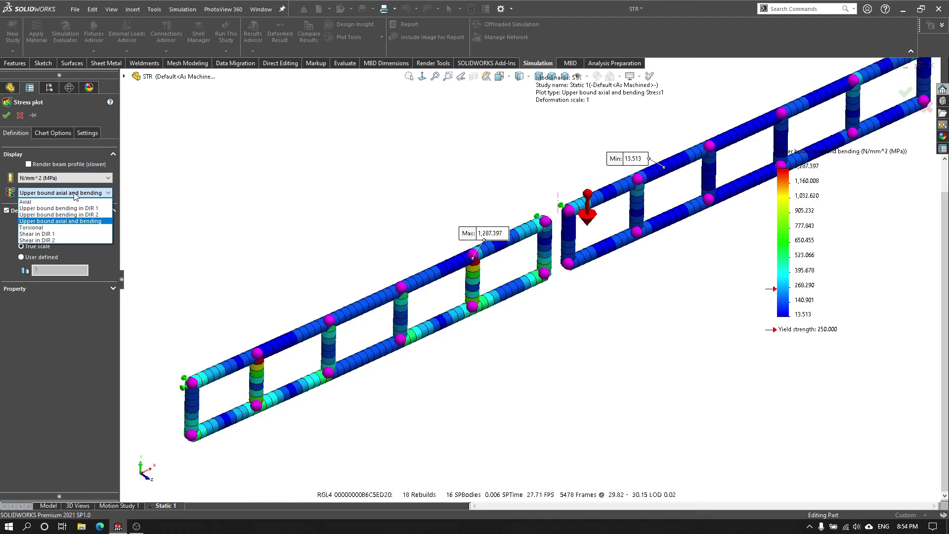
pyautogui.click(188, 196)
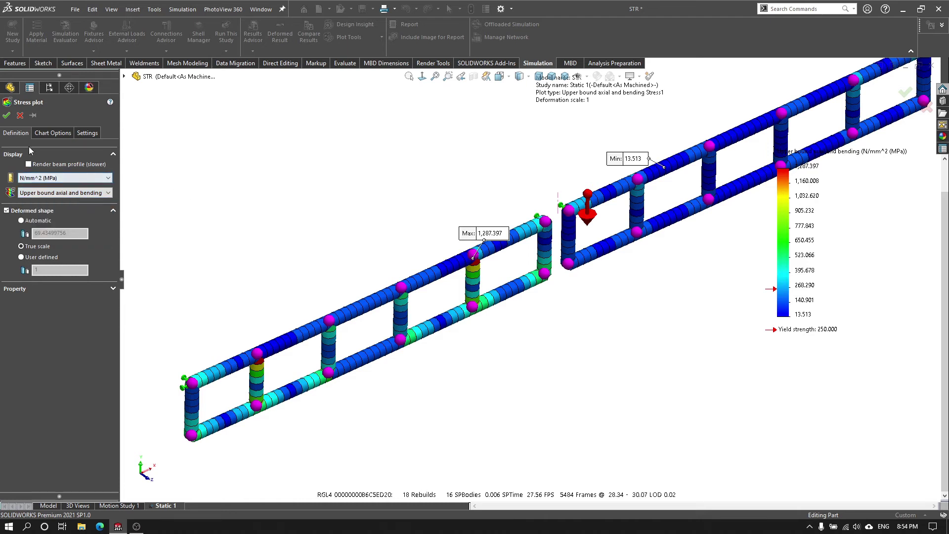
pyautogui.click(8, 116)
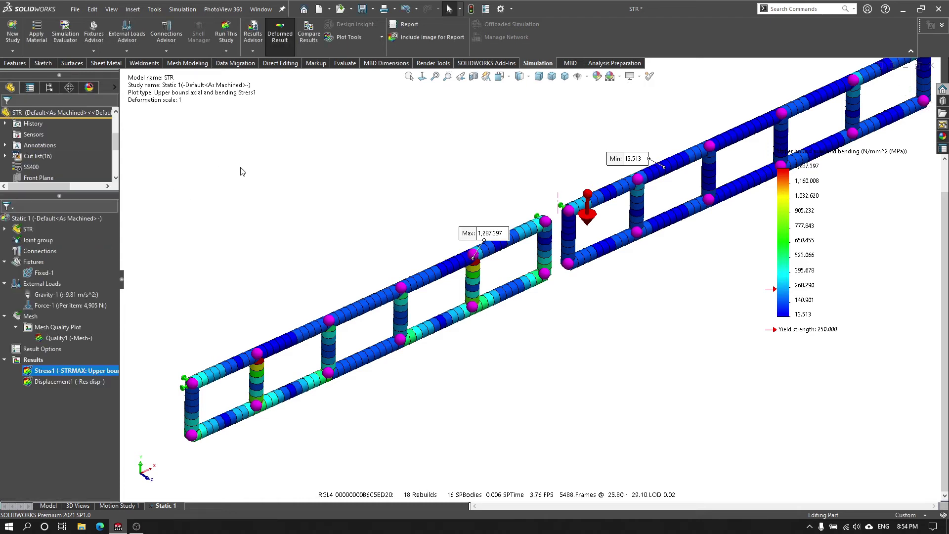
# Step: Open Displacement1 and set general number format, max/min annotations and true-scale deformation
pyautogui.click(66, 381)
pyautogui.doubleClick(67, 381)
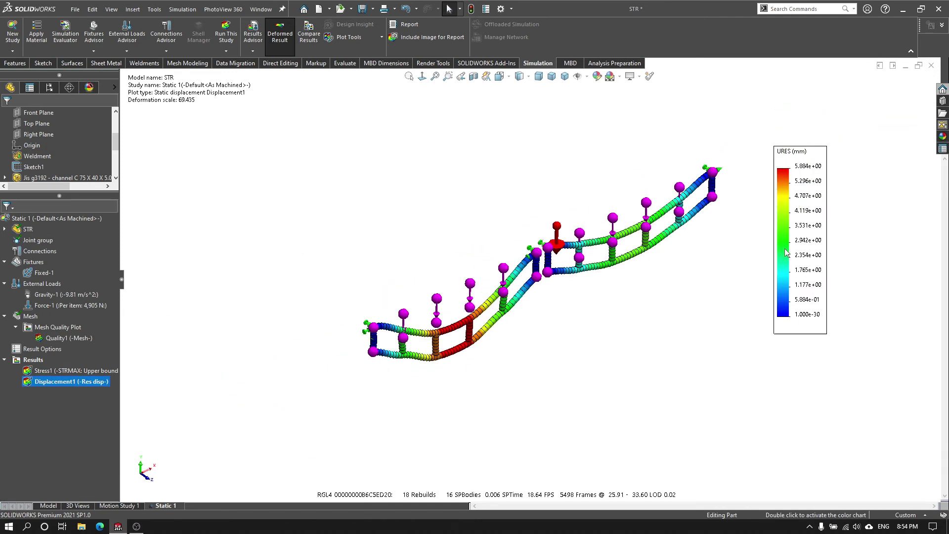
pyautogui.doubleClick(792, 246)
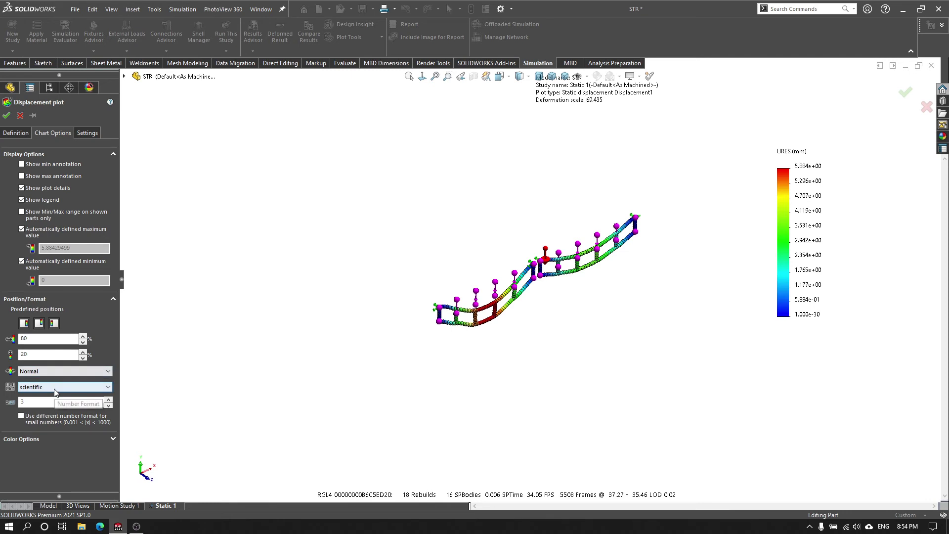
pyautogui.click(89, 387)
pyautogui.click(30, 409)
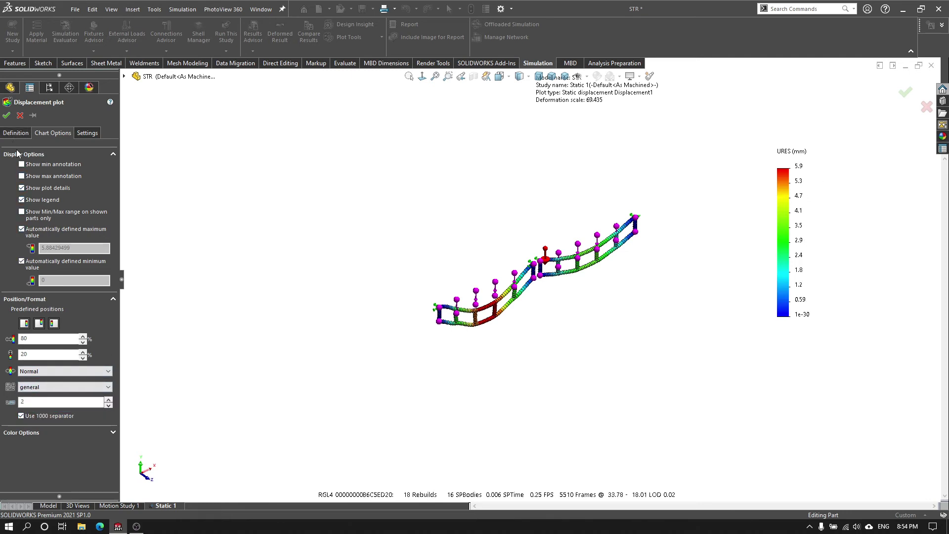
pyautogui.click(22, 176)
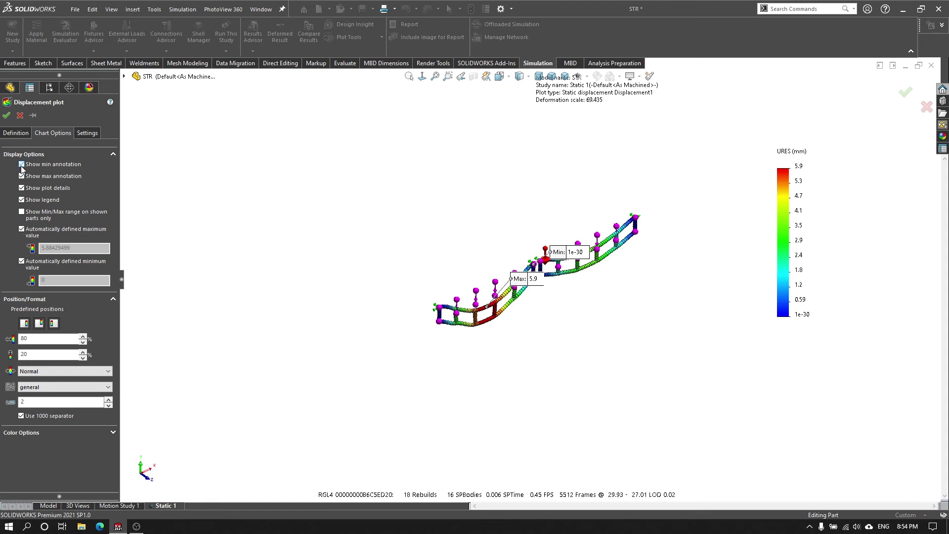
pyautogui.click(23, 135)
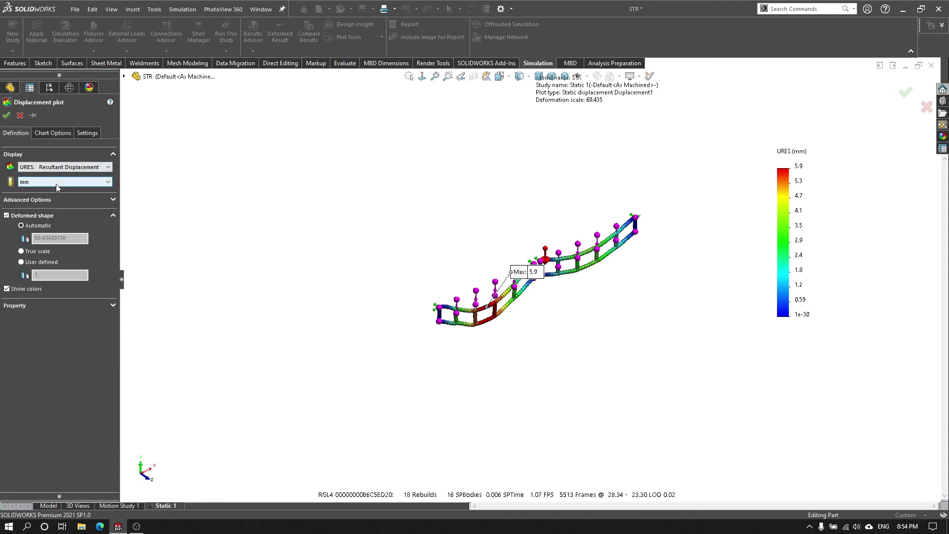
pyautogui.click(30, 251)
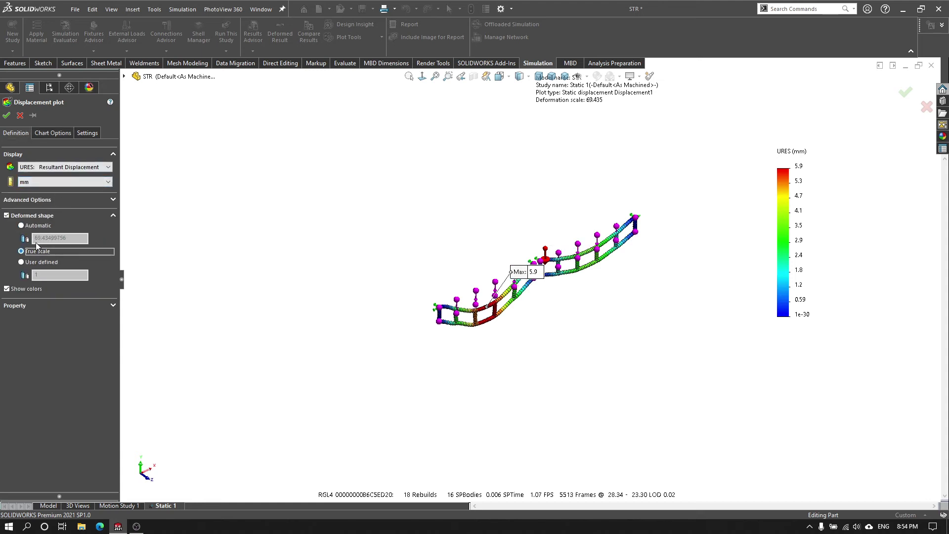
pyautogui.click(6, 116)
# Step: Zoom in and move the Max: 5.9 label beside the red mid-span of the left frame
pyautogui.scroll(-3, 517, 260)
pyautogui.scroll(-3, 514, 262)
pyautogui.scroll(-2, 514, 260)
pyautogui.scroll(-2, 514, 260)
pyautogui.scroll(2, 474, 237)
pyautogui.scroll(-3, 445, 277)
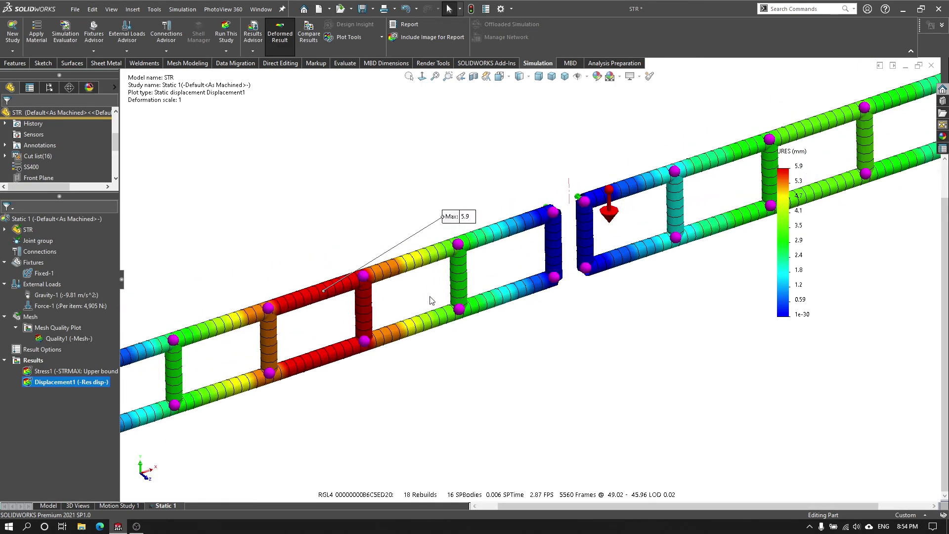
pyautogui.moveTo(465, 216); pyautogui.dragTo(313, 252)
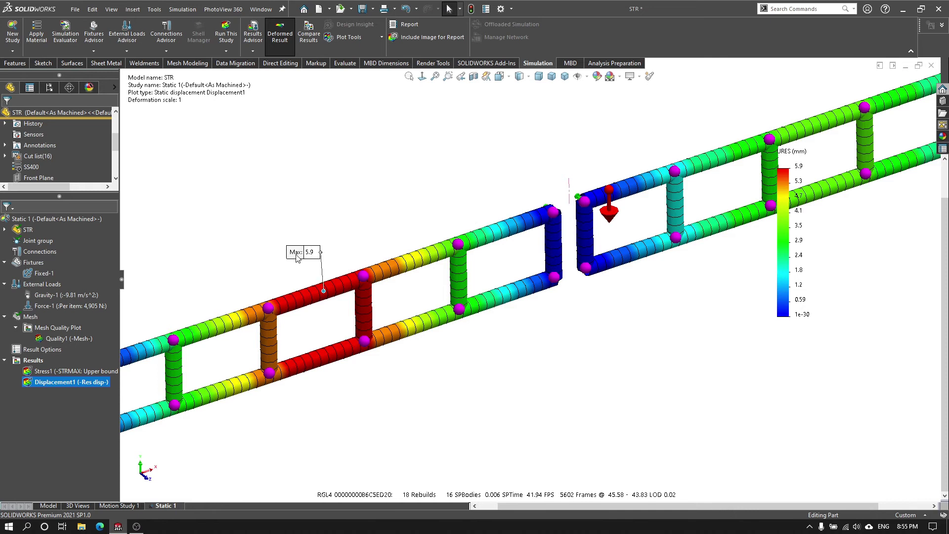
# Step: Orbit and zoom out to fit the whole frame, selecting the top channel beam
pyautogui.scroll(3, 438, 239)
pyautogui.moveTo(618, 233)
pyautogui.mouseDown(button='middle')
pyautogui.moveTo(691, 218)
pyautogui.moveTo(440, 233)
pyautogui.moveTo(483, 206)
pyautogui.mouseUp(button='middle')
pyautogui.scroll(-2, 440, 232)
pyautogui.scroll(-2, 440, 233)
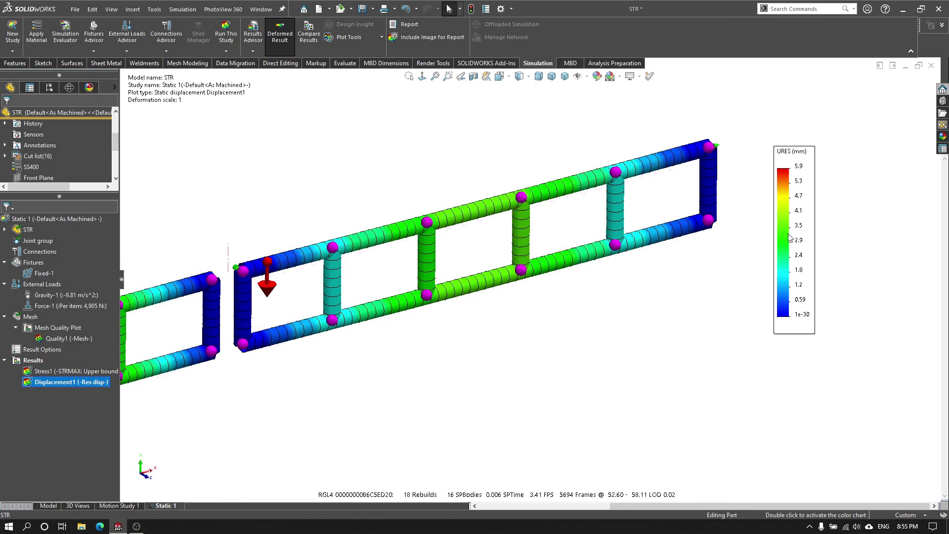
pyautogui.scroll(-2, 501, 239)
pyautogui.scroll(-1, 500, 239)
pyautogui.click(474, 202)
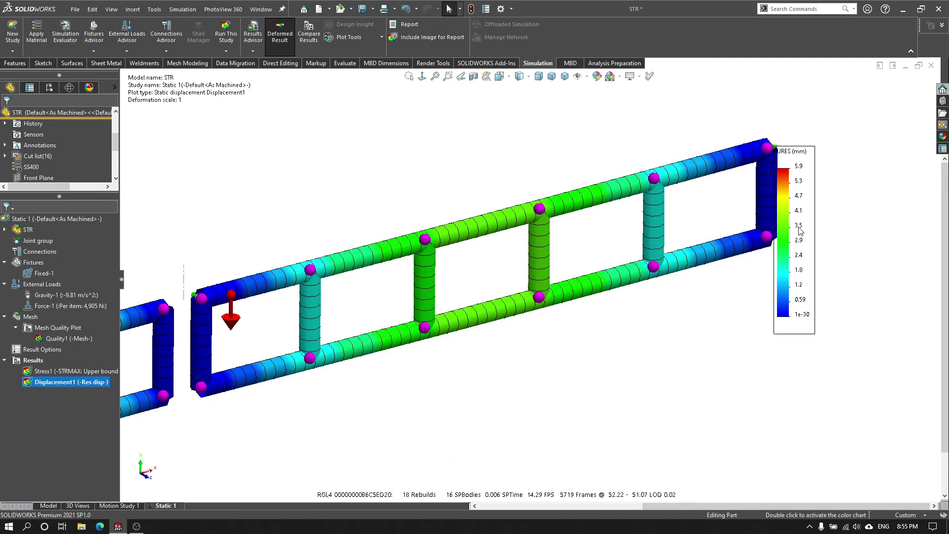
pyautogui.scroll(5, 529, 361)
pyautogui.moveTo(500, 361)
pyautogui.mouseDown(button='middle')
pyautogui.moveTo(500, 298)
pyautogui.moveTo(517, 330)
pyautogui.mouseUp(button='middle')
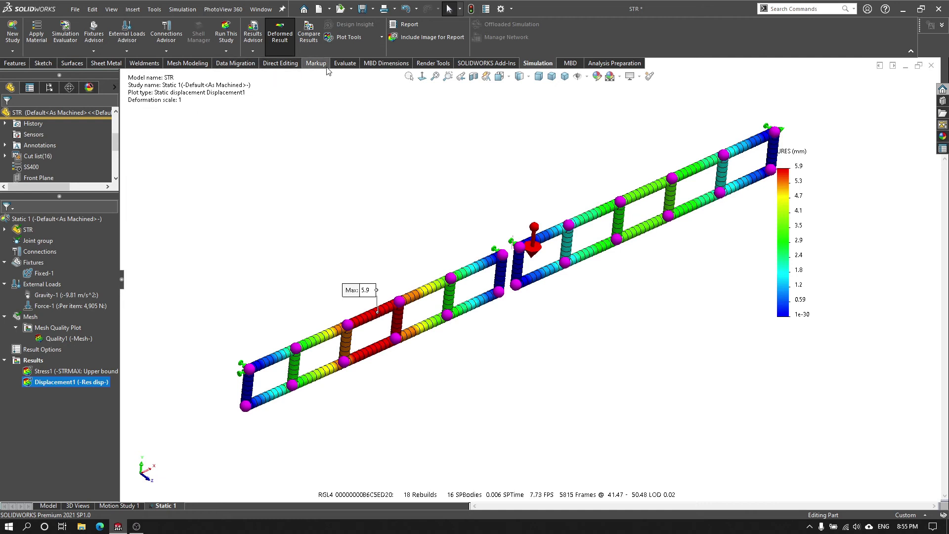
# Step: Switch to the Evaluate tools and back to the Simulation tools
pyautogui.click(344, 63)
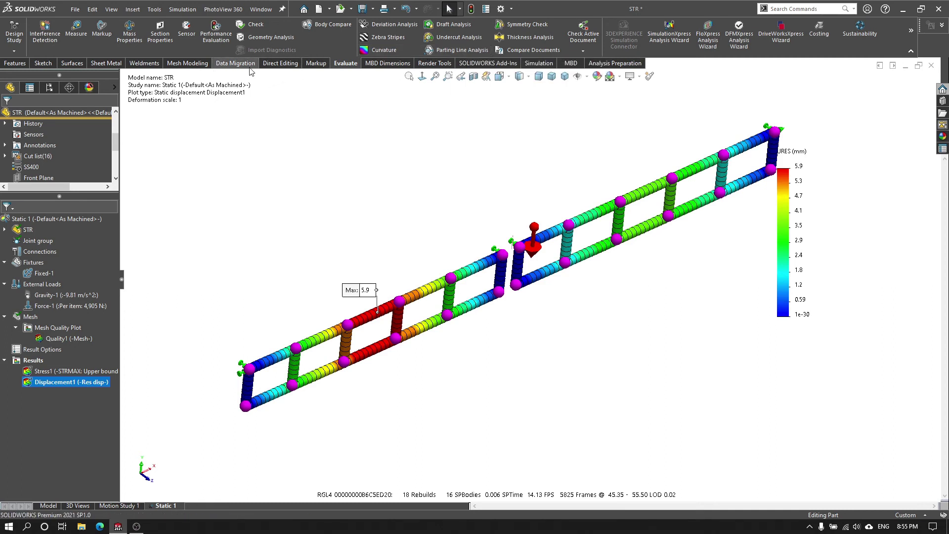
pyautogui.click(539, 63)
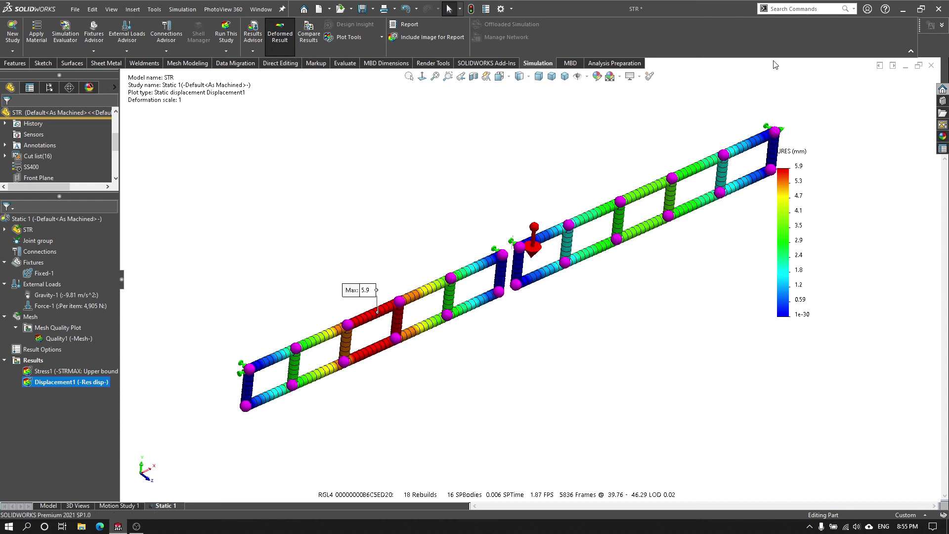
pyautogui.click(805, 8)
pyautogui.write('p')
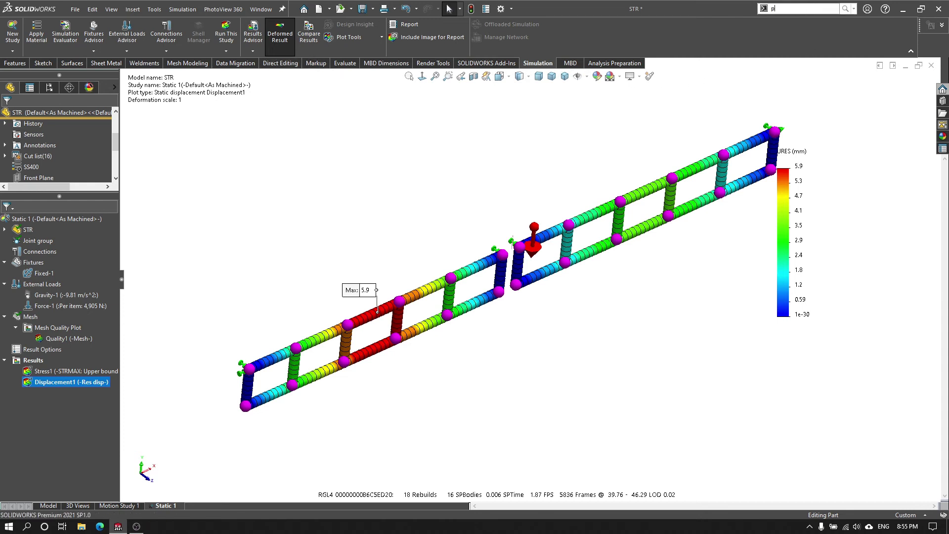
# Step: Probe the displacement at node 218 on the top beam, reading 3.3 mm
pyautogui.write('ro')
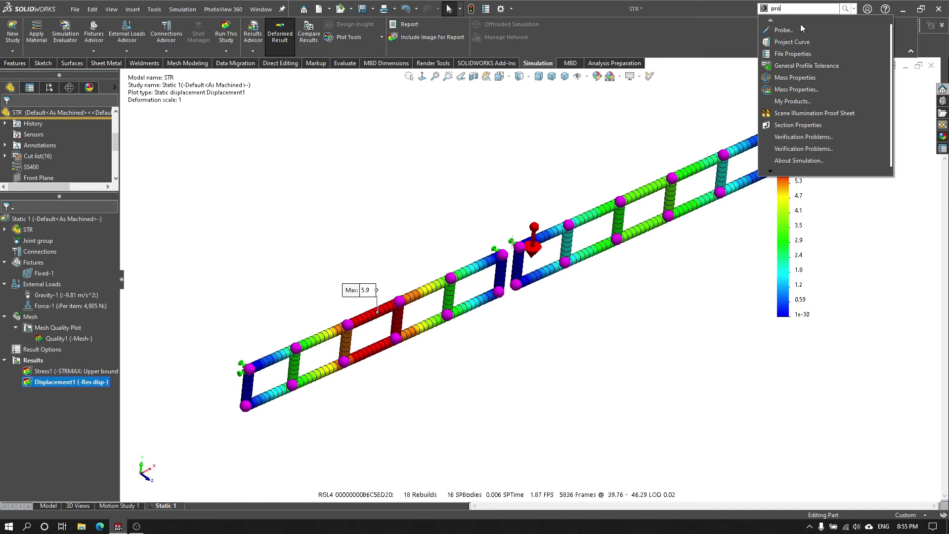
pyautogui.click(790, 29)
pyautogui.scroll(-2, 636, 217)
pyautogui.scroll(-2, 637, 217)
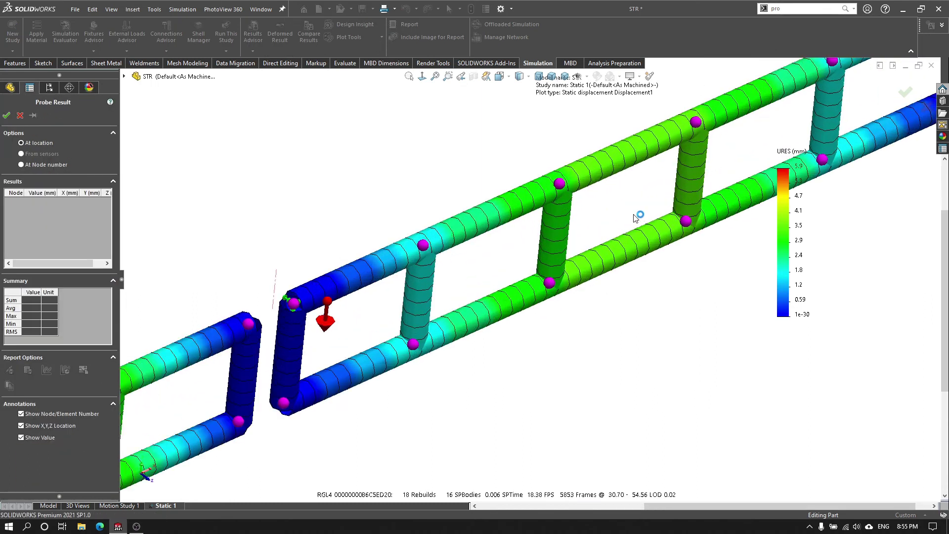
pyautogui.click(619, 164)
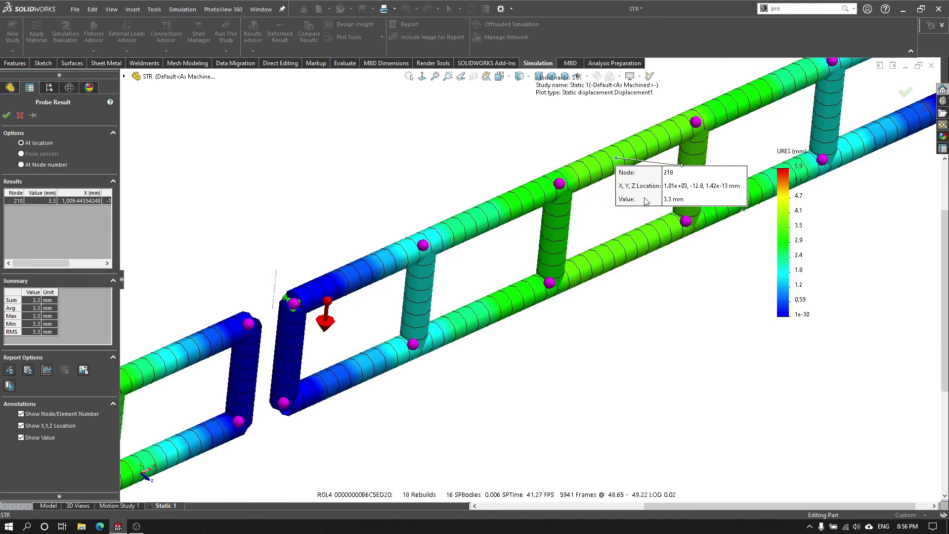
# Step: Move the Max: 5.9 label and node 218 readout clear of the model, then close the probe
pyautogui.scroll(2, 608, 210)
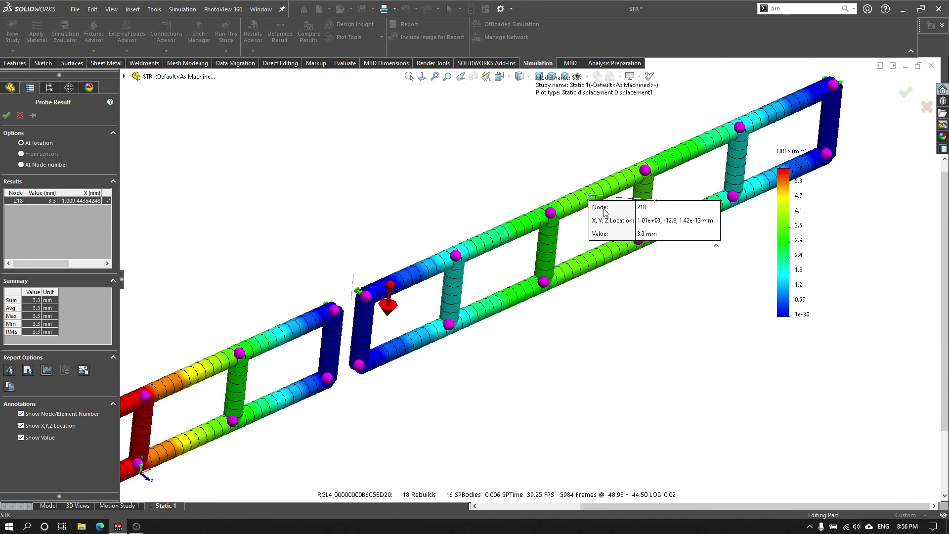
pyautogui.scroll(2, 475, 207)
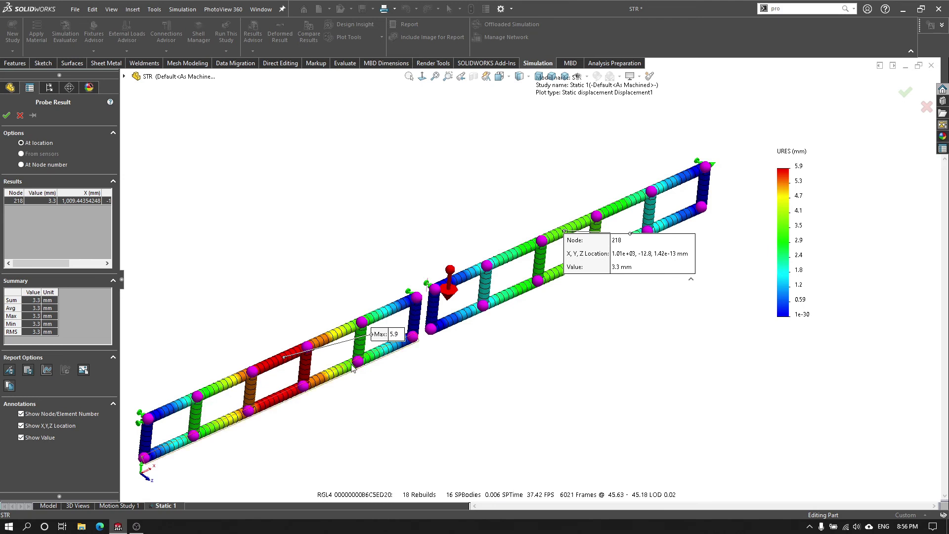
pyautogui.moveTo(383, 335); pyautogui.dragTo(371, 395)
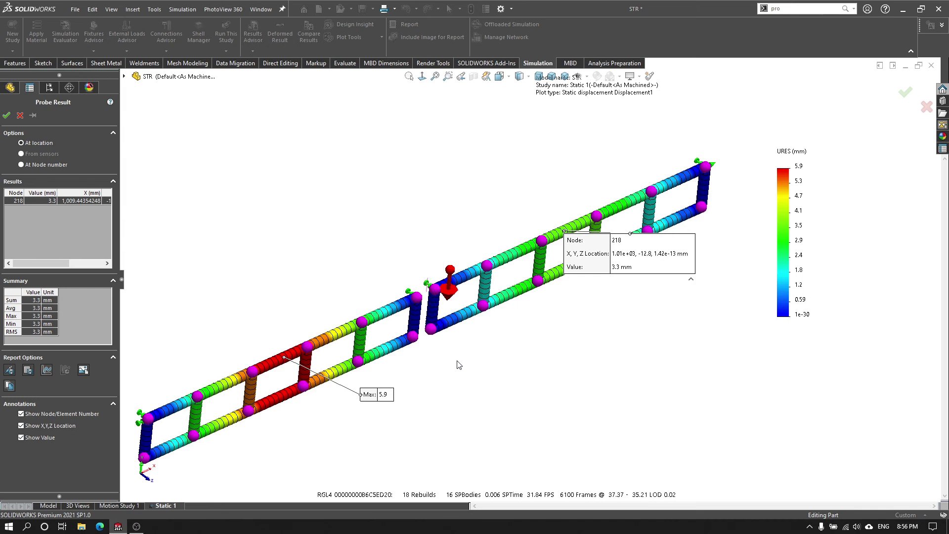
pyautogui.moveTo(574, 250); pyautogui.dragTo(393, 174)
pyautogui.moveTo(374, 398); pyautogui.dragTo(306, 234)
pyautogui.moveTo(600, 387)
pyautogui.mouseDown(button='middle')
pyautogui.moveTo(488, 214)
pyautogui.moveTo(467, 259)
pyautogui.mouseUp(button='middle')
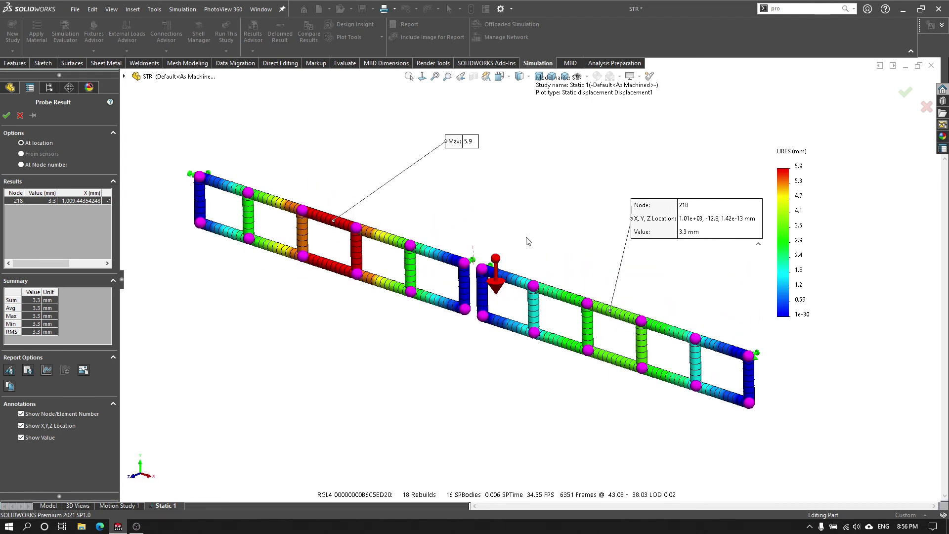
pyautogui.moveTo(654, 224)
pyautogui.mouseDown()
pyautogui.moveTo(516, 212)
pyautogui.moveTo(521, 196)
pyautogui.mouseUp()
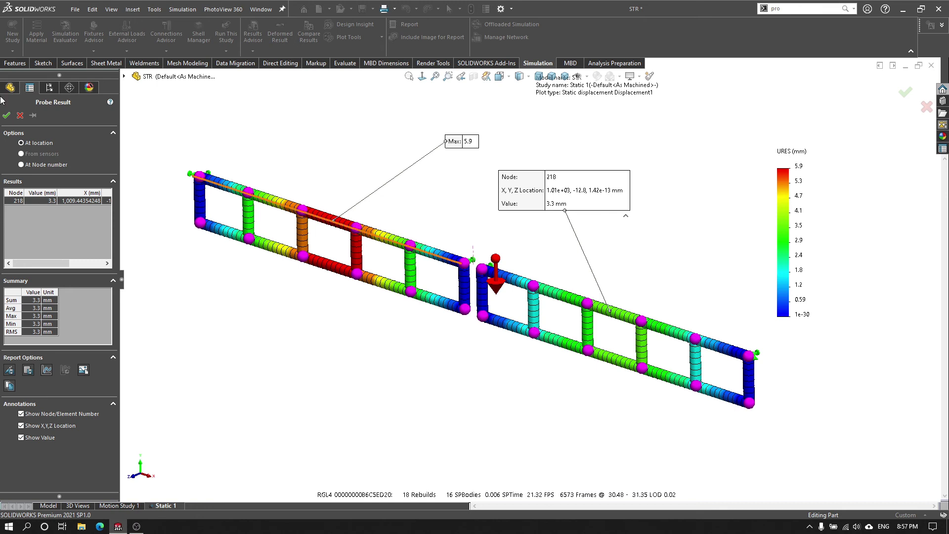
pyautogui.click(20, 115)
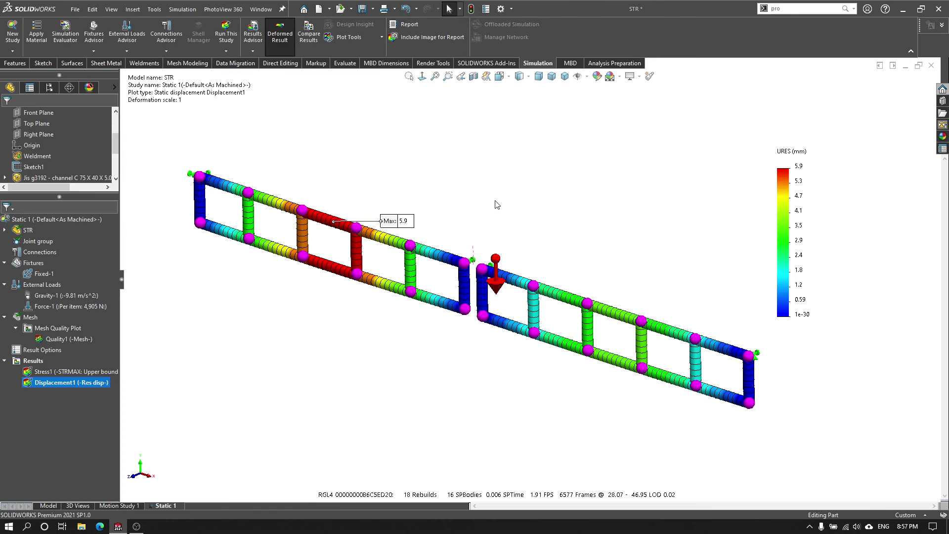
# Step: Open Mass Properties and recalculate for the left frame bodies box-selected in front view
pyautogui.scroll(-2, 496, 206)
pyautogui.scroll(2, 418, 220)
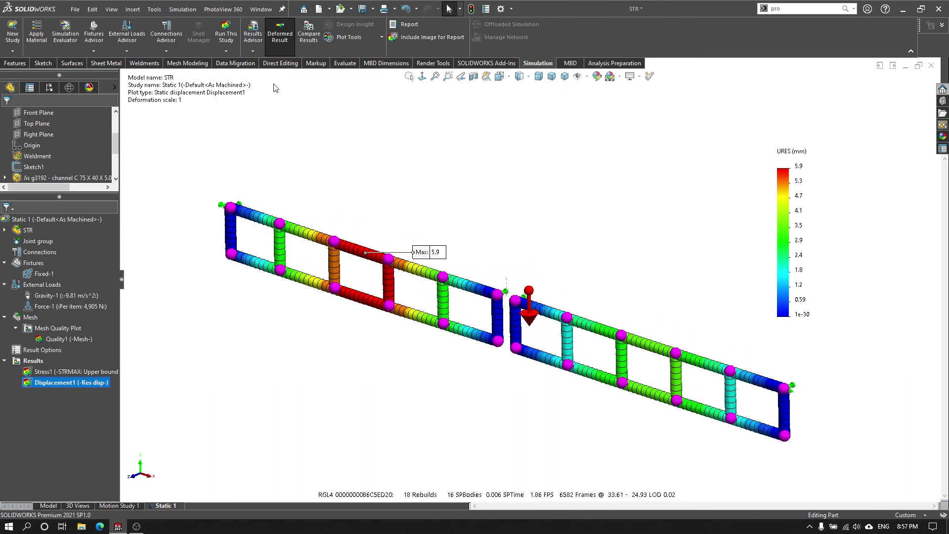
pyautogui.click(345, 63)
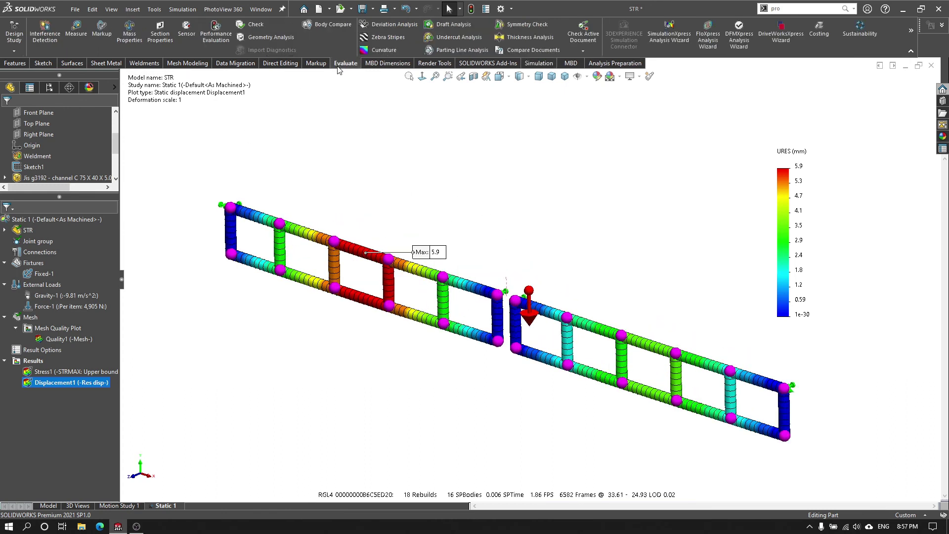
pyautogui.click(130, 34)
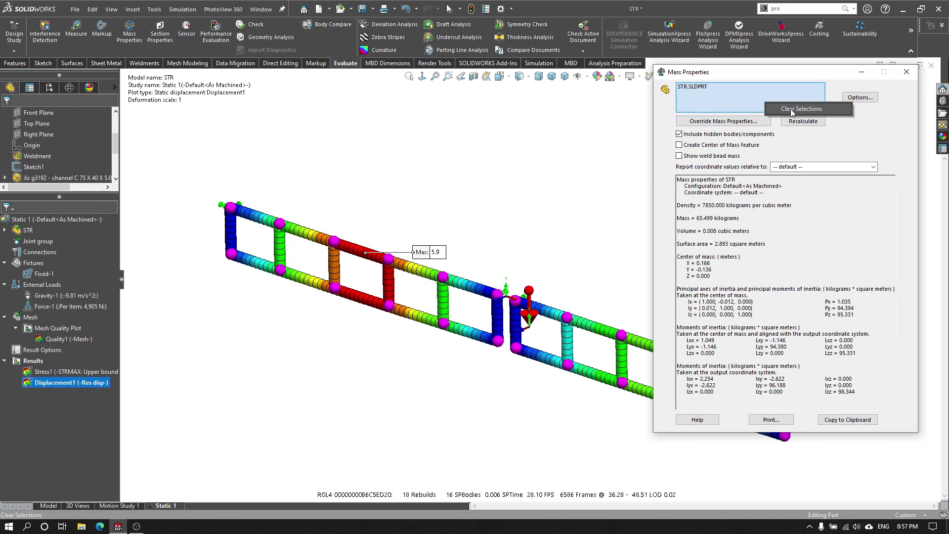
pyautogui.press('Escape')
pyautogui.hotkey('ctrl', '1')
pyautogui.moveTo(214, 174); pyautogui.dragTo(512, 445)
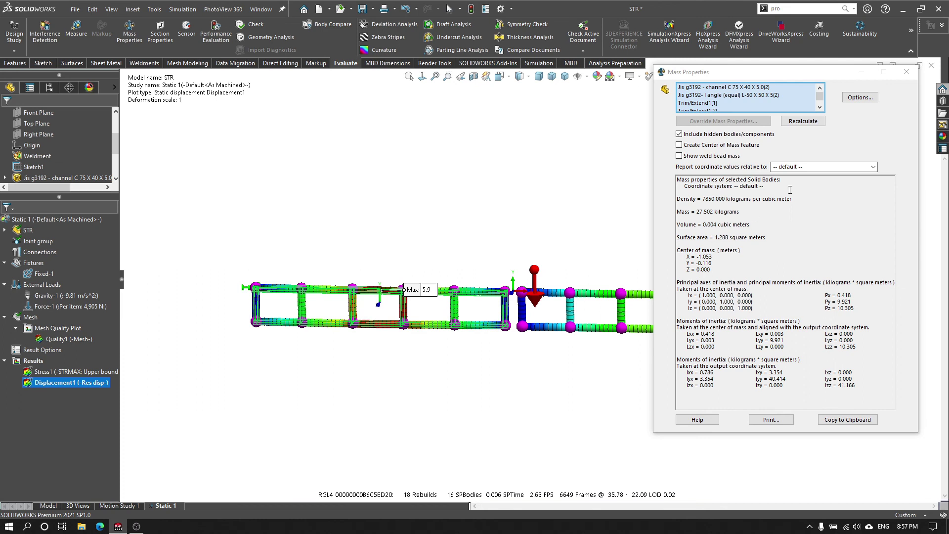
pyautogui.click(803, 121)
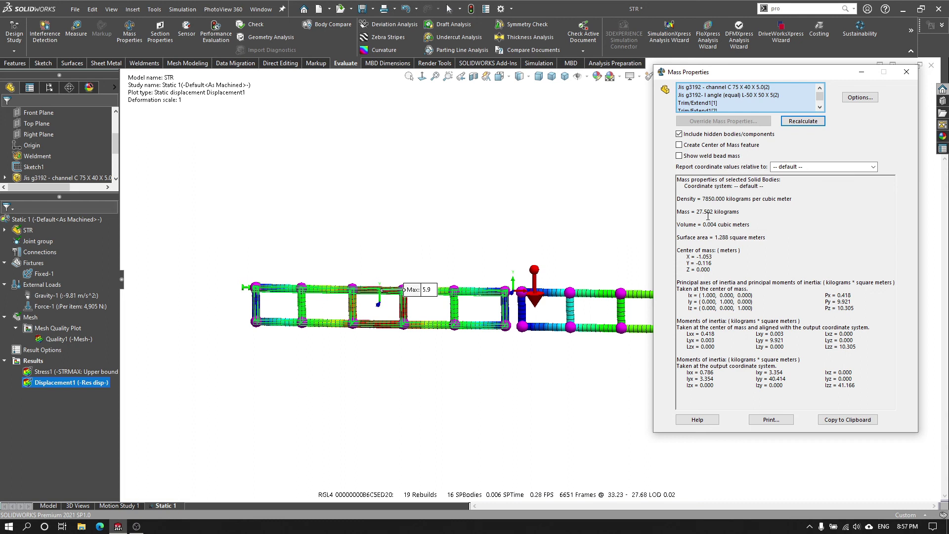
# Step: Remove Trim/Extend1[1] and clear all bodies from the mass selection list
pyautogui.rightClick(756, 103)
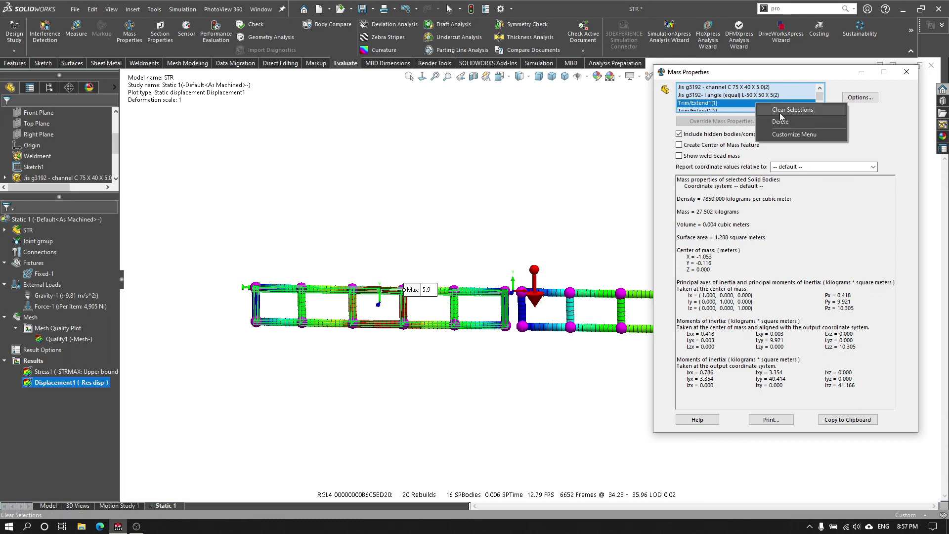
pyautogui.click(777, 121)
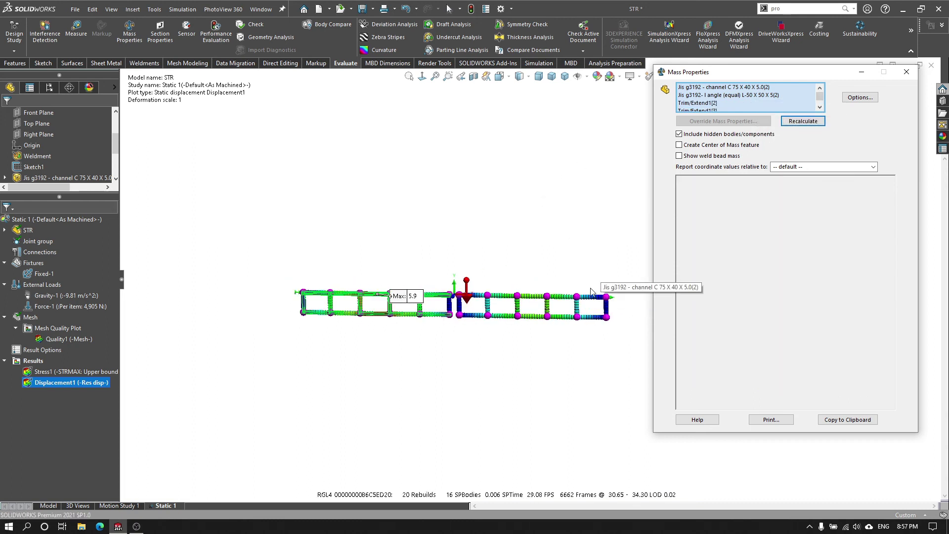
pyautogui.scroll(-2, 592, 292)
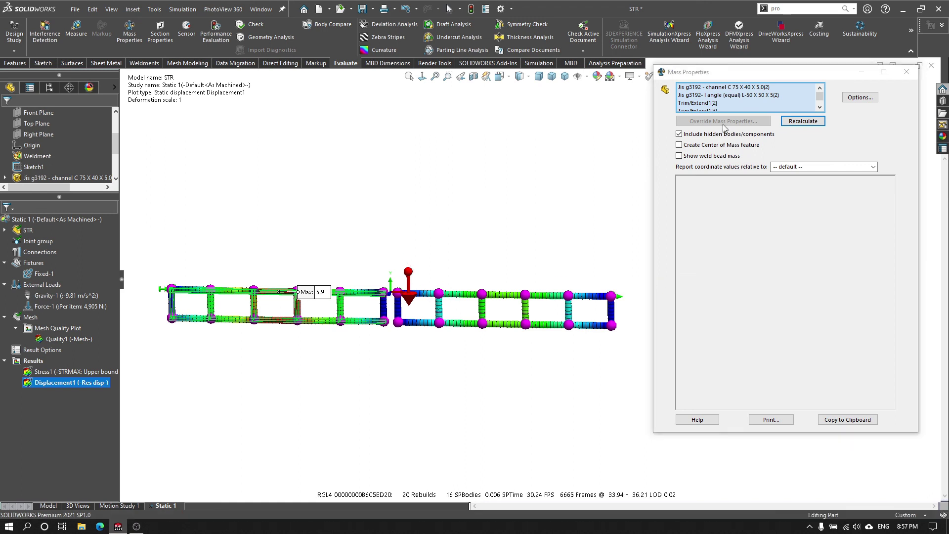
pyautogui.rightClick(776, 106)
pyautogui.click(804, 111)
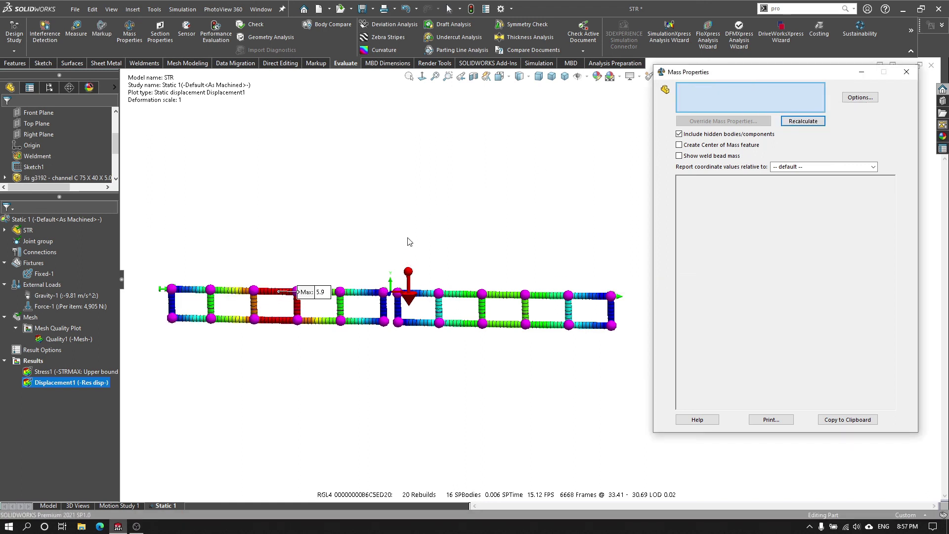
pyautogui.scroll(-1, 370, 227)
pyautogui.scroll(2, 371, 229)
pyautogui.scroll(-2, 358, 238)
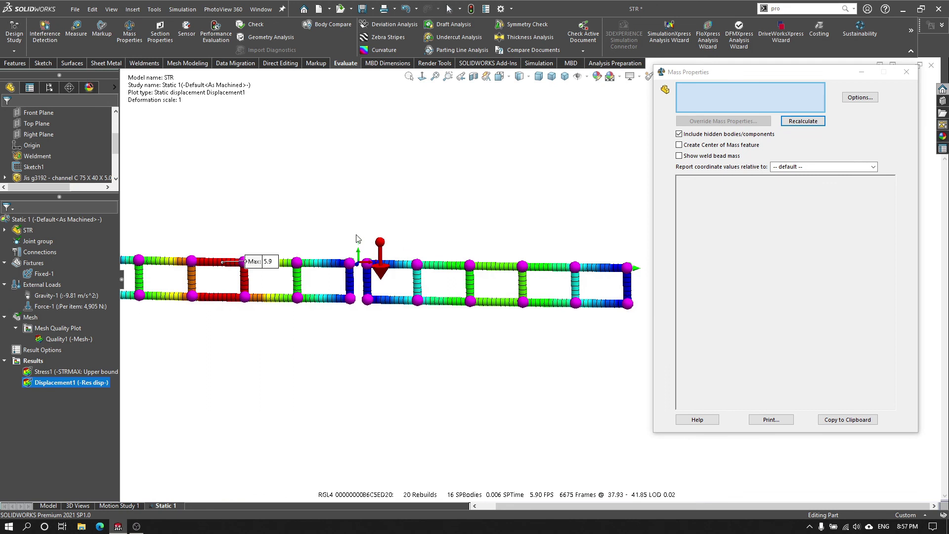
pyautogui.scroll(1, 358, 239)
# Step: Box-select the right-half members to read 37.997 kg, then close the mass results
pyautogui.moveTo(411, 228); pyautogui.dragTo(621, 351)
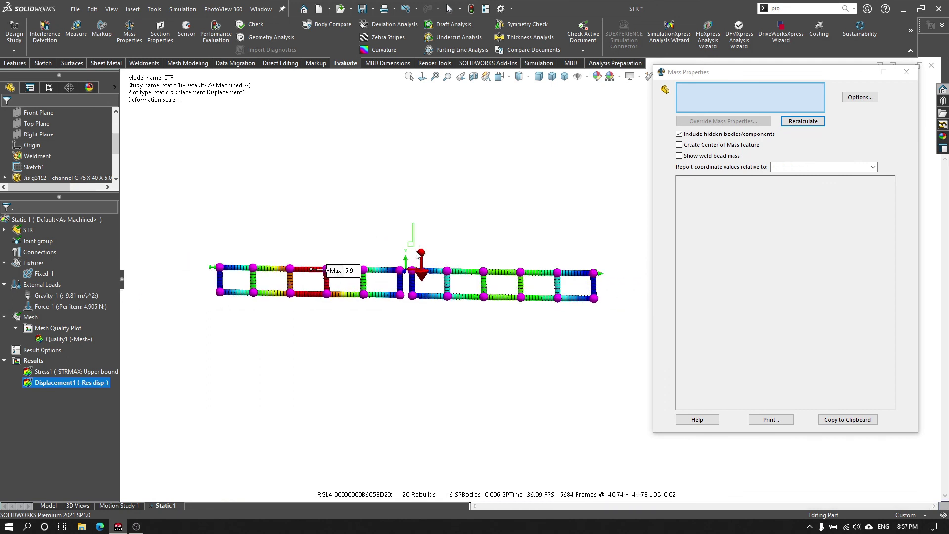
pyautogui.scroll(-1, 620, 351)
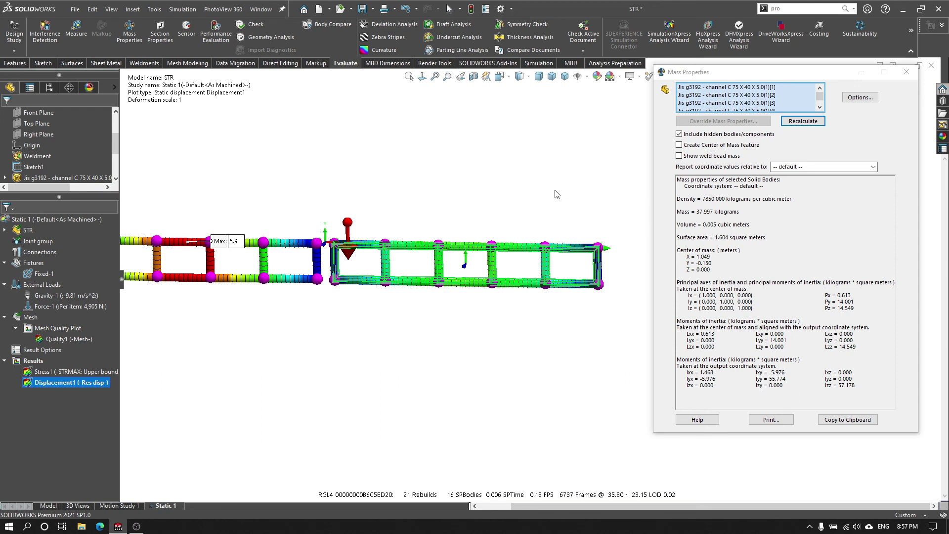
pyautogui.scroll(1, 345, 234)
pyautogui.moveTo(476, 277); pyautogui.dragTo(511, 301, button='middle')
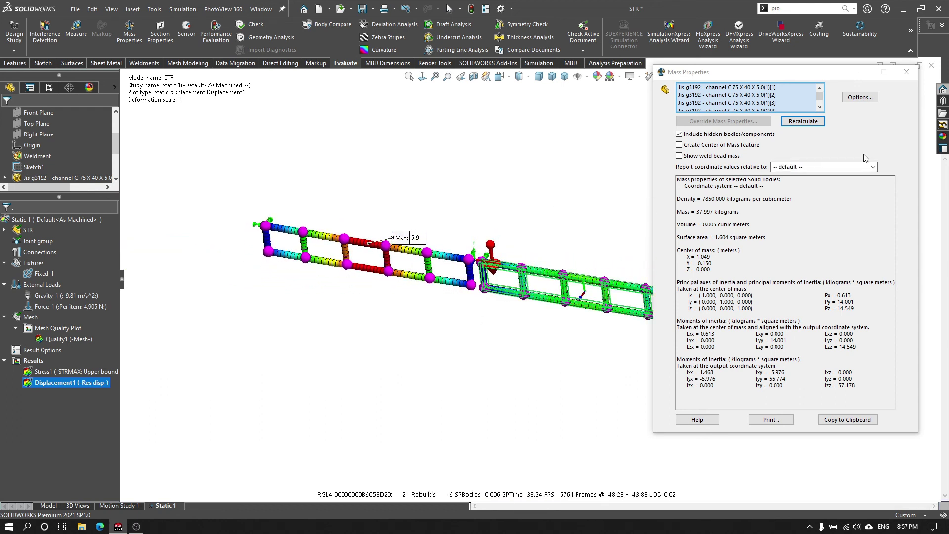
pyautogui.click(907, 72)
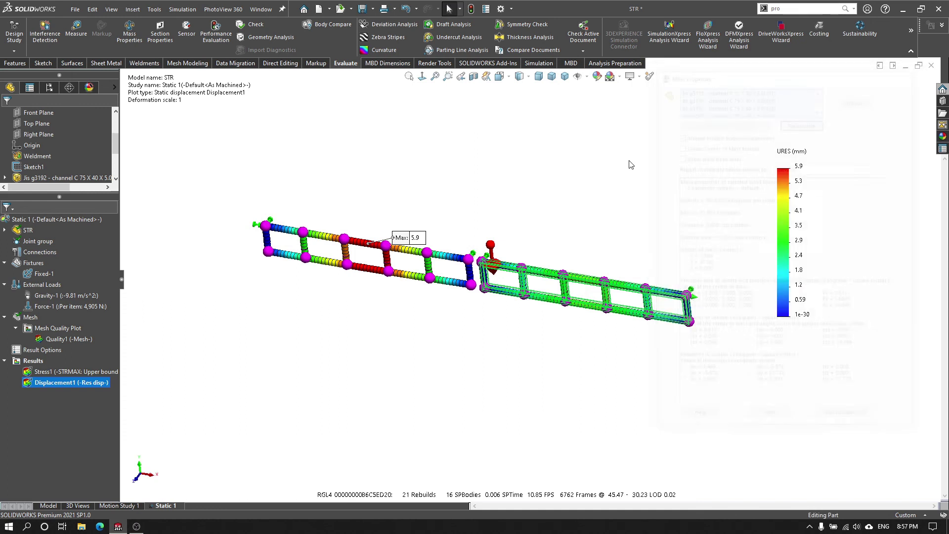
# Step: Define the Factor of Safety1 plot with its upper limit set to 5, showing minimum 0.19
pyautogui.scroll(-2, 552, 245)
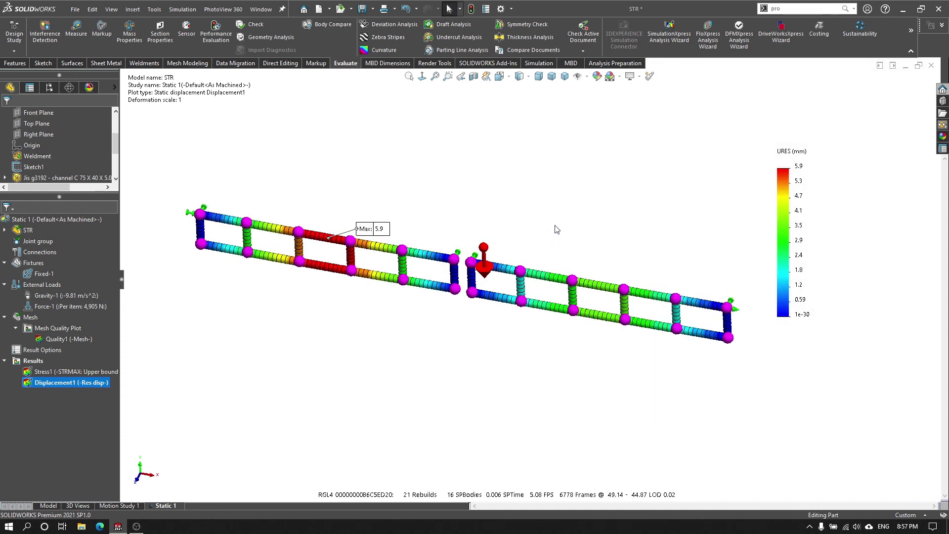
pyautogui.moveTo(564, 217)
pyautogui.mouseDown(button='middle')
pyautogui.moveTo(602, 209)
pyautogui.moveTo(571, 195)
pyautogui.mouseUp(button='middle')
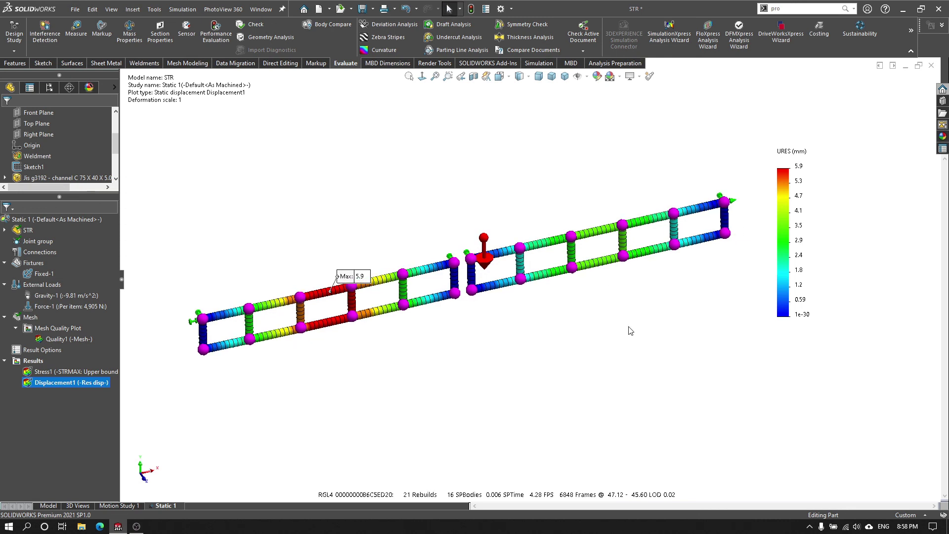
pyautogui.rightClick(37, 360)
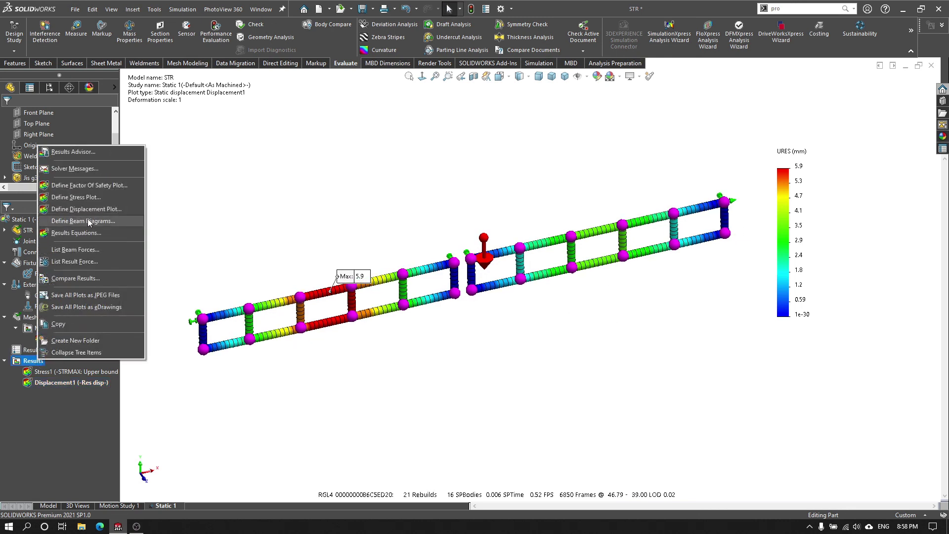
pyautogui.press('Escape')
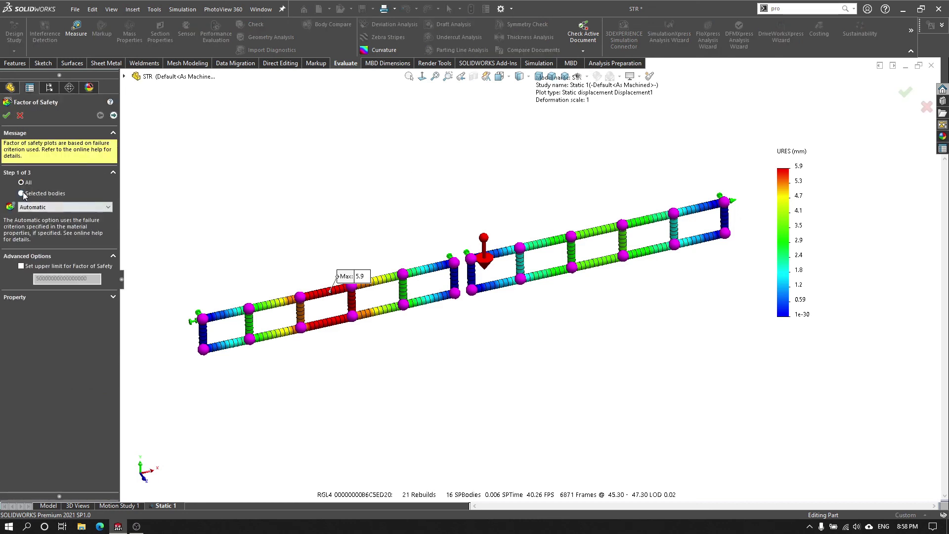
pyautogui.click(24, 266)
pyautogui.doubleClick(74, 280)
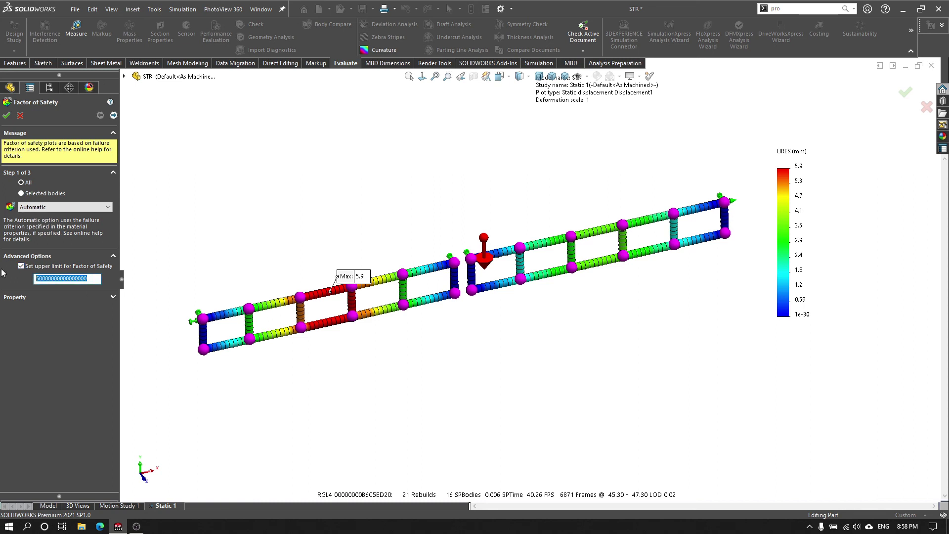
pyautogui.write('5')
pyautogui.click(7, 115)
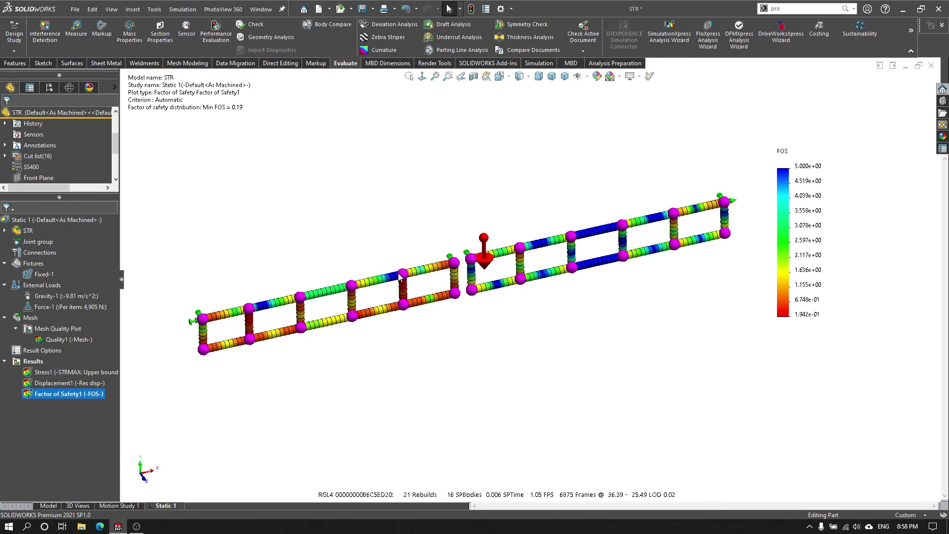
# Step: Set the FOS legend to general number format with 2 significant digits
pyautogui.doubleClick(807, 240)
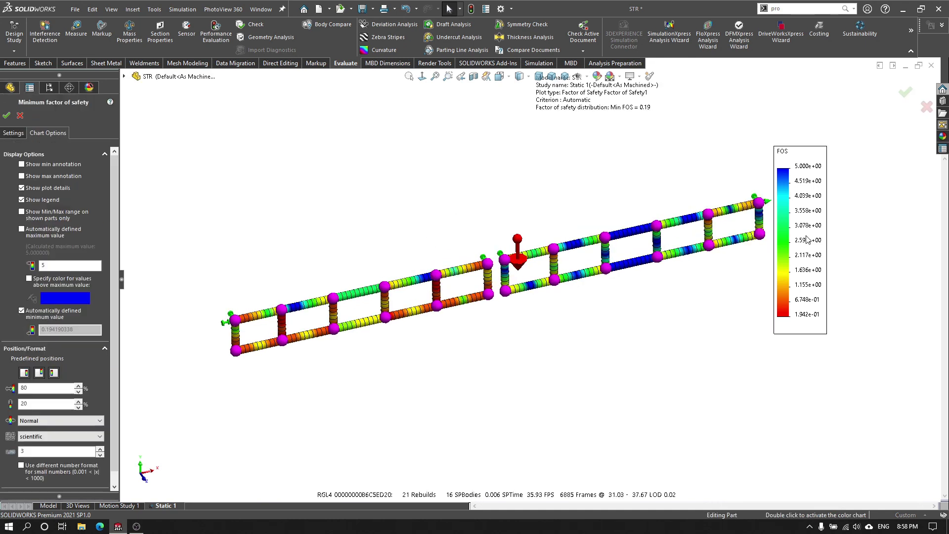
pyautogui.click(68, 443)
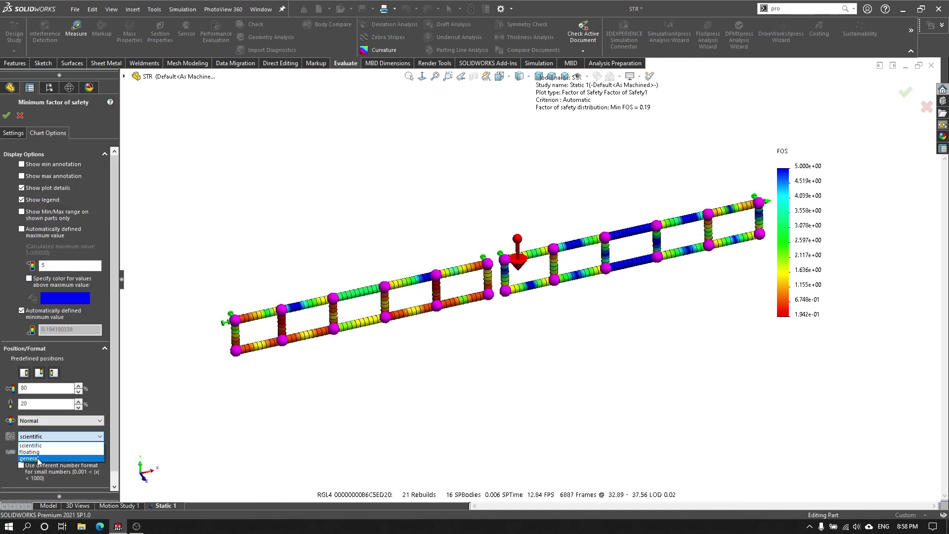
pyautogui.click(37, 458)
pyautogui.click(109, 455)
pyautogui.click(6, 115)
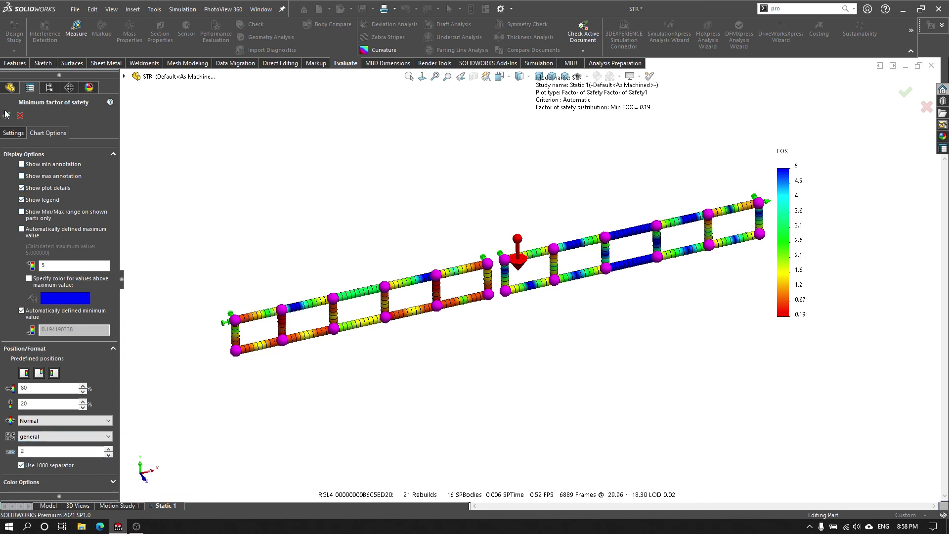
# Step: Orbit and zoom to inspect the lowest factor-of-safety values along the left frame
pyautogui.moveTo(504, 251); pyautogui.dragTo(536, 262, button='middle')
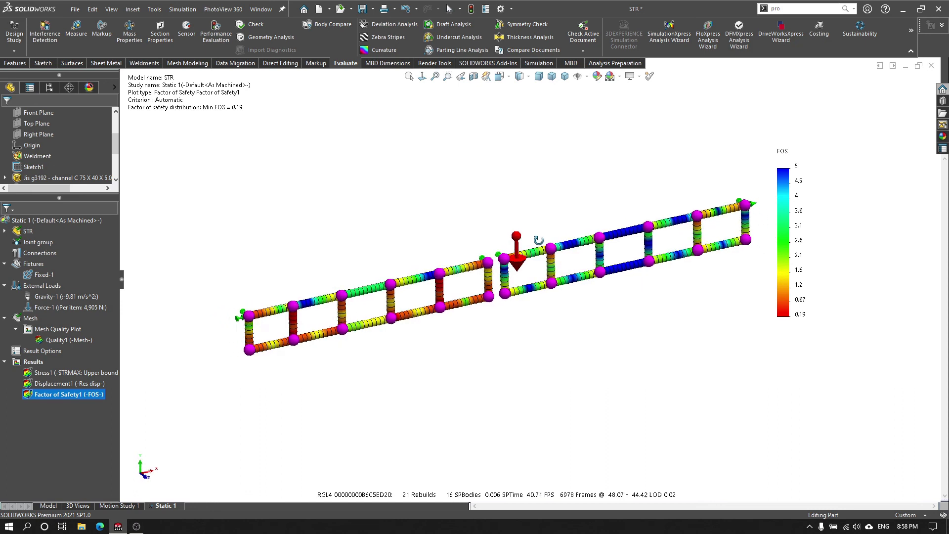
pyautogui.scroll(3, 561, 341)
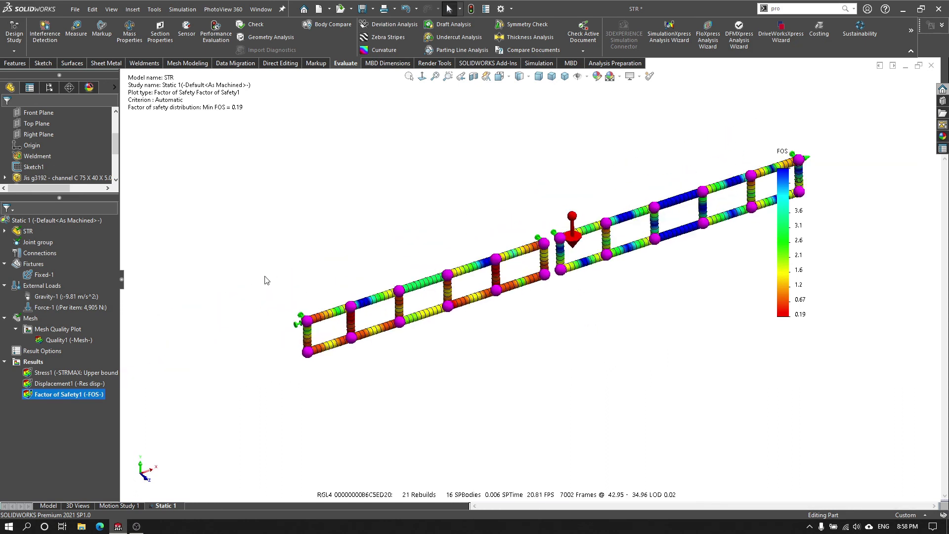
pyautogui.scroll(-3, 665, 337)
pyautogui.scroll(-2, 727, 322)
pyautogui.scroll(5, 666, 265)
pyautogui.scroll(-2, 666, 265)
pyautogui.scroll(-1, 666, 267)
pyautogui.scroll(-1, 665, 267)
pyautogui.scroll(-1, 698, 356)
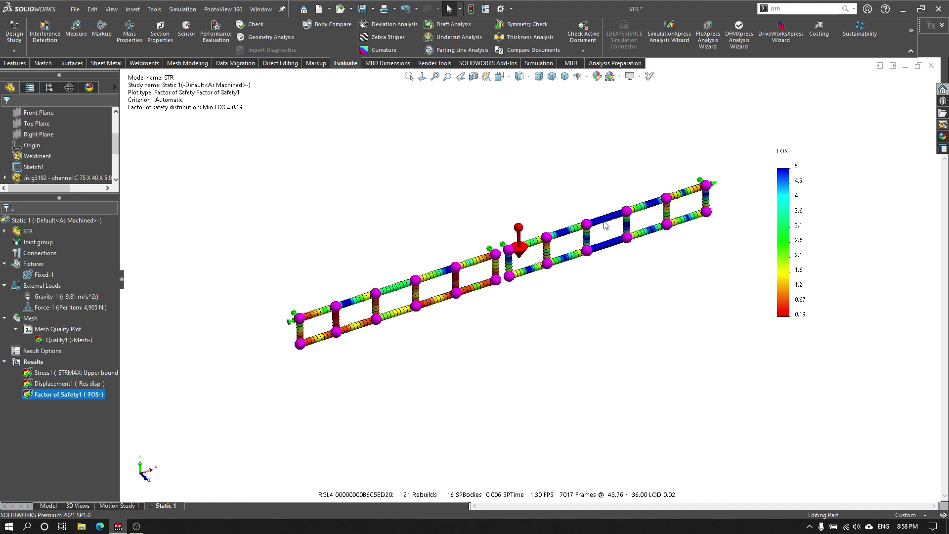
pyautogui.scroll(-1, 520, 281)
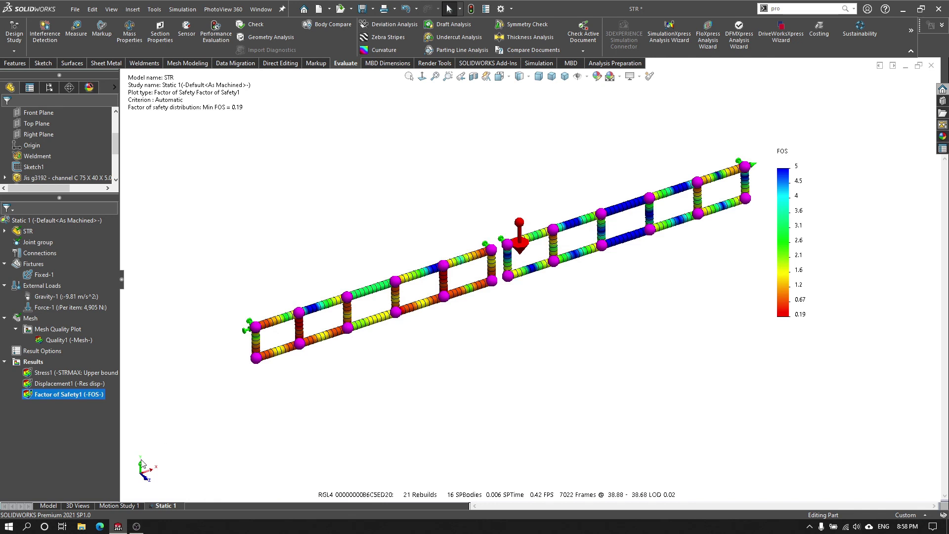
# Step: Return to the plain grey Model view of the ladder frame and select the lower angle member
pyautogui.click(54, 507)
pyautogui.scroll(-4, 563, 270)
pyautogui.scroll(2, 563, 271)
pyautogui.moveTo(603, 164); pyautogui.dragTo(580, 268, button='middle')
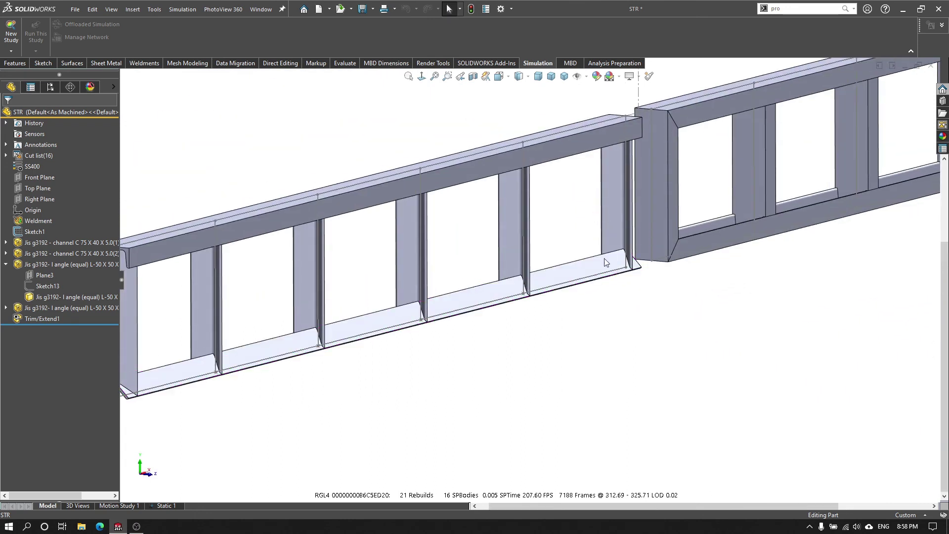
pyautogui.click(581, 268)
# Step: Inspect the angle and vertical members, then orbit to show the whole frame
pyautogui.scroll(4, 589, 324)
pyautogui.scroll(-4, 564, 316)
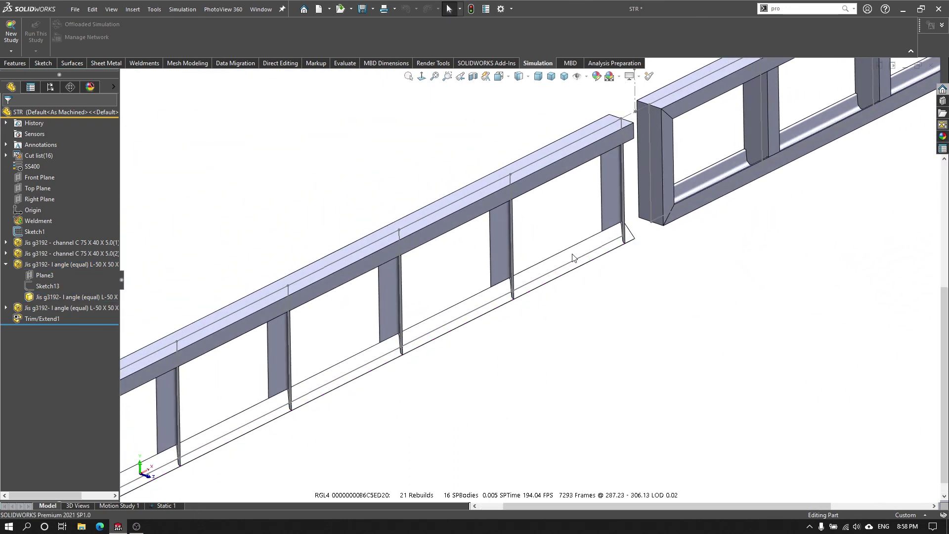
pyautogui.click(574, 259)
pyautogui.click(506, 251)
pyautogui.click(525, 275)
pyautogui.moveTo(550, 280)
pyautogui.mouseDown(button='middle')
pyautogui.moveTo(432, 313)
pyautogui.moveTo(435, 339)
pyautogui.moveTo(503, 248)
pyautogui.moveTo(519, 318)
pyautogui.moveTo(579, 214)
pyautogui.moveTo(666, 254)
pyautogui.moveTo(761, 202)
pyautogui.moveTo(739, 218)
pyautogui.moveTo(710, 211)
pyautogui.mouseUp(button='middle')
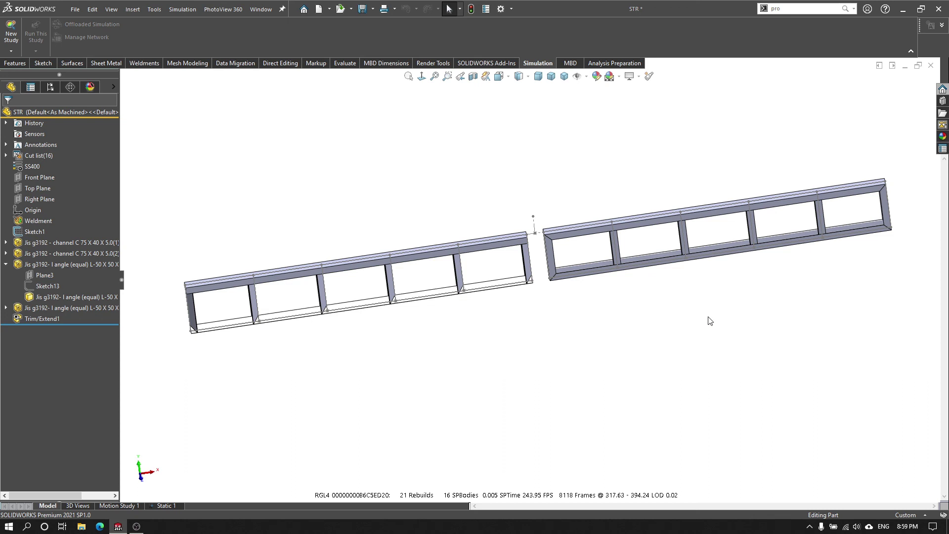
pyautogui.moveTo(725, 298); pyautogui.dragTo(736, 282, button='middle')
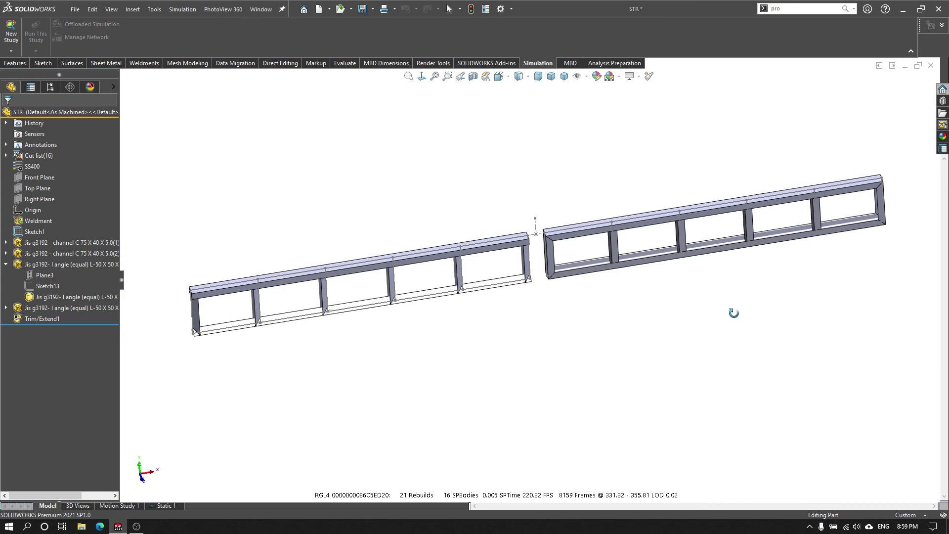